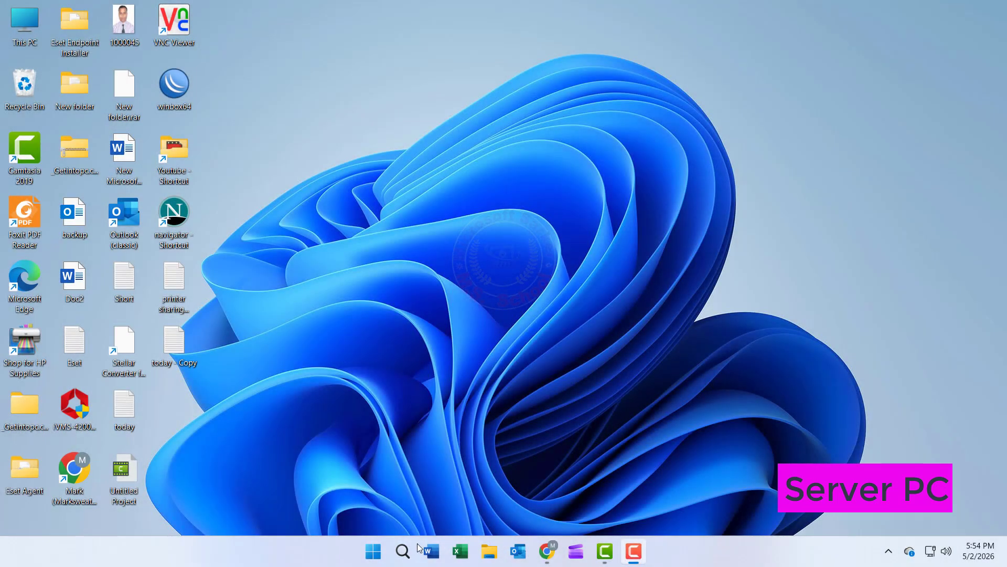
Search Windows for the Registry Editor and run it as administrator
{"action": "left_click", "coordinate": [402, 551]}
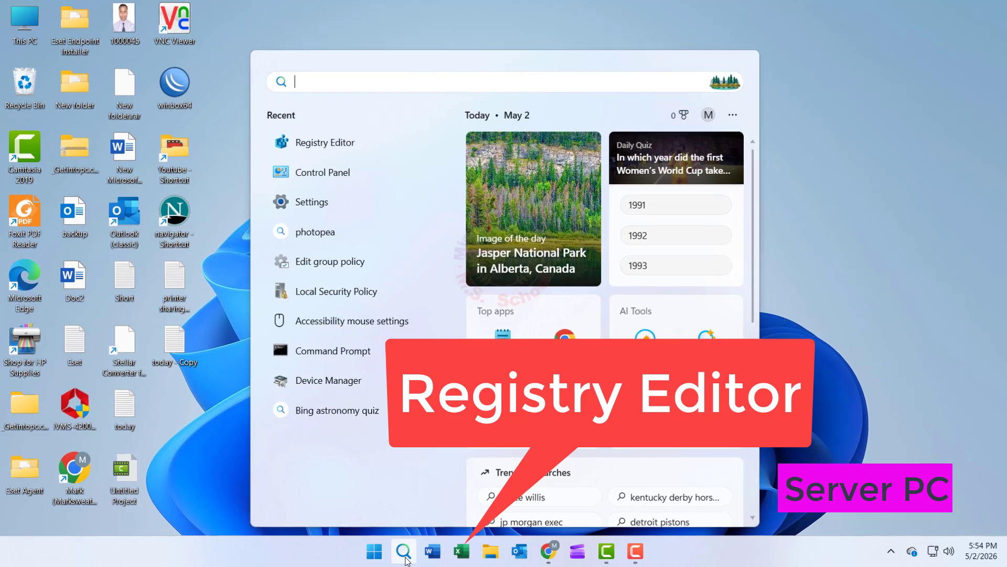
{"action": "type", "text": "regist"}
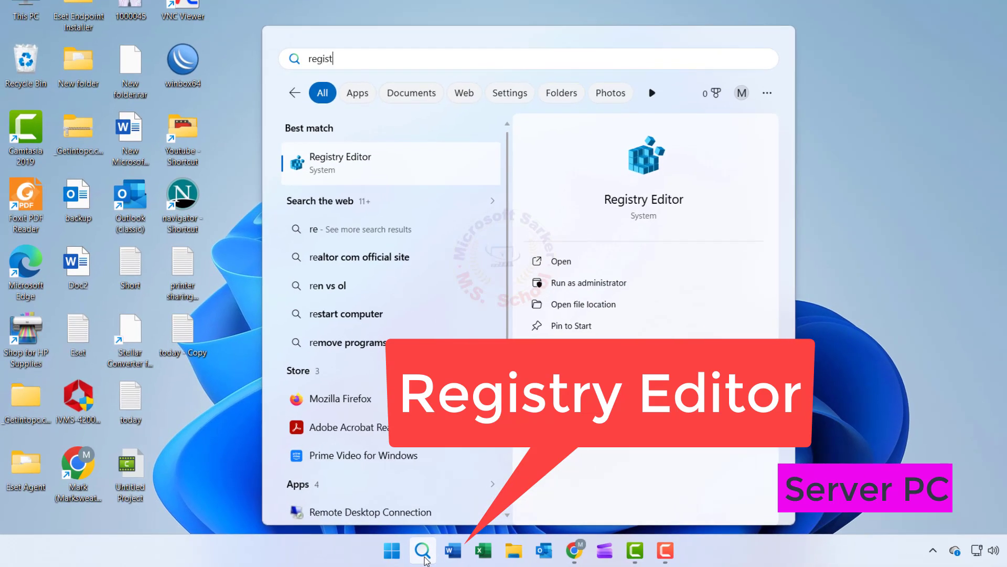
{"action": "type", "text": "ry"}
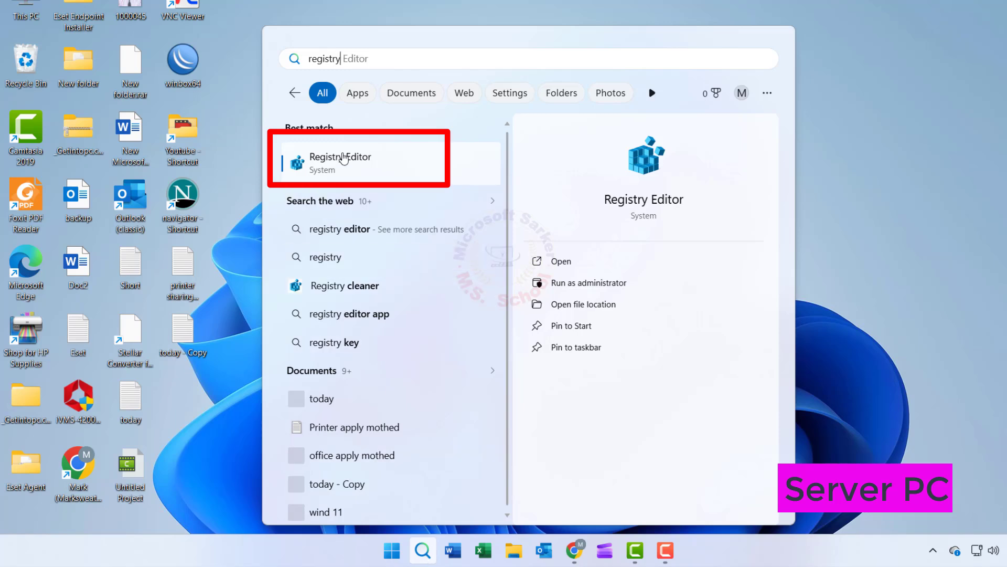
{"action": "right_click", "coordinate": [343, 158]}
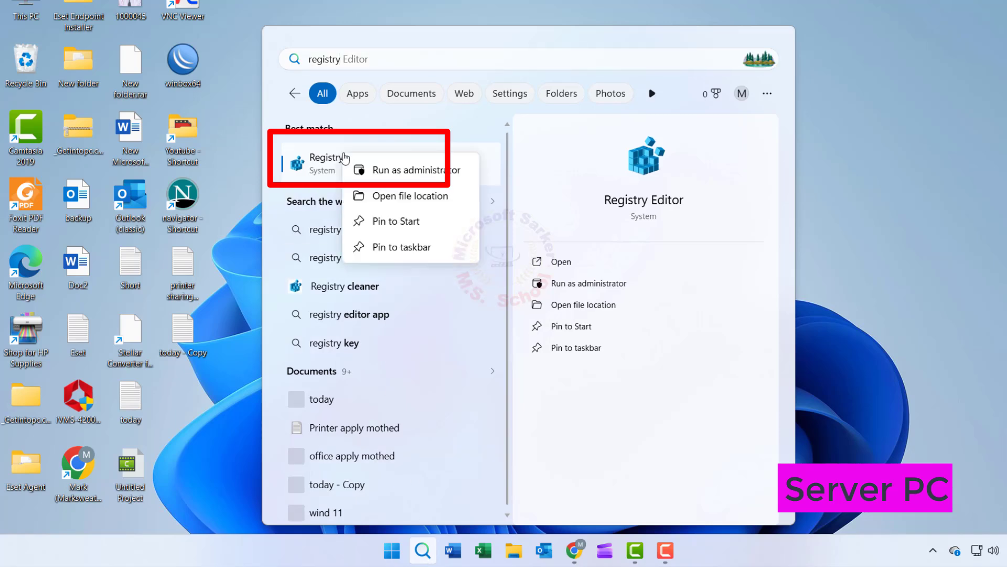
{"action": "left_click", "coordinate": [451, 174]}
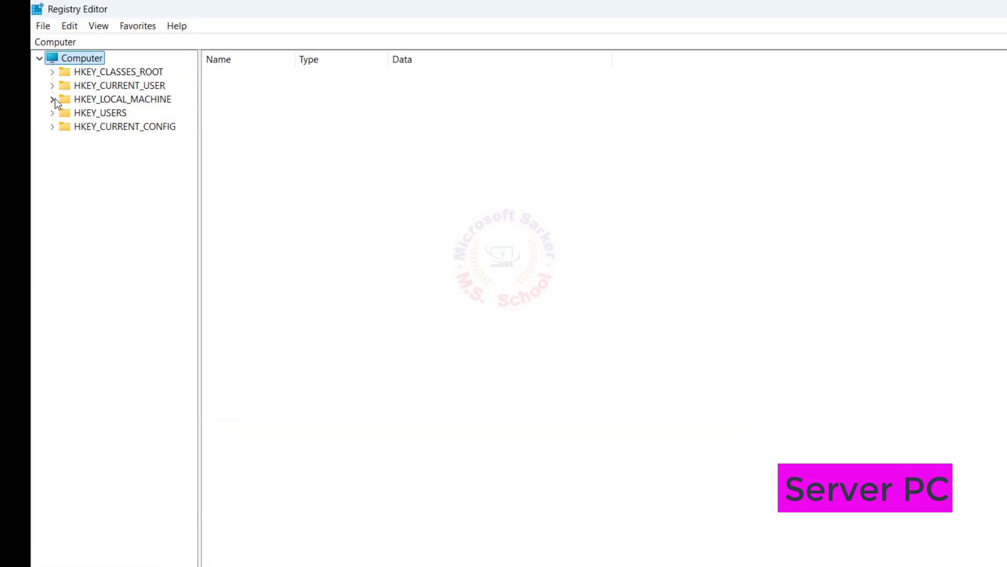
Expand the registry tree through HKEY_LOCAL_MACHINE, SOFTWARE, Policies and Microsoft down to the contents of Windows NT
{"action": "left_click", "coordinate": [51, 98]}
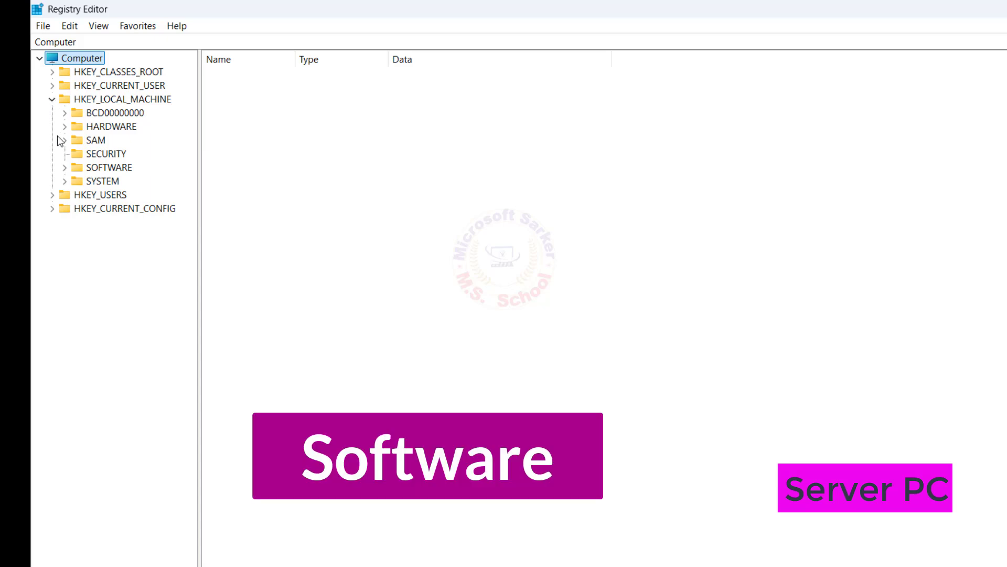
{"action": "left_click", "coordinate": [65, 168]}
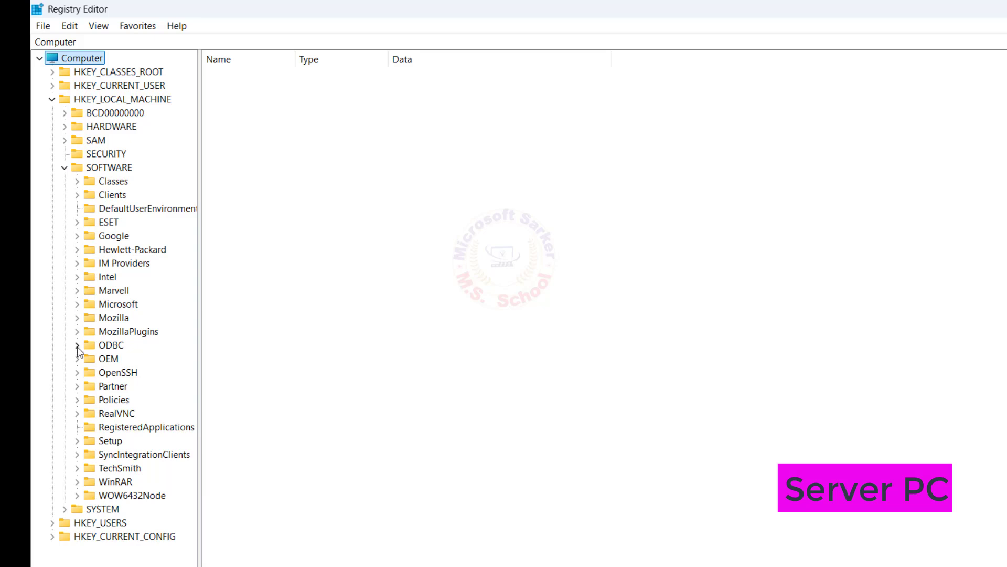
{"action": "left_click", "coordinate": [77, 400]}
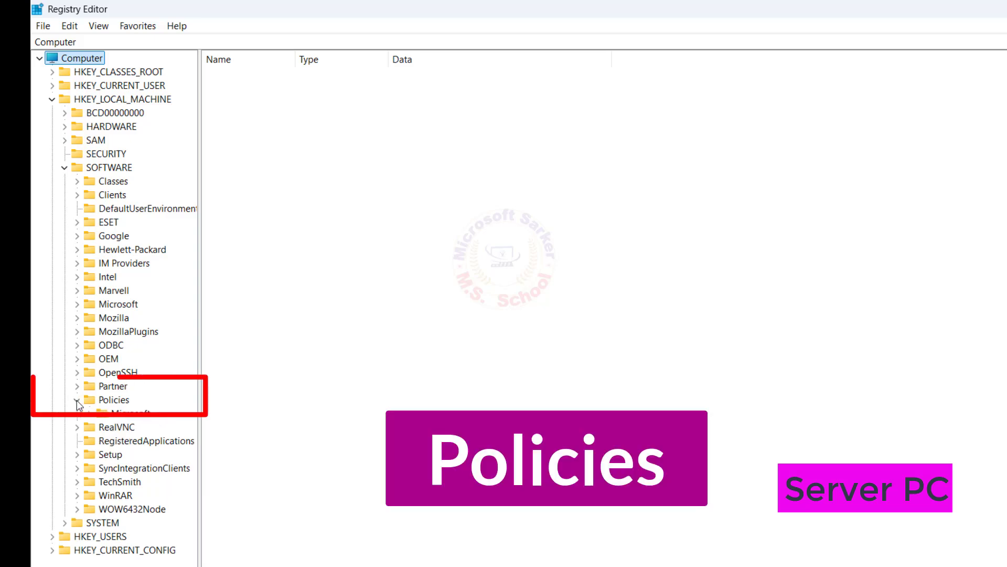
{"action": "left_click", "coordinate": [90, 414]}
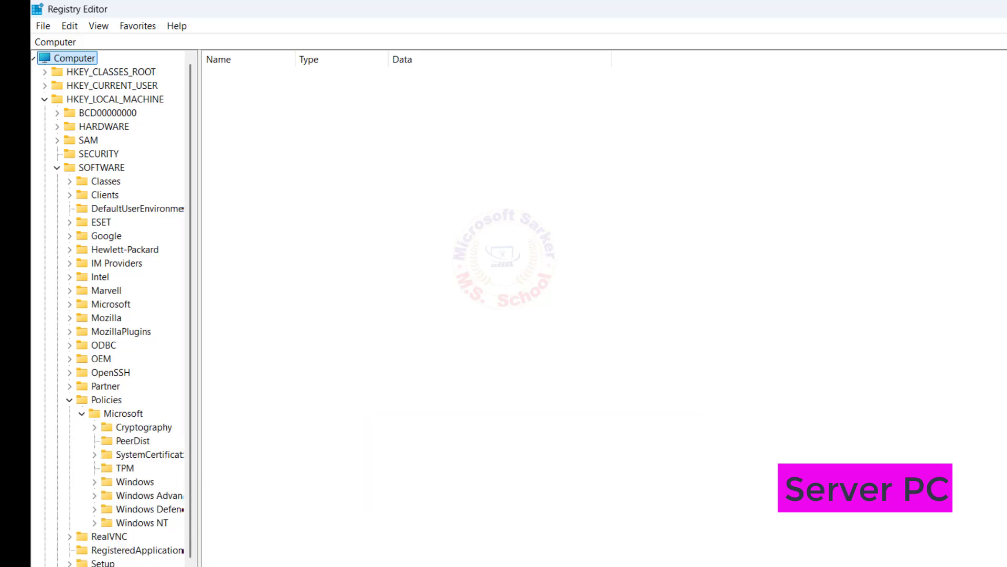
{"action": "left_click", "coordinate": [76, 523]}
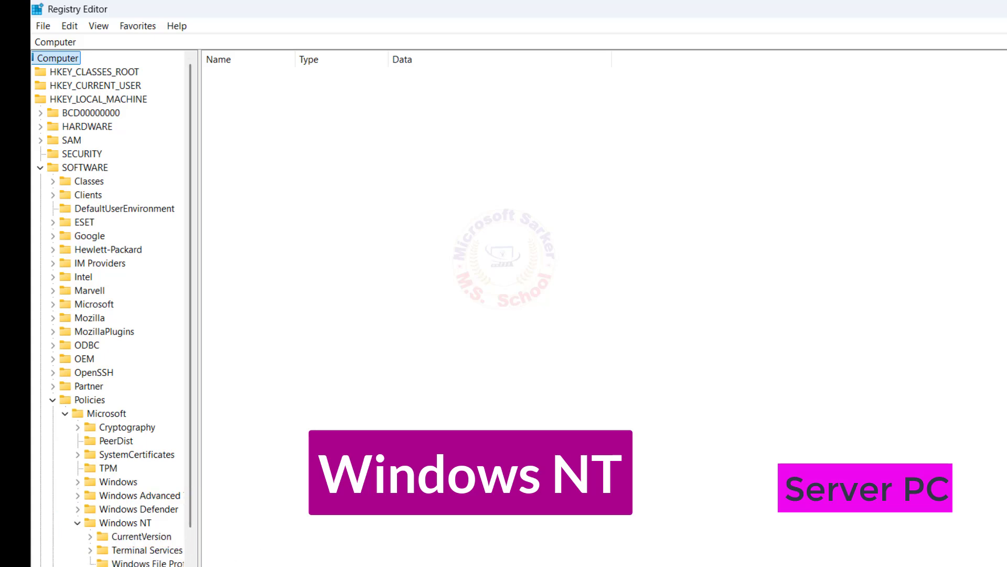
Create a new key named Printers under the Policies\Microsoft\Windows NT key
{"action": "left_click_drag", "start_coordinate": [190, 499], "coordinate": [191, 518]}
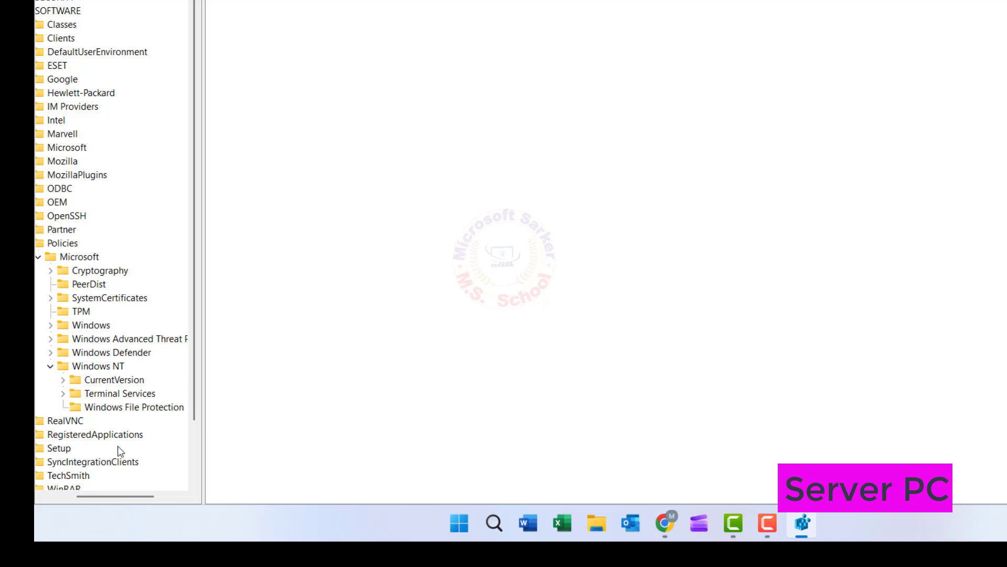
{"action": "right_click", "coordinate": [82, 367]}
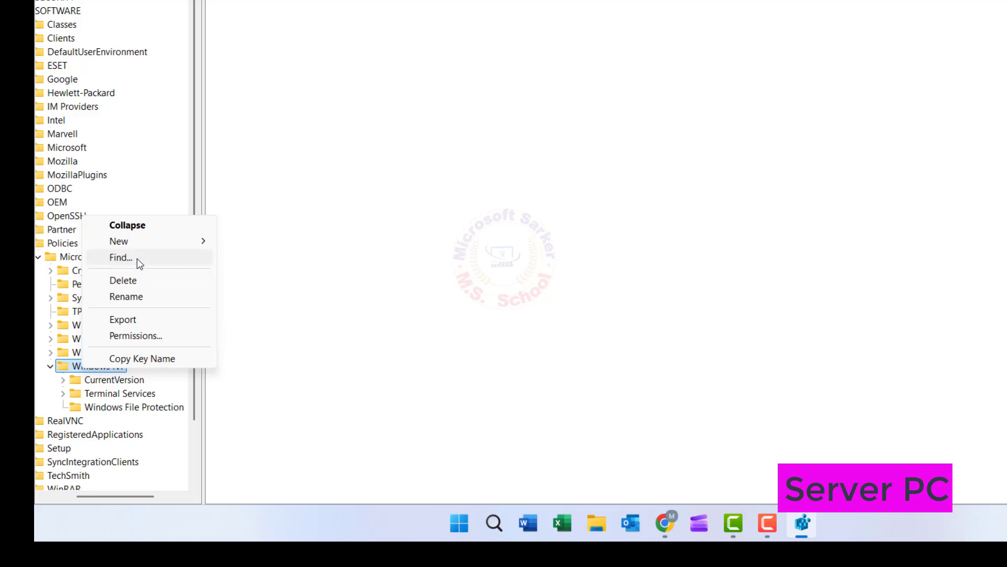
{"action": "mouse_move", "coordinate": [138, 241]}
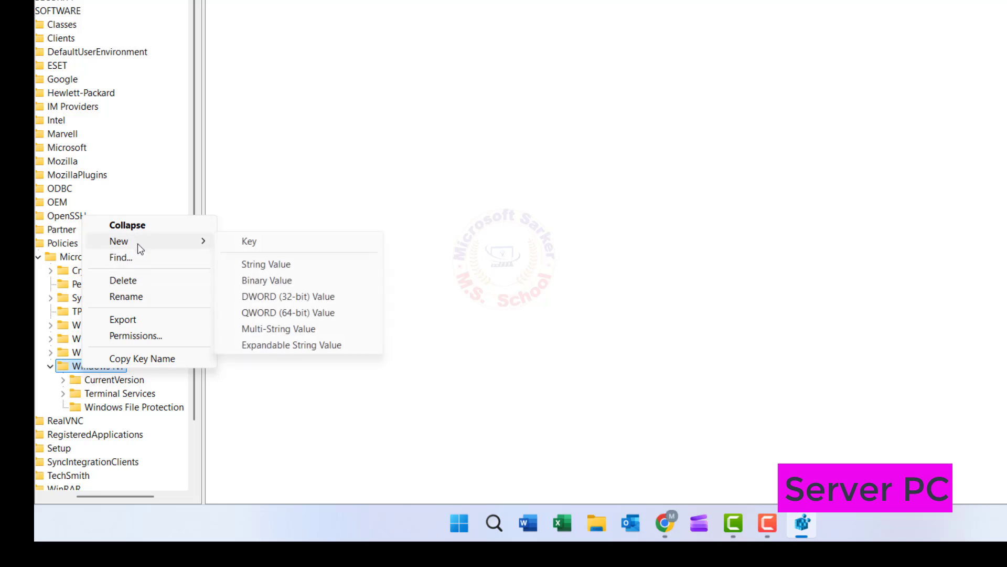
{"action": "left_click", "coordinate": [250, 241]}
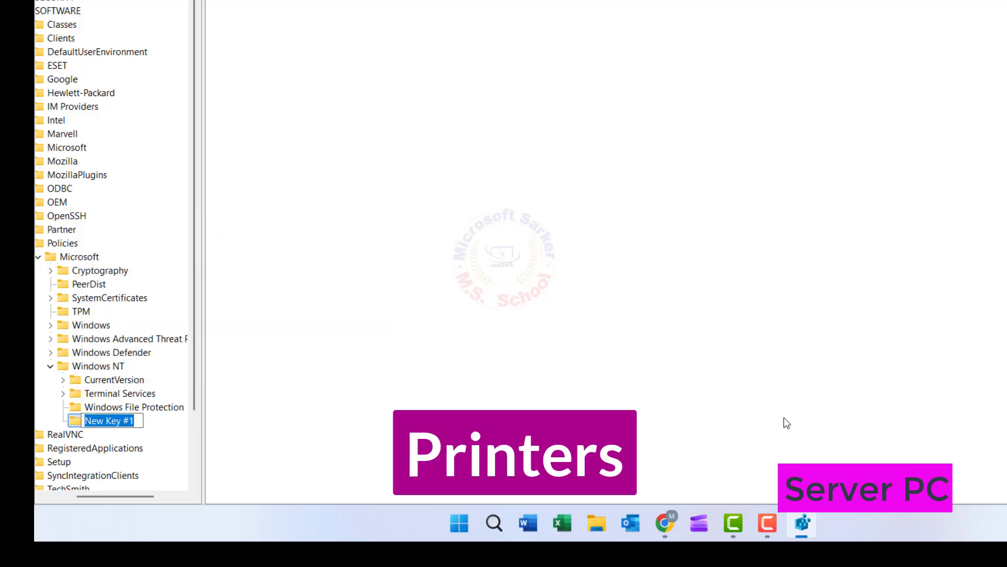
{"action": "type", "text": "Printers"}
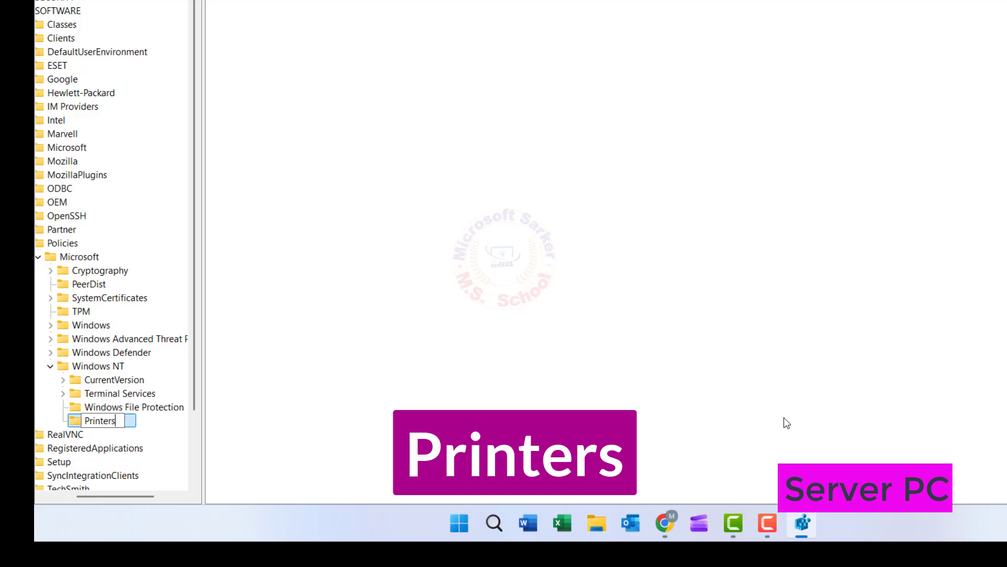
{"action": "key", "text": "Return"}
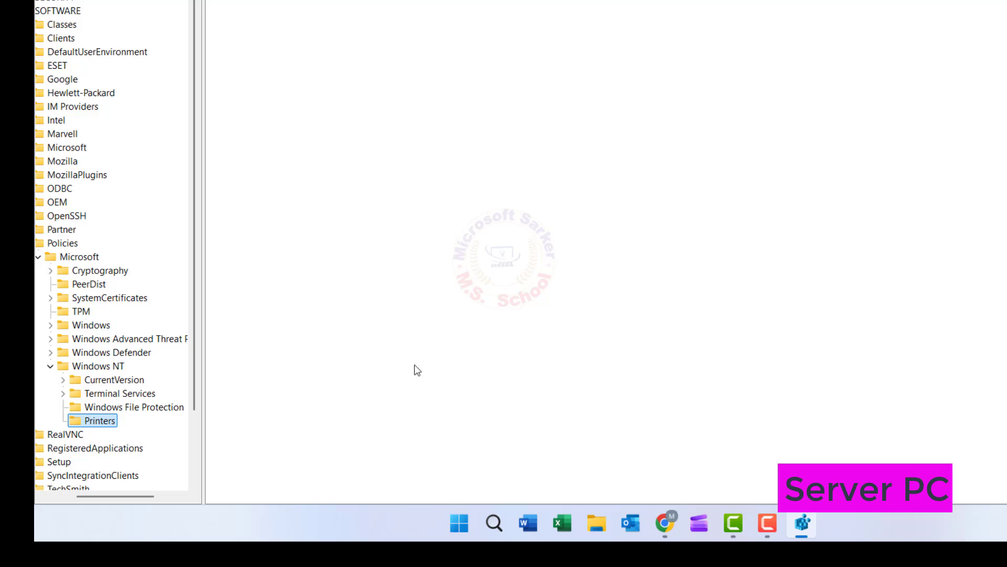
Create a new subkey named PointAndPrint under the Printers key
{"action": "right_click", "coordinate": [102, 424]}
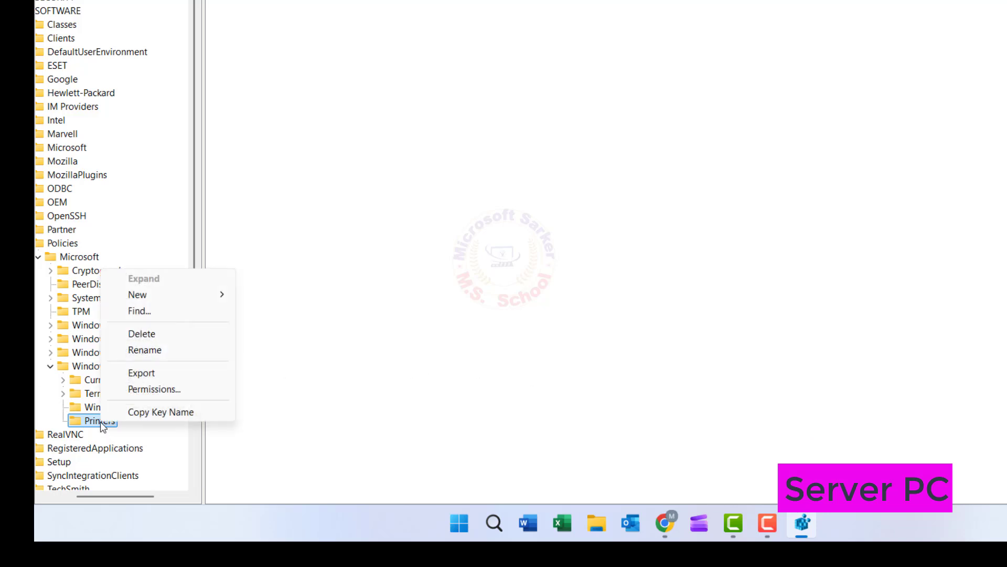
{"action": "mouse_move", "coordinate": [159, 300]}
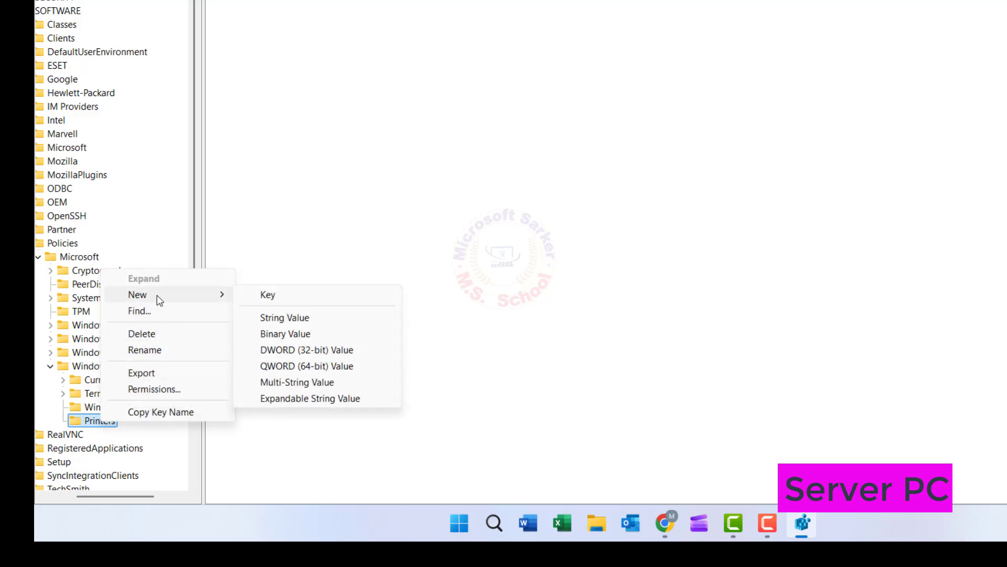
{"action": "left_click", "coordinate": [283, 295]}
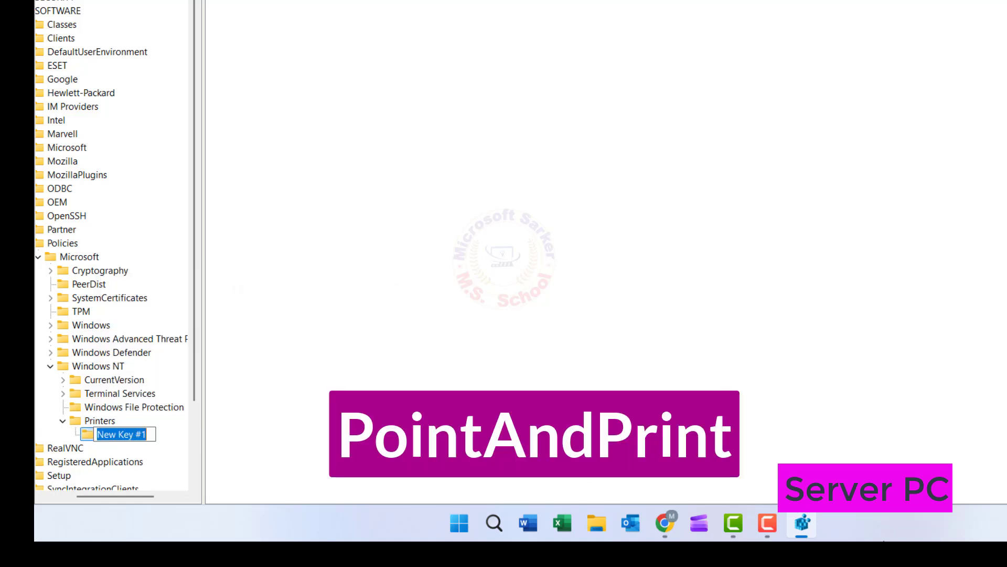
{"action": "type", "text": "Poin"}
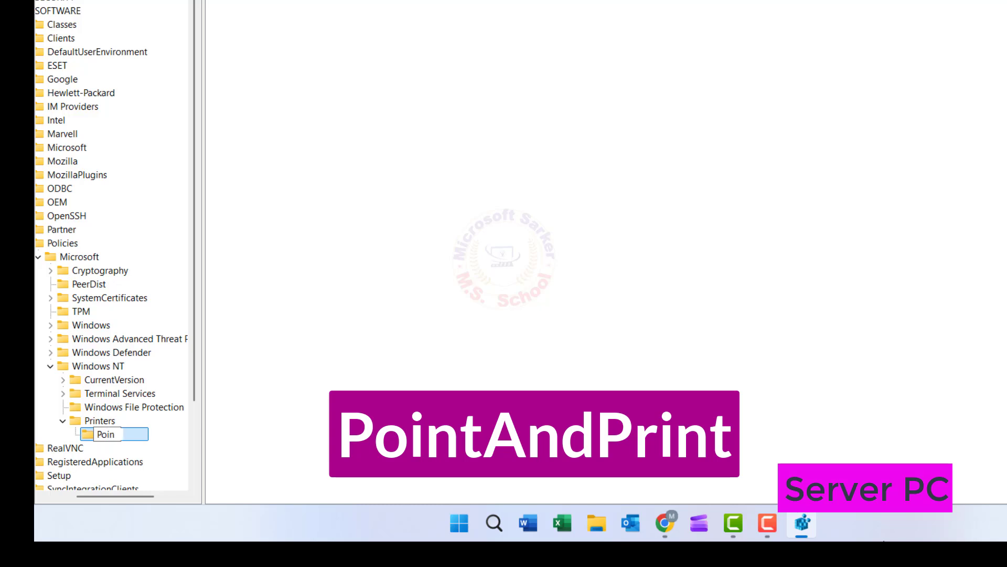
{"action": "type", "text": "tAndPrint"}
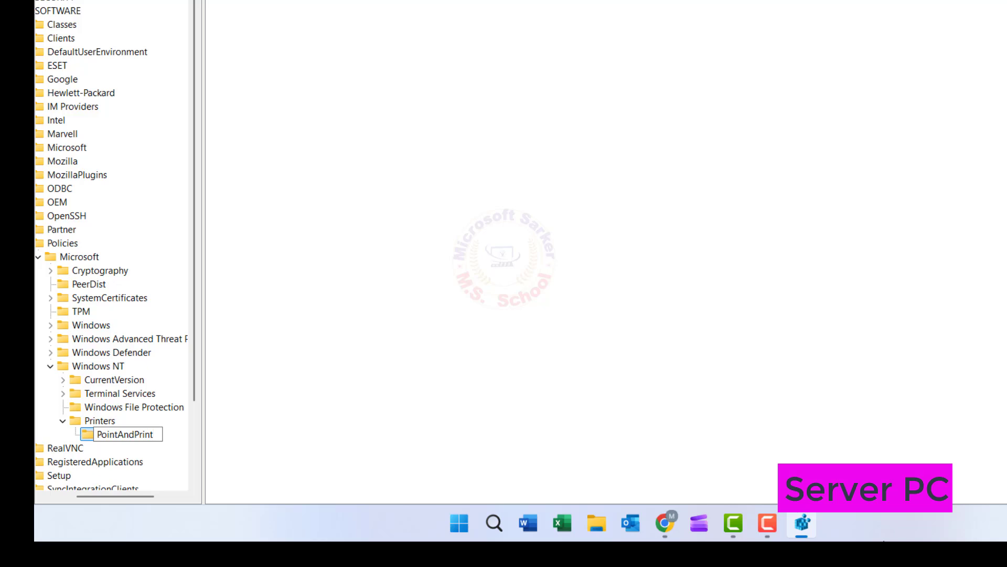
{"action": "key", "text": "Return"}
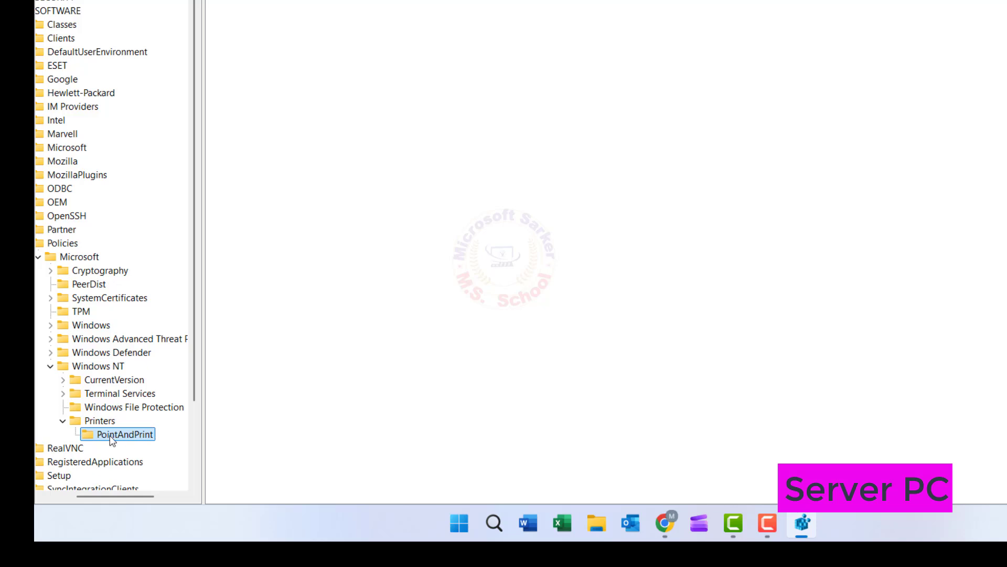
Add a DWORD (32-bit) value named RestrictDriverInstallationToAdministrators to the PointAndPrint key
{"action": "right_click", "coordinate": [225, 142]}
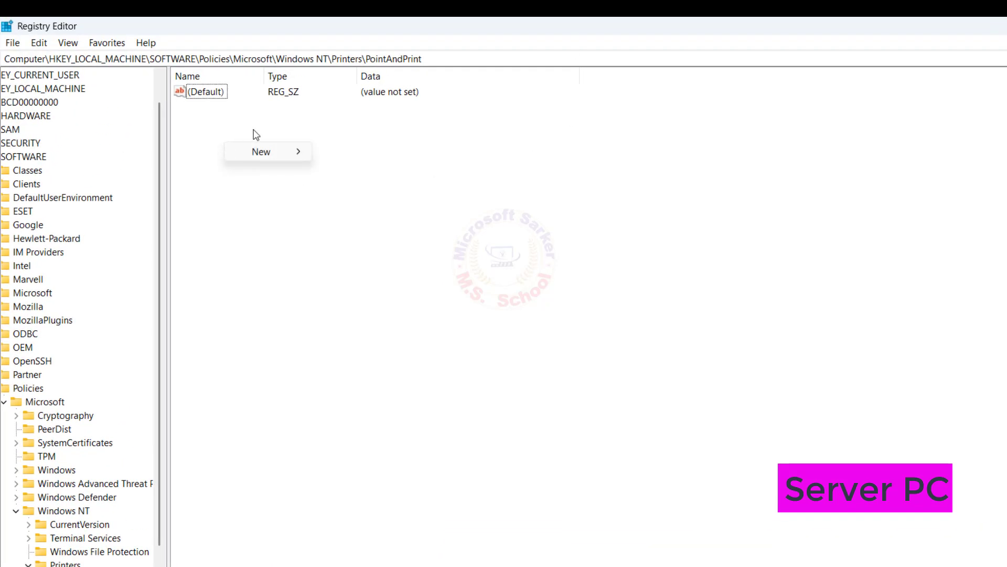
{"action": "mouse_move", "coordinate": [275, 157]}
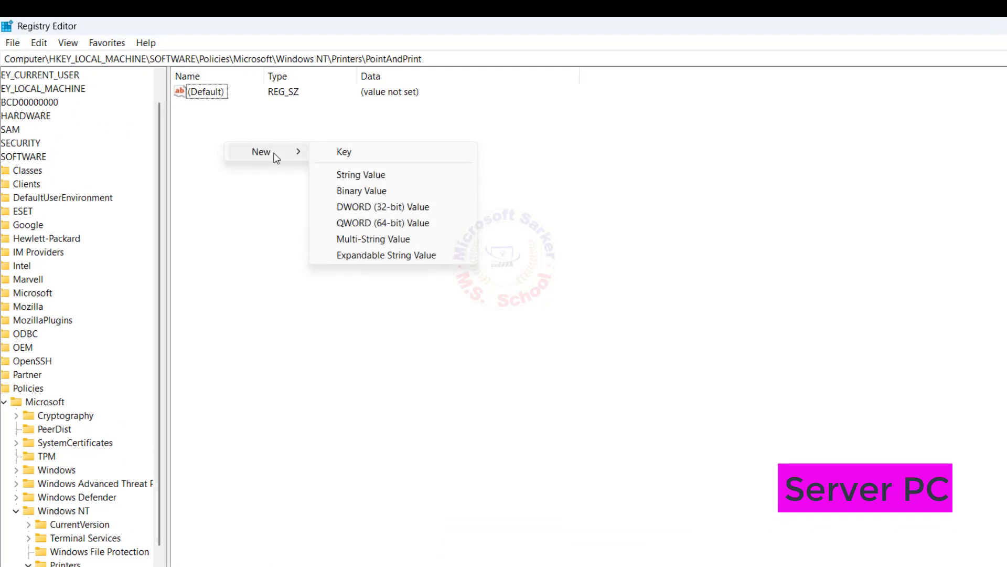
{"action": "left_click", "coordinate": [397, 209]}
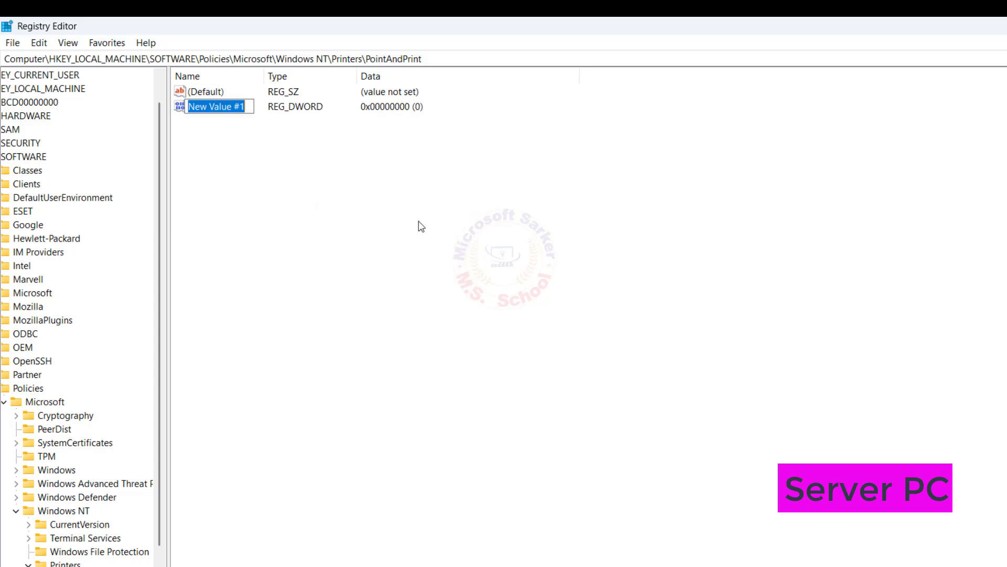
{"action": "type", "text": "Restr"}
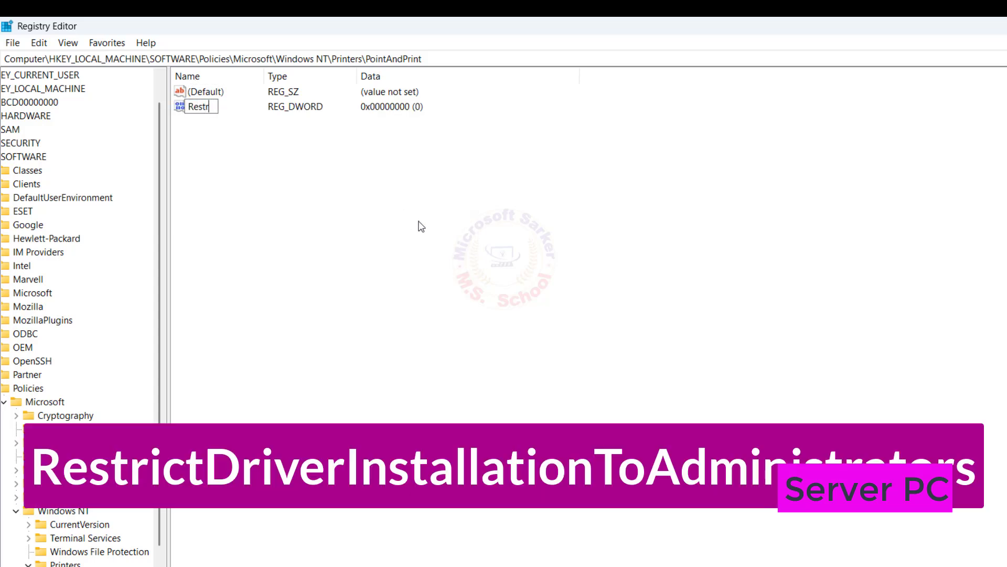
{"action": "type", "text": "ictDriverInstall"}
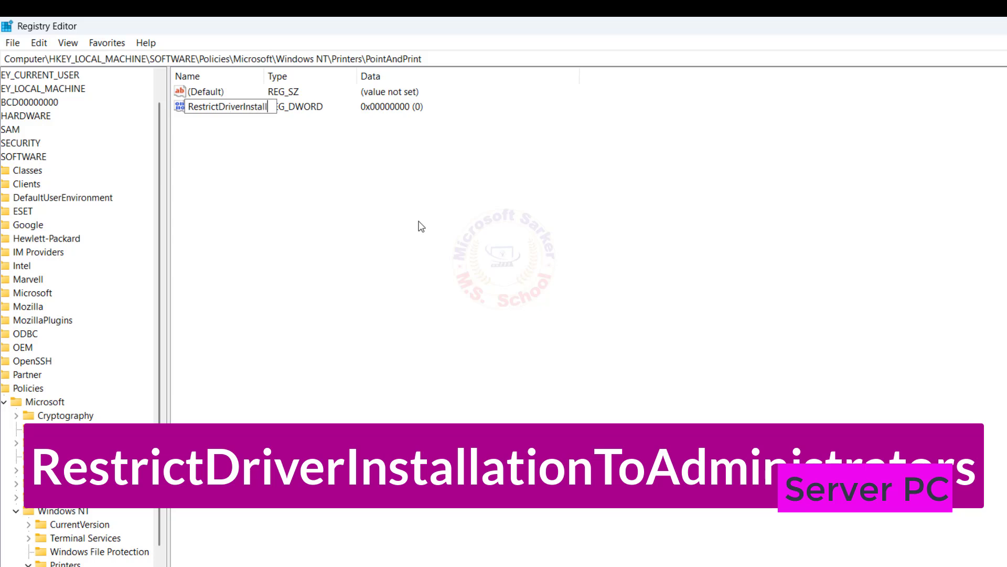
{"action": "type", "text": "ationToAdmin"}
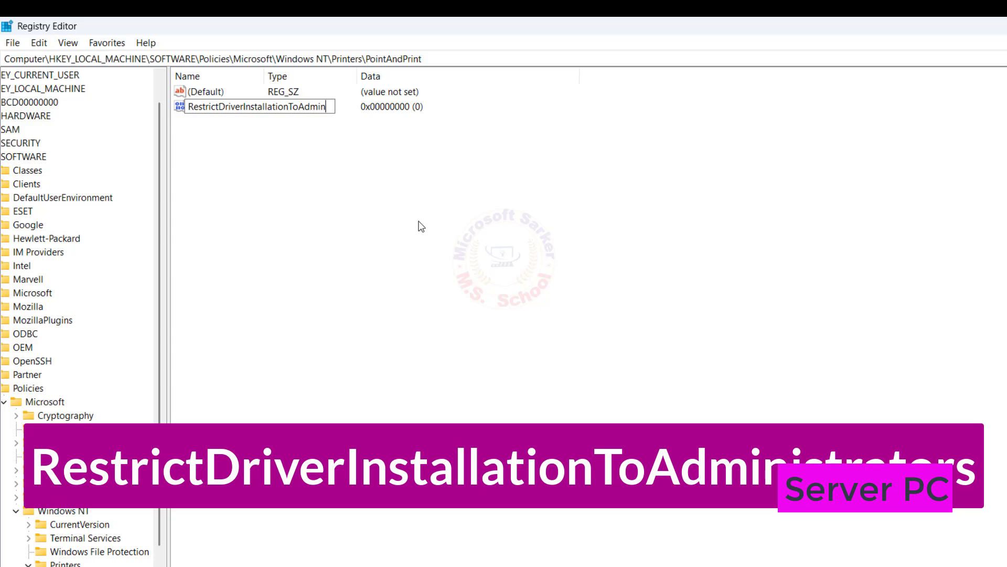
{"action": "type", "text": "istrators"}
{"action": "key", "text": "Return"}
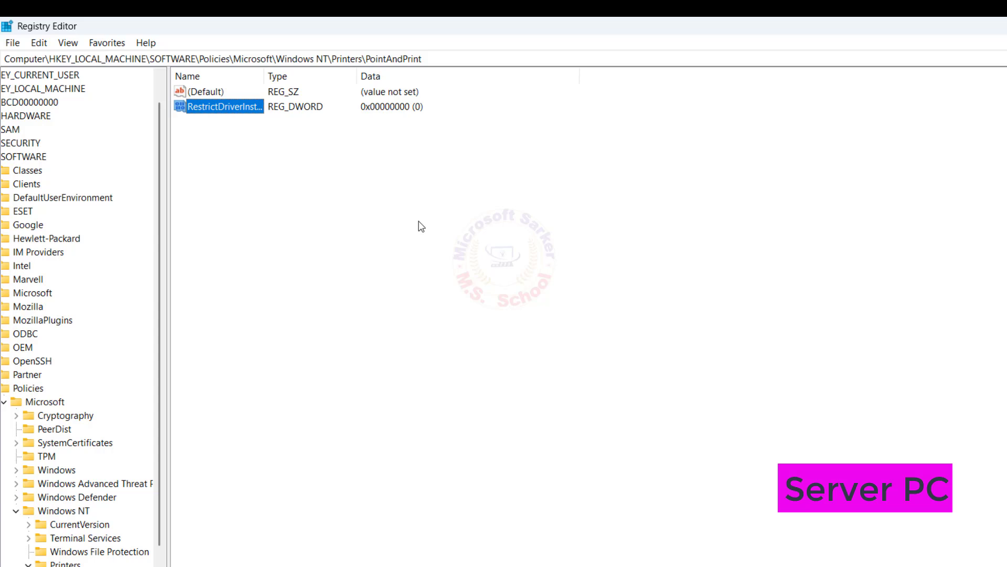
Set the RestrictDriverInstallationToAdministrators value data to 0 in hexadecimal and close the Registry Editor
{"action": "left_click_drag", "start_coordinate": [261, 73], "coordinate": [431, 98]}
{"action": "right_click", "coordinate": [255, 116]}
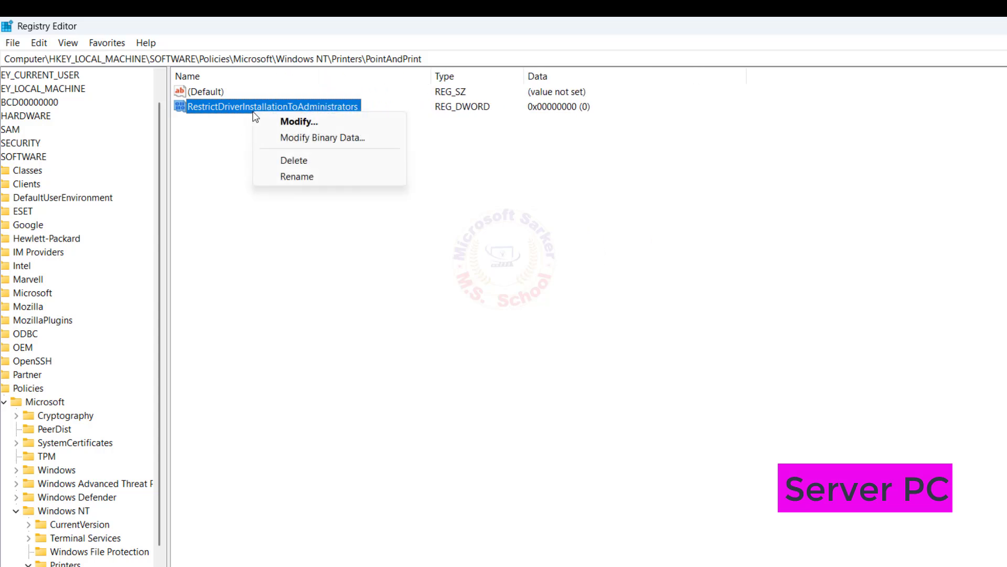
{"action": "left_click", "coordinate": [297, 122]}
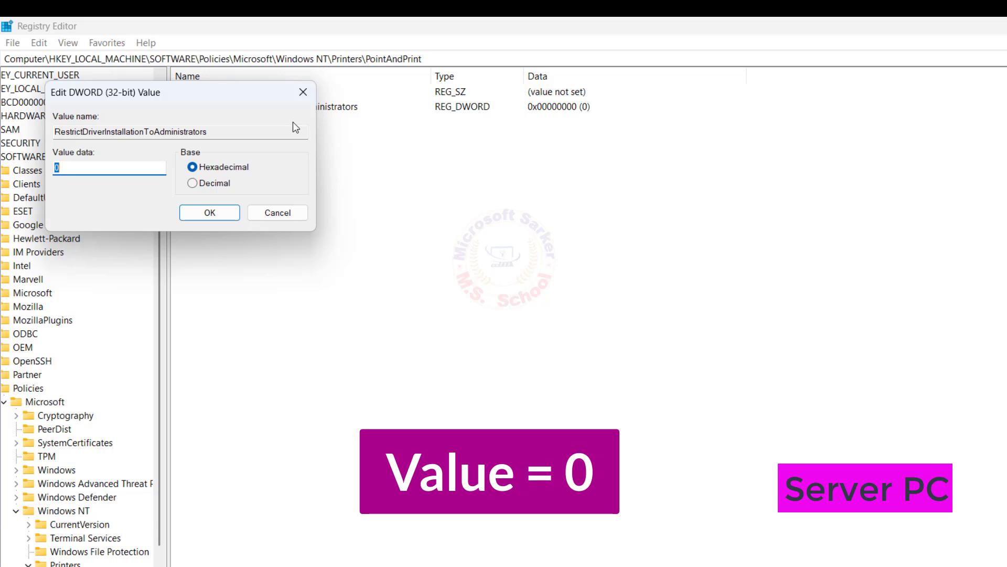
{"action": "left_click", "coordinate": [57, 168]}
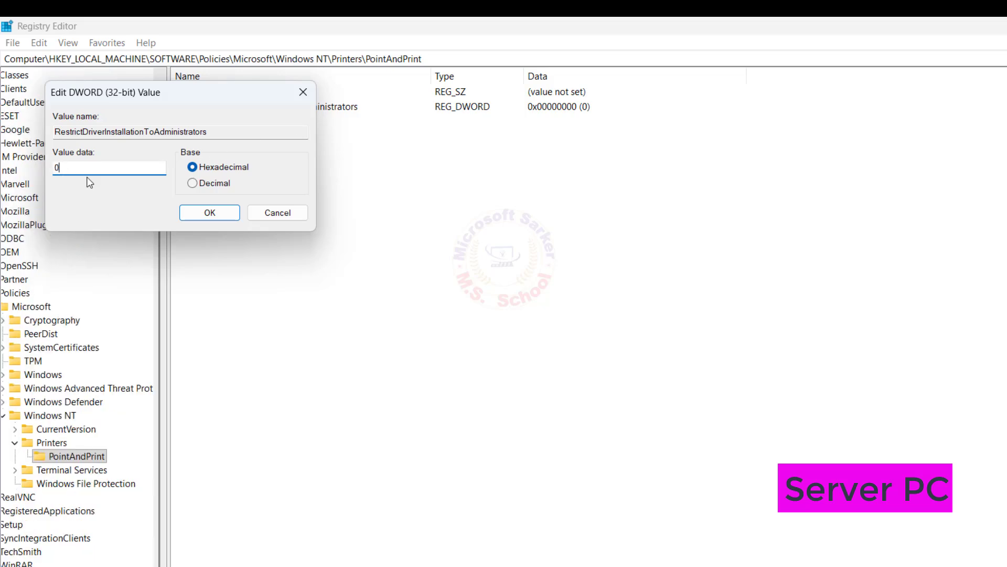
{"action": "left_click", "coordinate": [210, 212]}
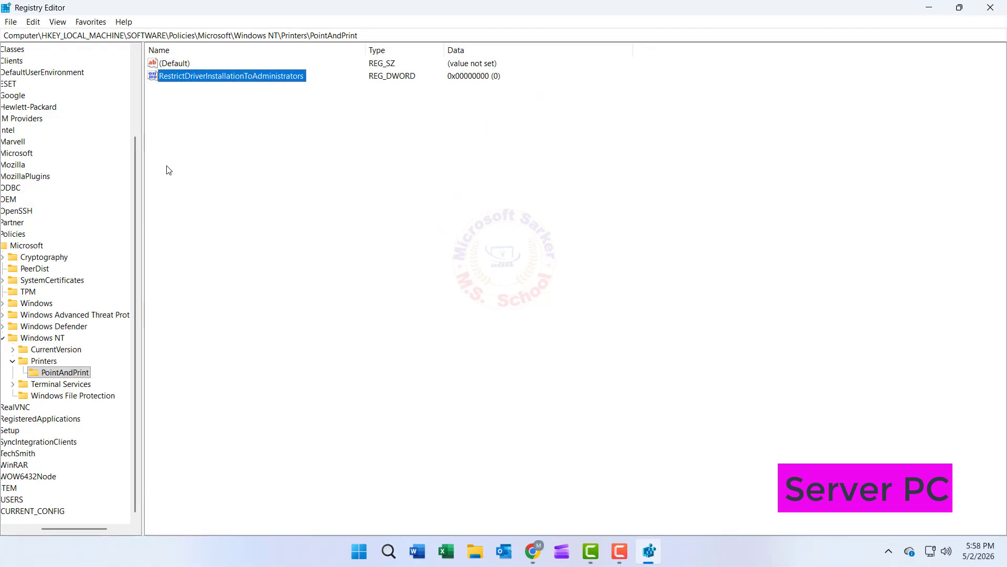
{"action": "left_click", "coordinate": [991, 7]}
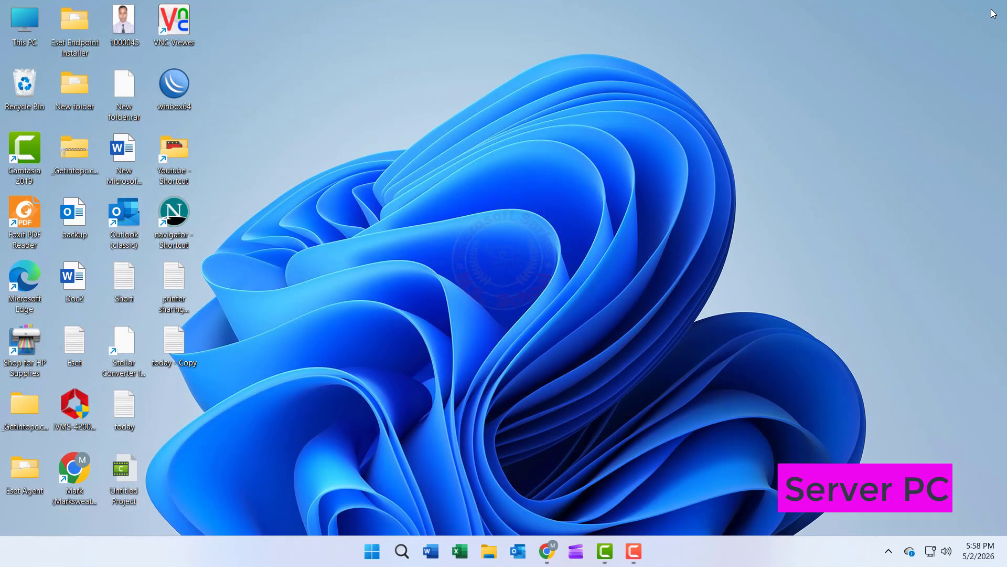
Open the advanced sharing settings from the Network and Sharing Centre in Control Panel
{"action": "left_click", "coordinate": [401, 552]}
{"action": "type", "text": "con"}
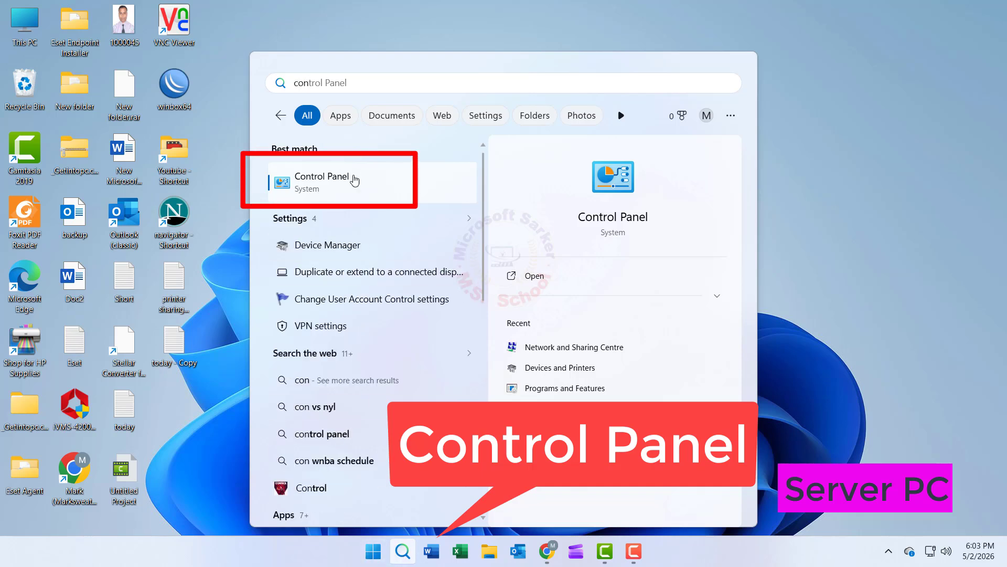
{"action": "left_click", "coordinate": [305, 188]}
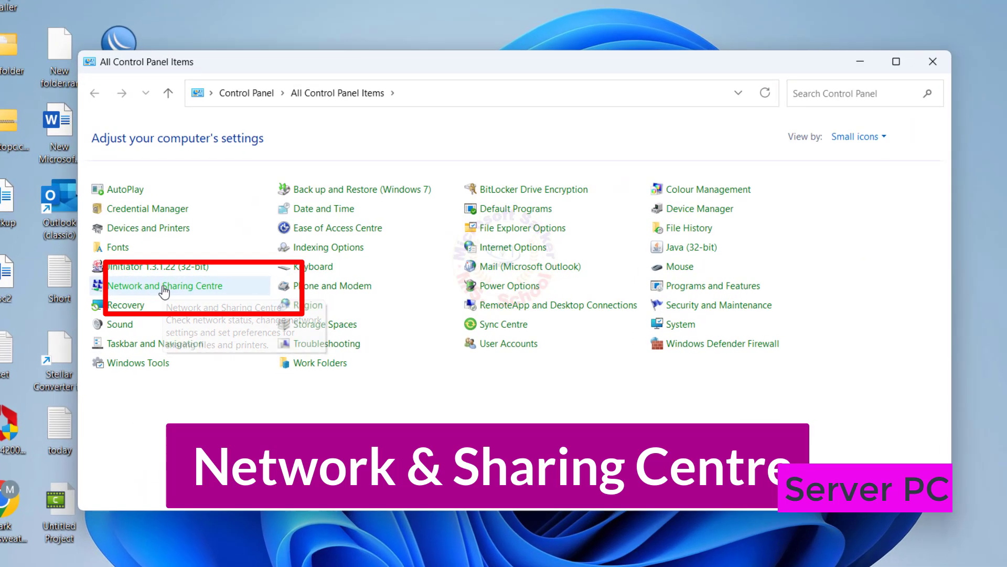
{"action": "left_click", "coordinate": [164, 287]}
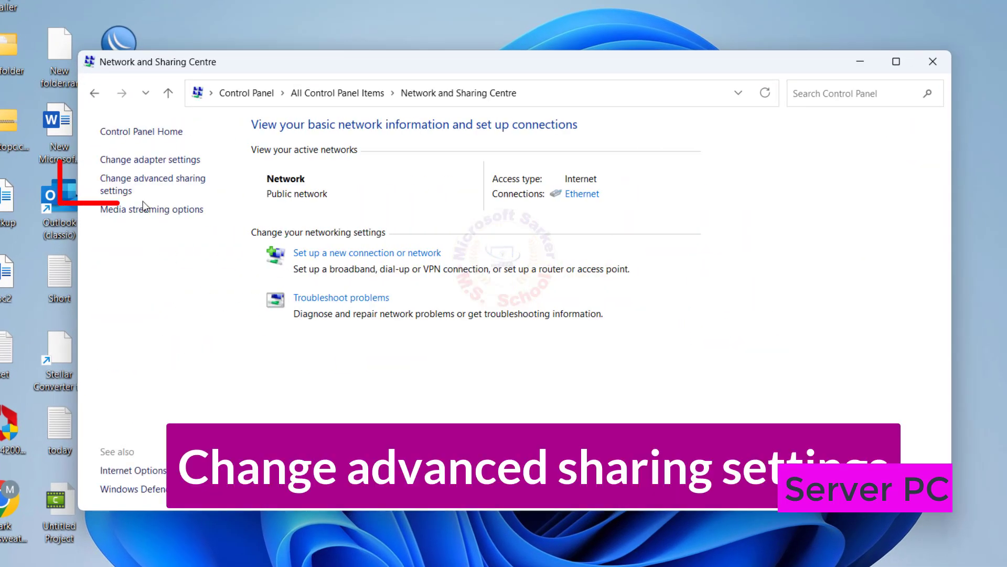
{"action": "left_click", "coordinate": [144, 181]}
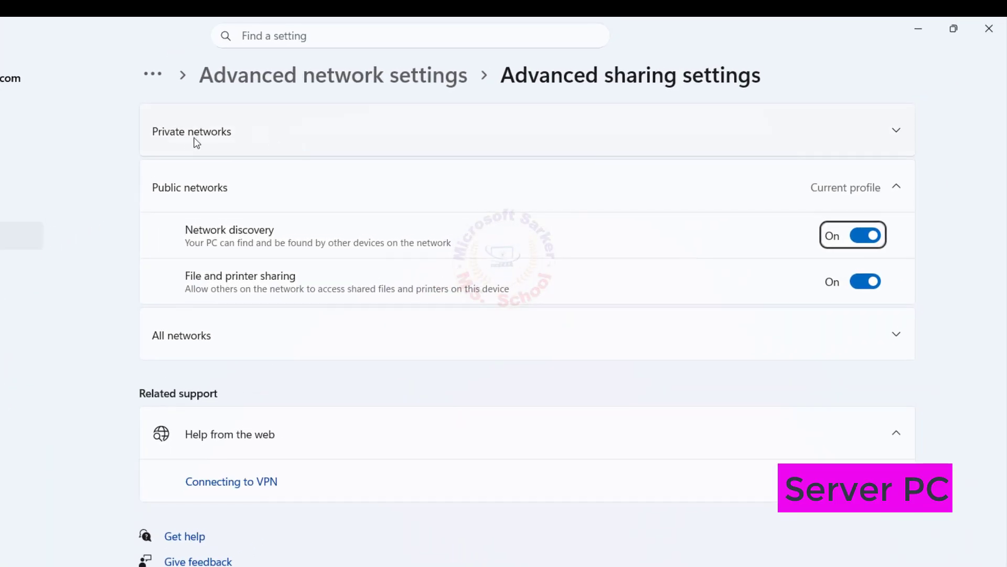
Turn on network discovery and file and printer sharing for private networks
{"action": "left_click", "coordinate": [896, 132]}
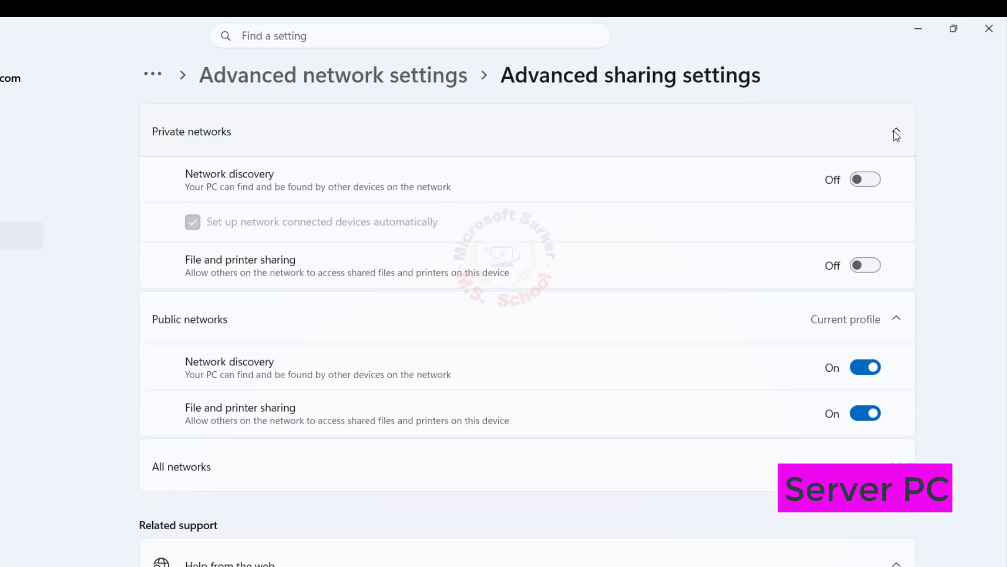
{"action": "left_click", "coordinate": [874, 183]}
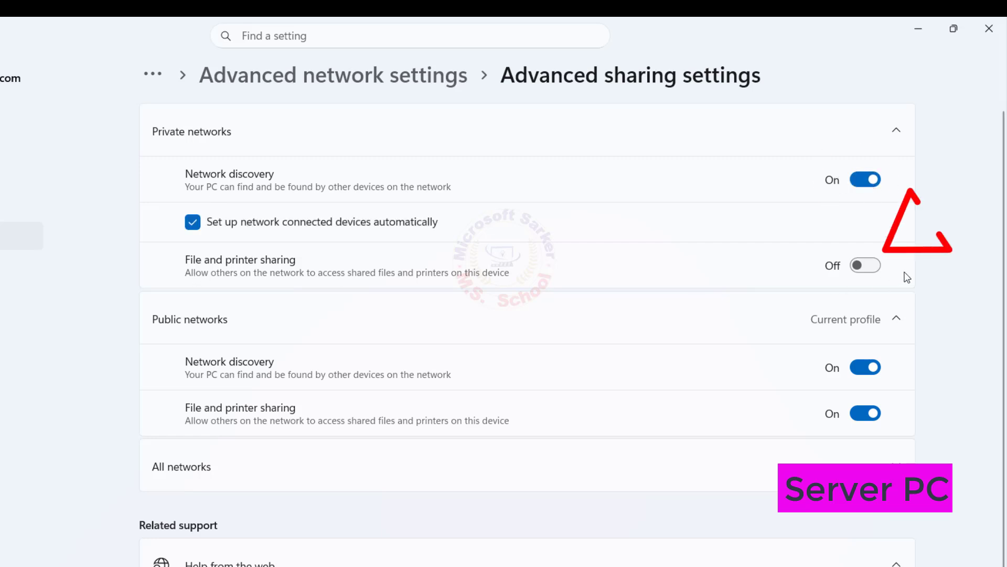
{"action": "left_click", "coordinate": [866, 265]}
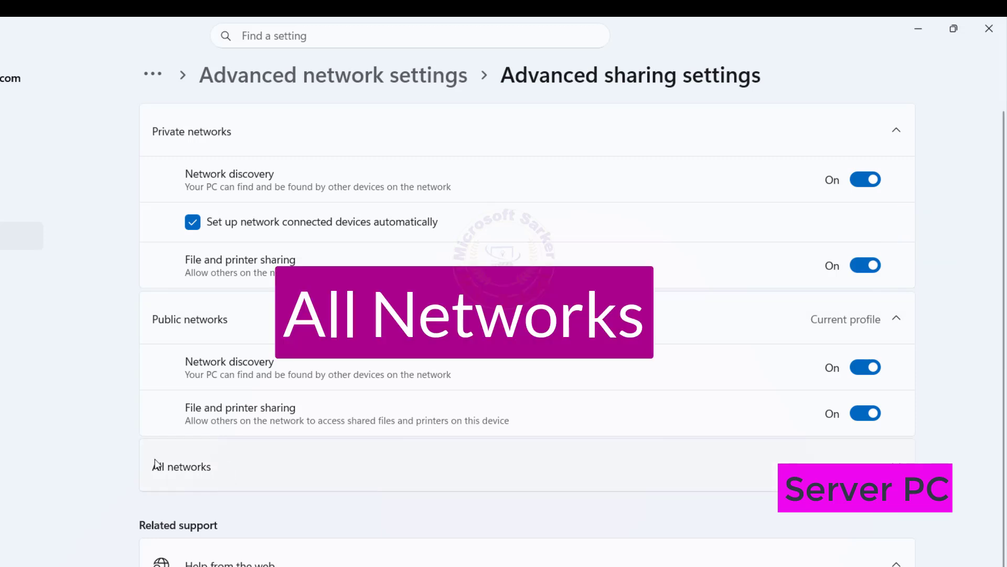
Turn off password-protected sharing for all networks, and close the Settings and Network and Sharing Centre windows
{"action": "left_click", "coordinate": [724, 465]}
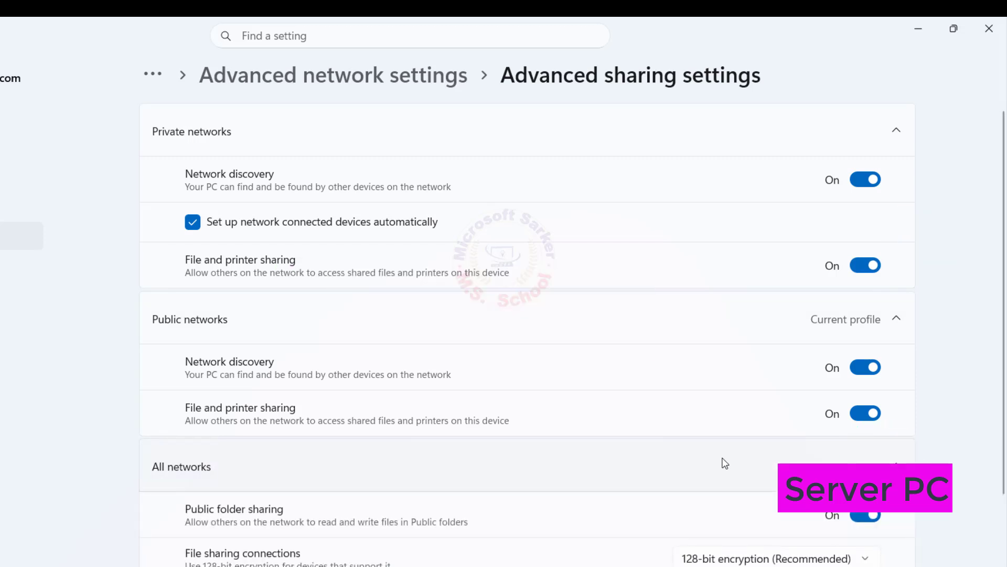
{"action": "scroll", "coordinate": [724, 463], "scroll_direction": "down", "scroll_amount": 2}
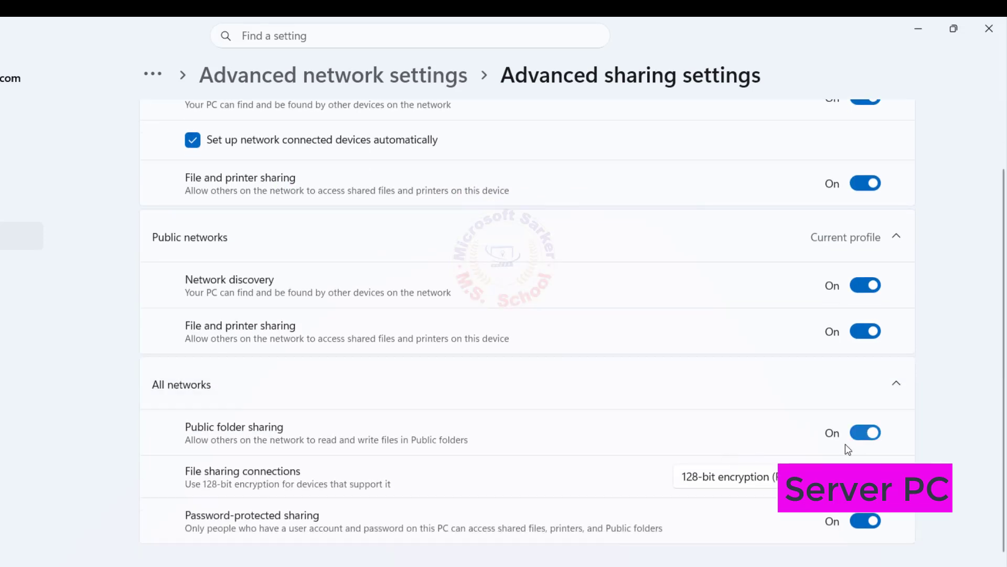
{"action": "left_click", "coordinate": [865, 521]}
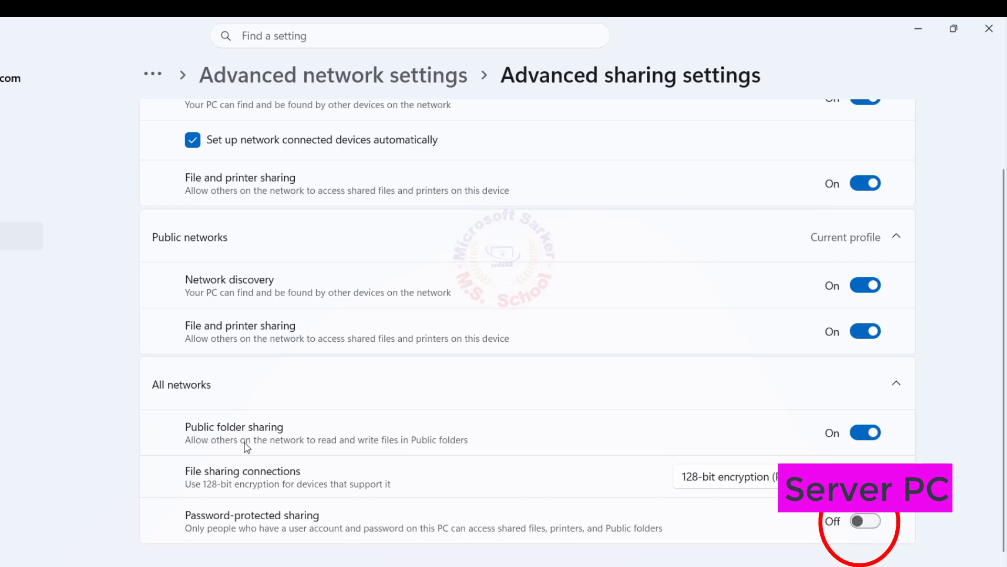
{"action": "scroll", "coordinate": [907, 452], "scroll_direction": "down", "scroll_amount": 1}
{"action": "scroll", "coordinate": [906, 452], "scroll_direction": "down", "scroll_amount": 2}
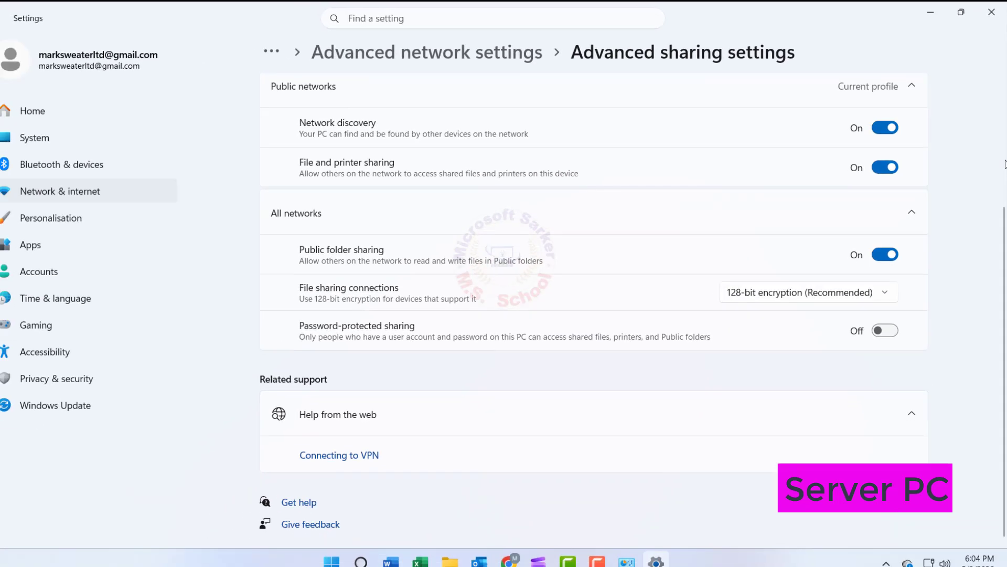
{"action": "left_click", "coordinate": [991, 11]}
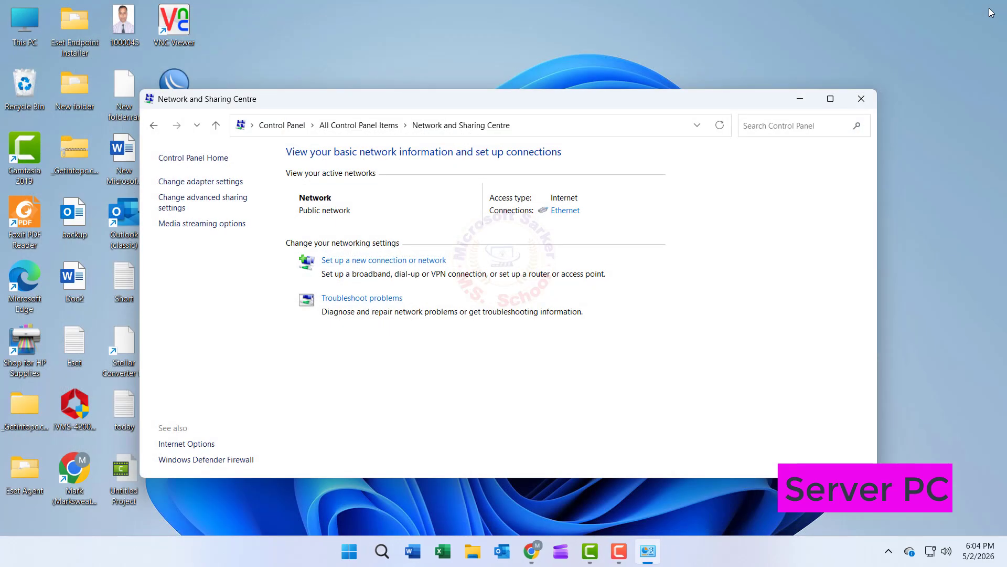
{"action": "left_click", "coordinate": [871, 99]}
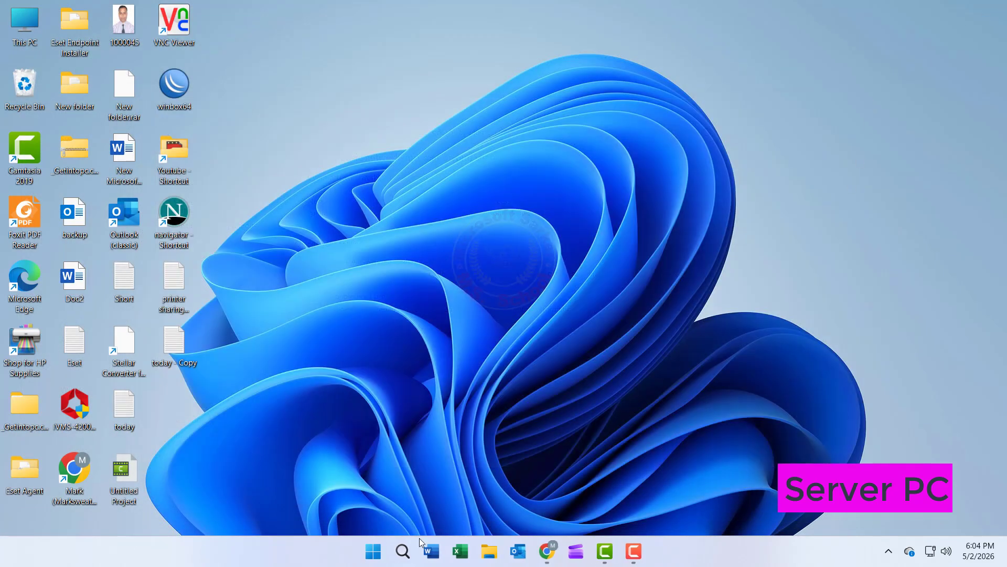
Search for the Registry Editor and run it as administrator
{"action": "left_click", "coordinate": [398, 558]}
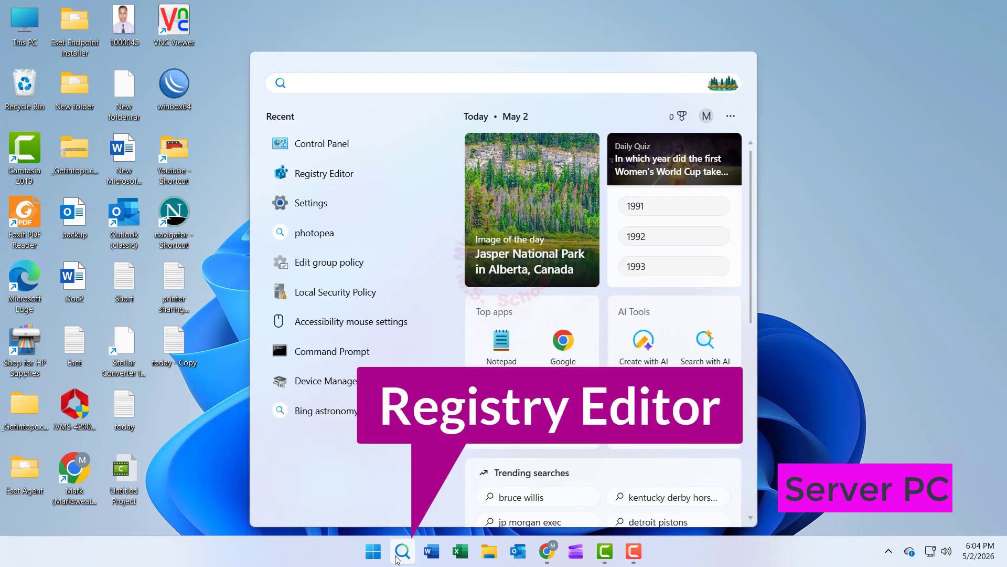
{"action": "type", "text": "regist"}
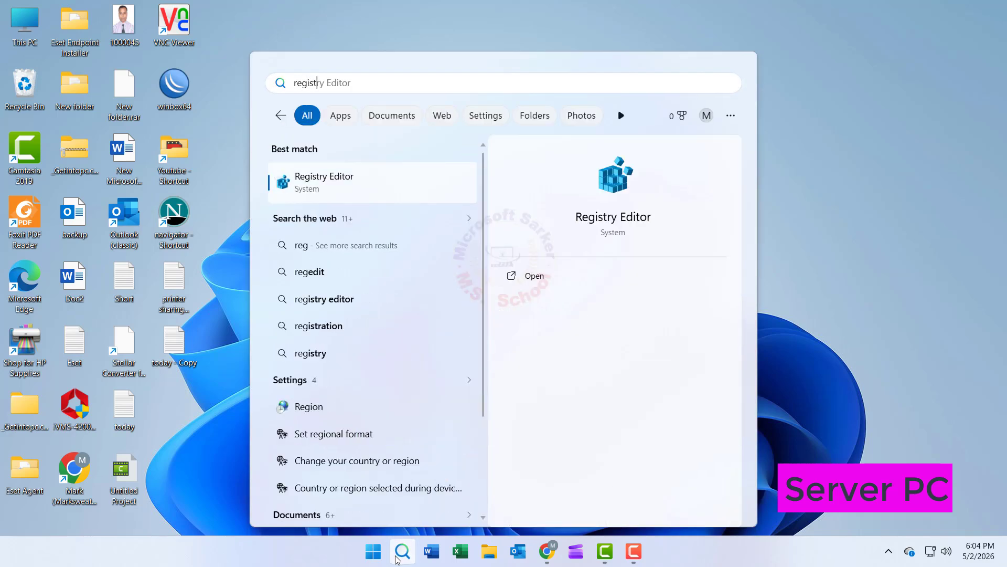
{"action": "type", "text": "ry ed"}
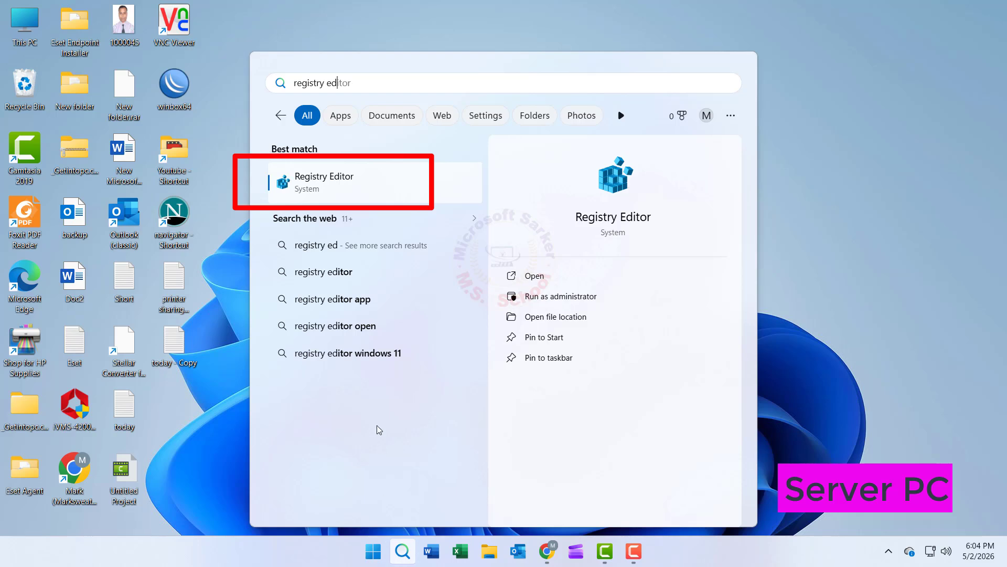
{"action": "right_click", "coordinate": [326, 194]}
{"action": "left_click", "coordinate": [356, 208]}
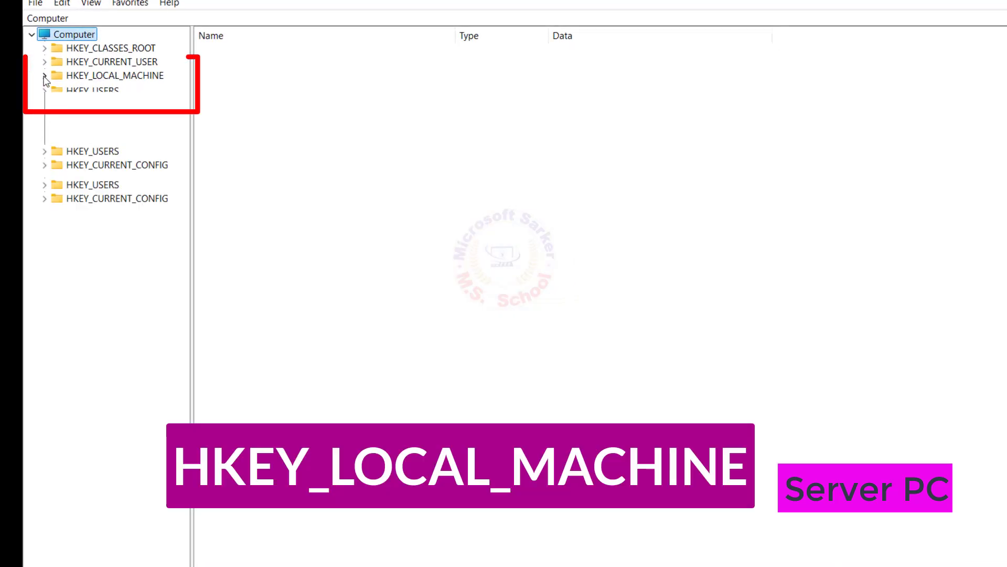
Go to the registry key HKEY_LOCAL_MACHINE\SYSTEM\CurrentControlSet\Control\Print
{"action": "left_click", "coordinate": [44, 75]}
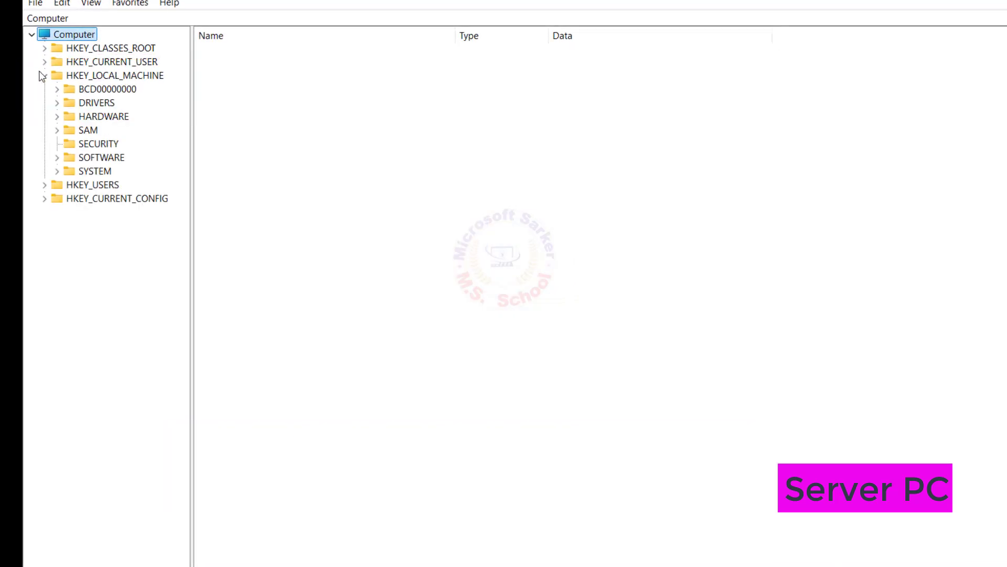
{"action": "left_click", "coordinate": [57, 172]}
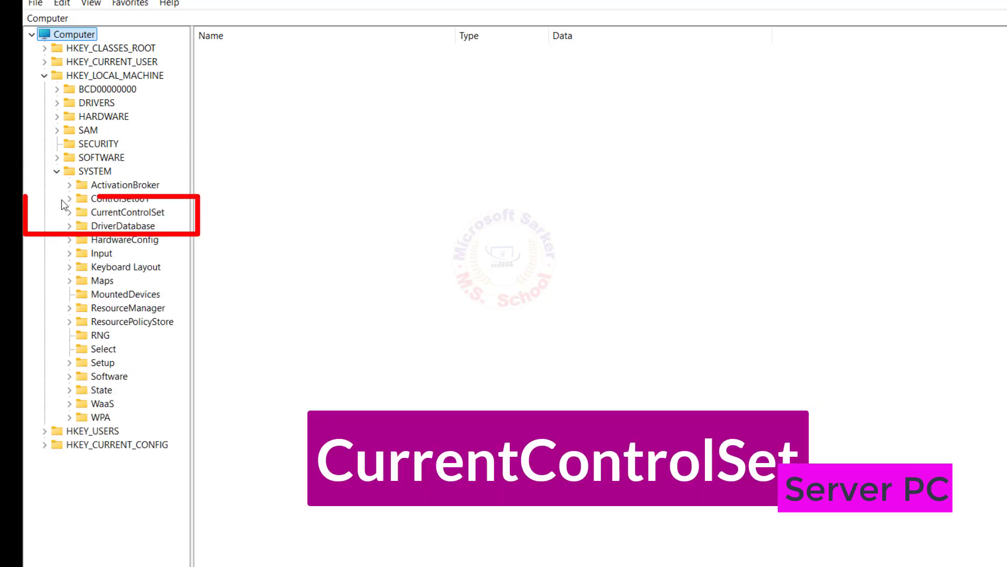
{"action": "left_click", "coordinate": [70, 212]}
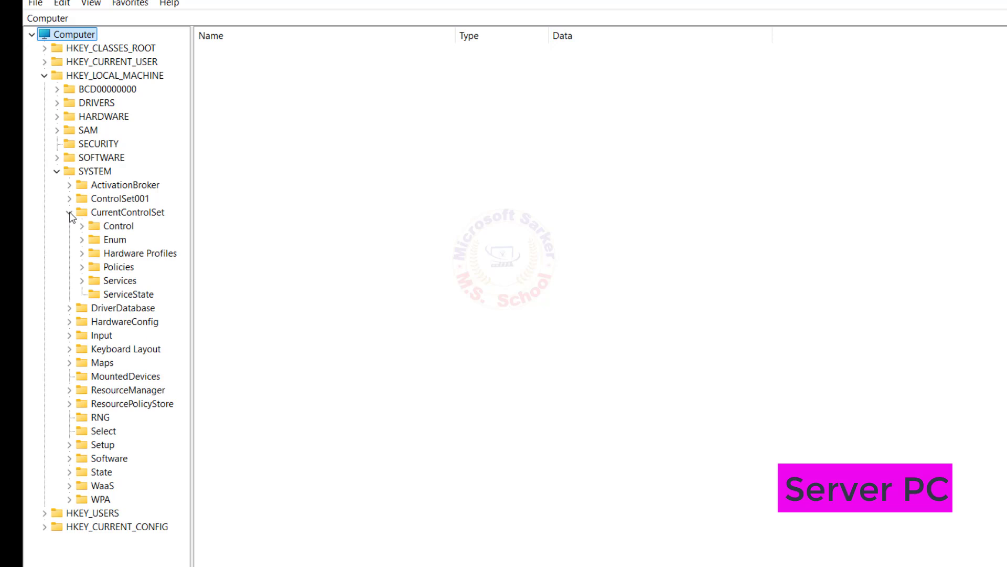
{"action": "left_click", "coordinate": [81, 226]}
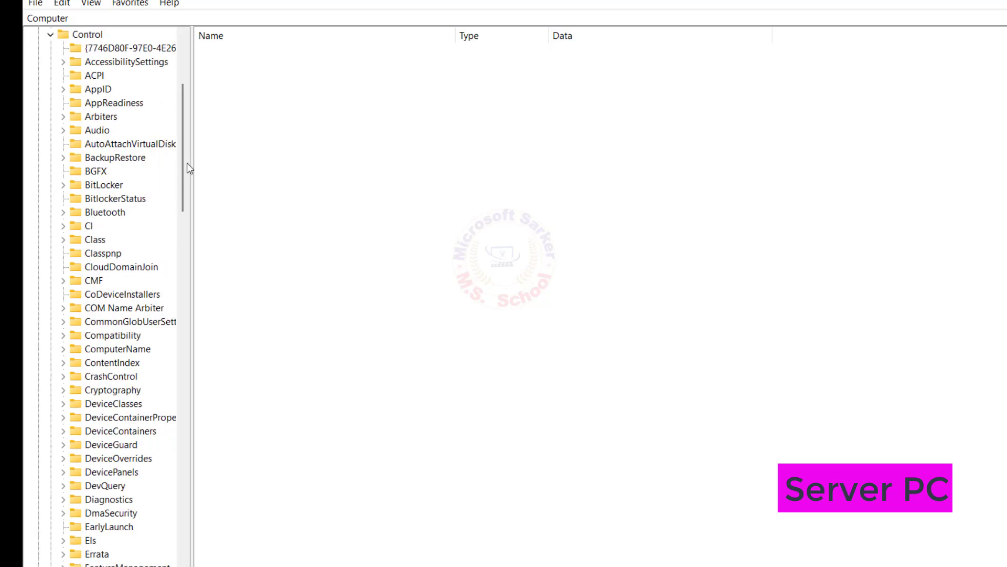
{"action": "left_click_drag", "start_coordinate": [183, 169], "coordinate": [209, 332]}
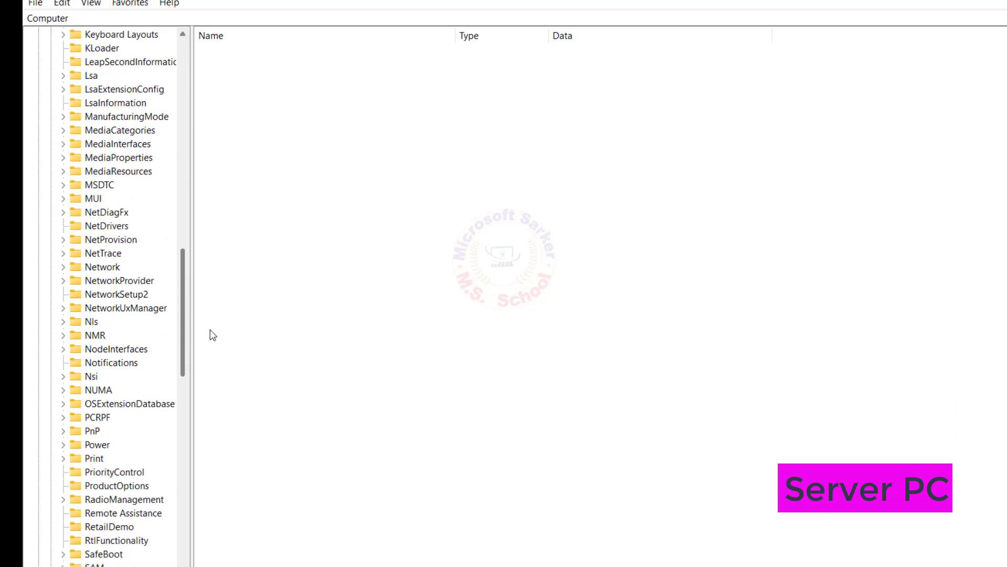
{"action": "left_click", "coordinate": [95, 458]}
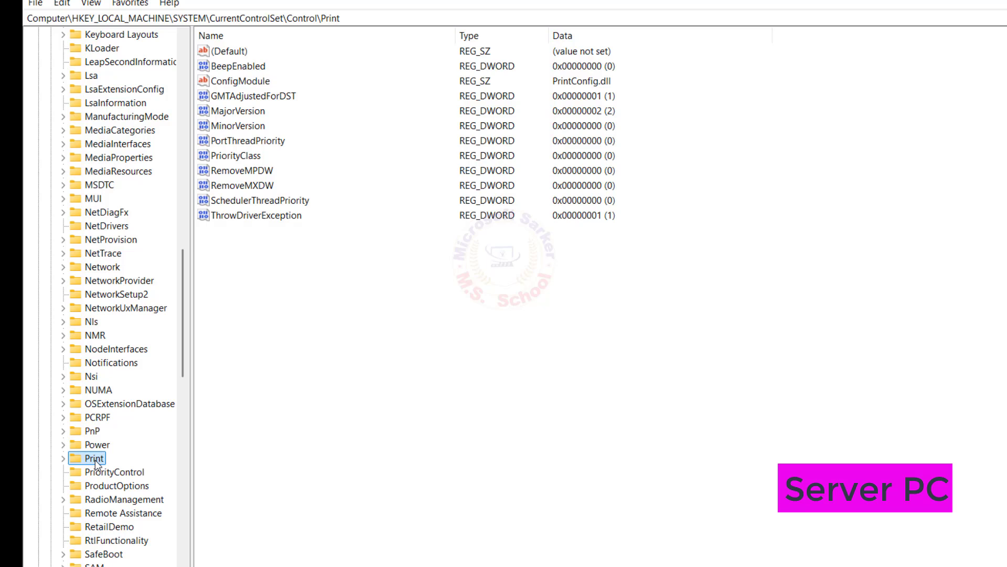
Add a DWORD (32-bit) value named RpcAuthnLevelPrivacyEnabled to the Print key
{"action": "right_click", "coordinate": [282, 273]}
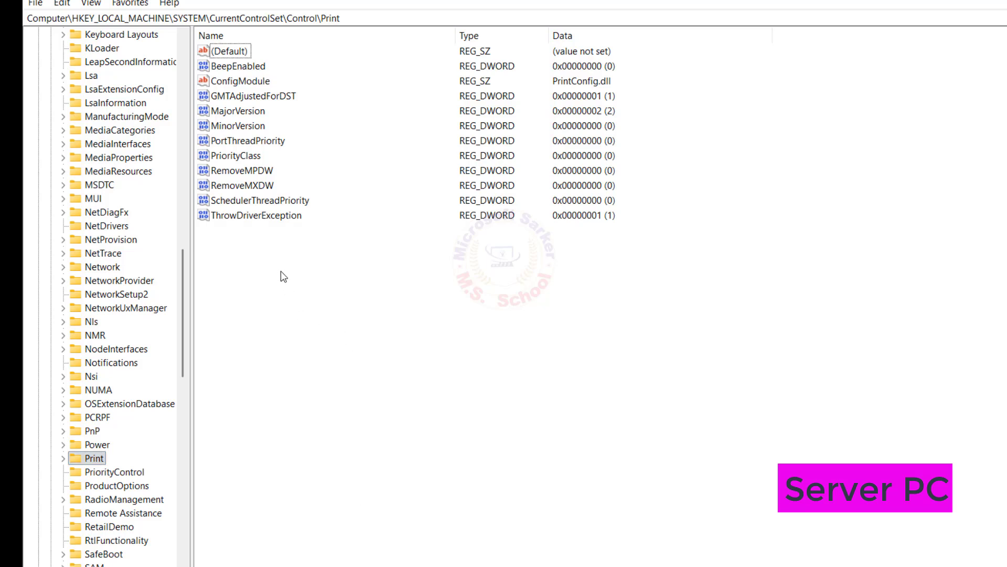
{"action": "mouse_move", "coordinate": [351, 283]}
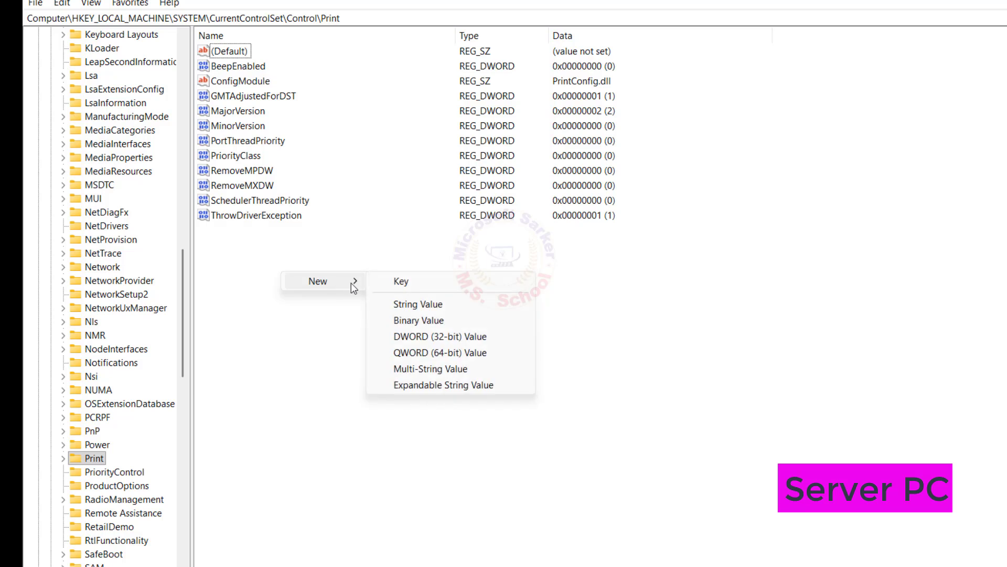
{"action": "left_click", "coordinate": [445, 336]}
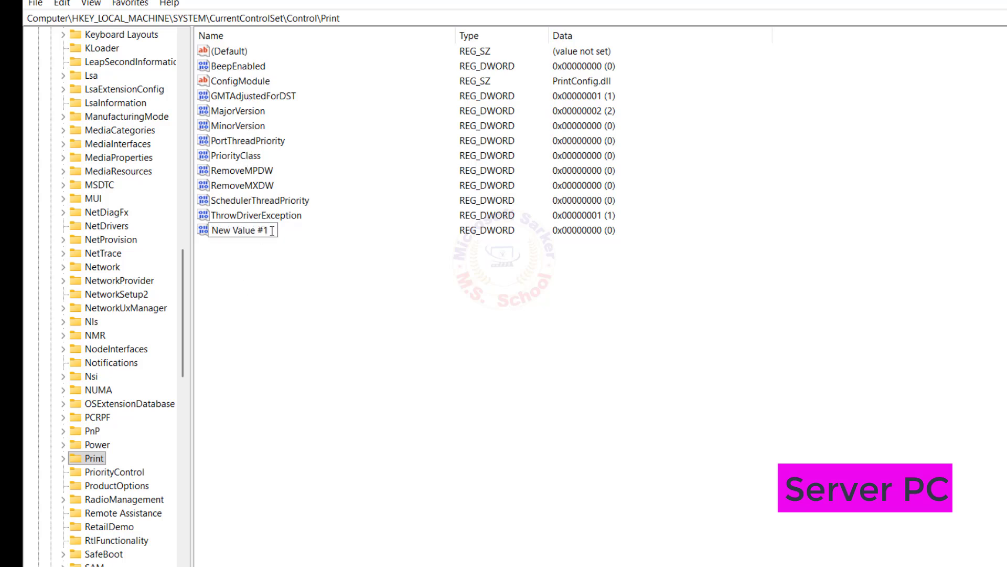
{"action": "key", "text": "BackSpace"}
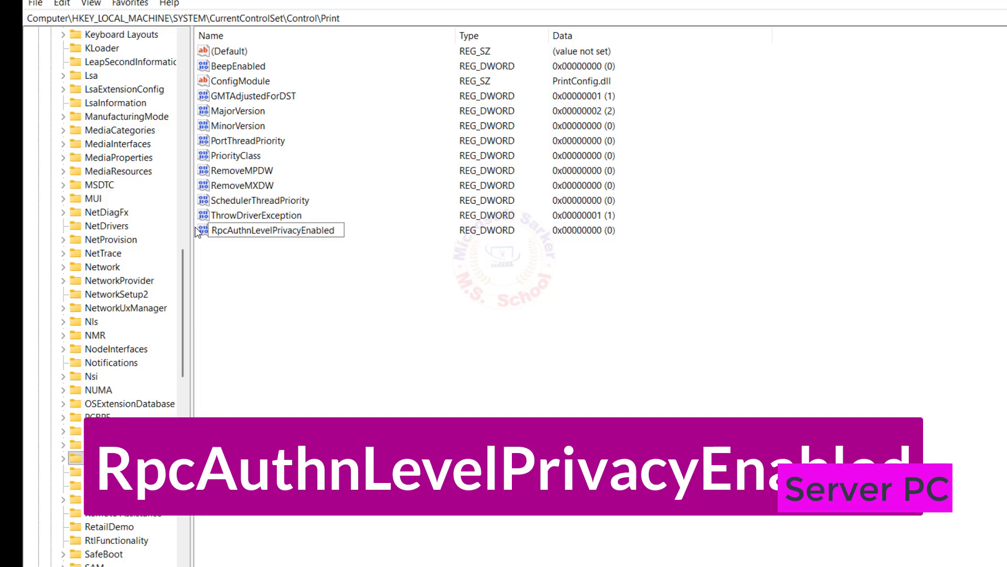
{"action": "key", "text": "Return"}
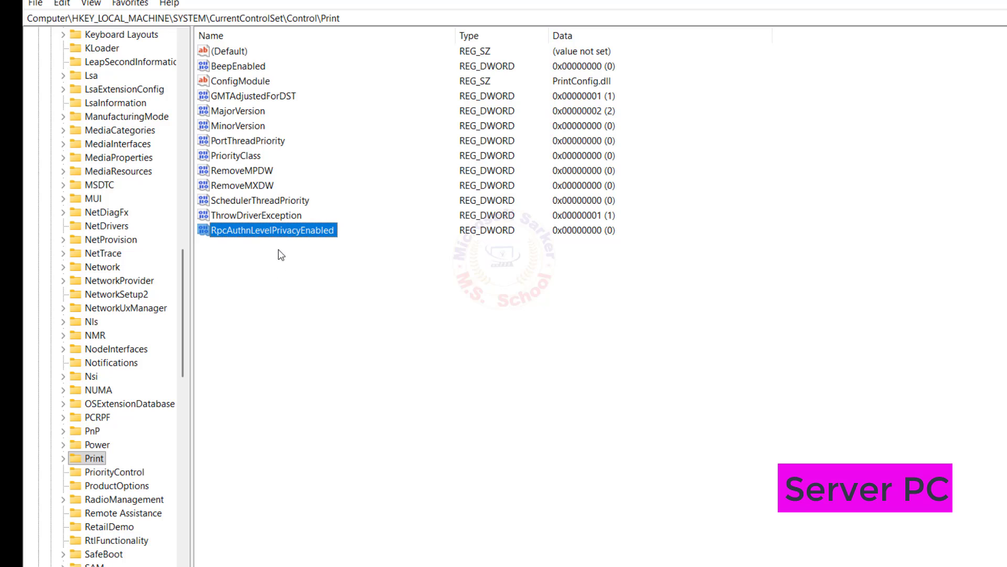
Set the RpcAuthnLevelPrivacyEnabled value data to 0 in hexadecimal and close the Registry Editor
{"action": "double_click", "coordinate": [276, 233]}
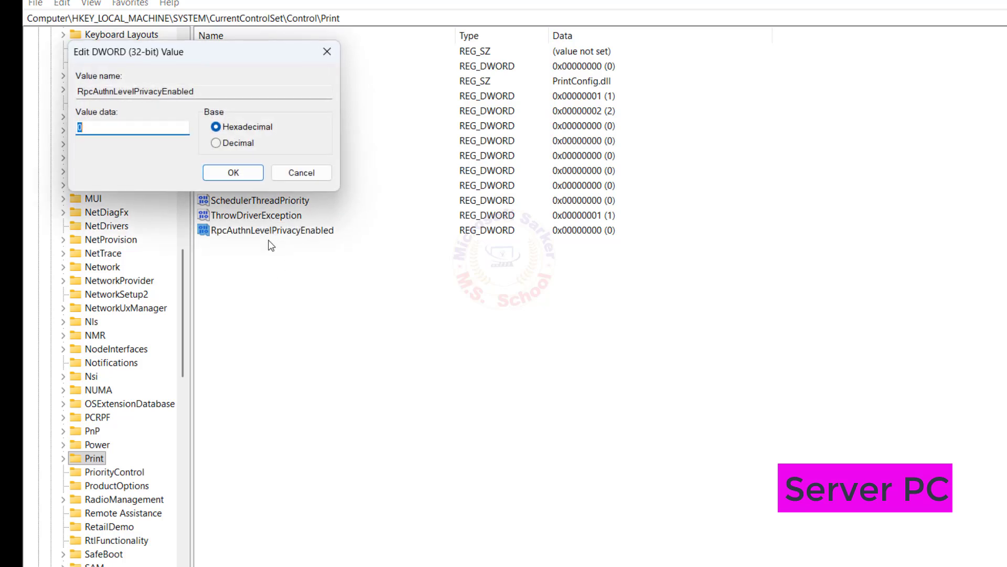
{"action": "left_click", "coordinate": [143, 130]}
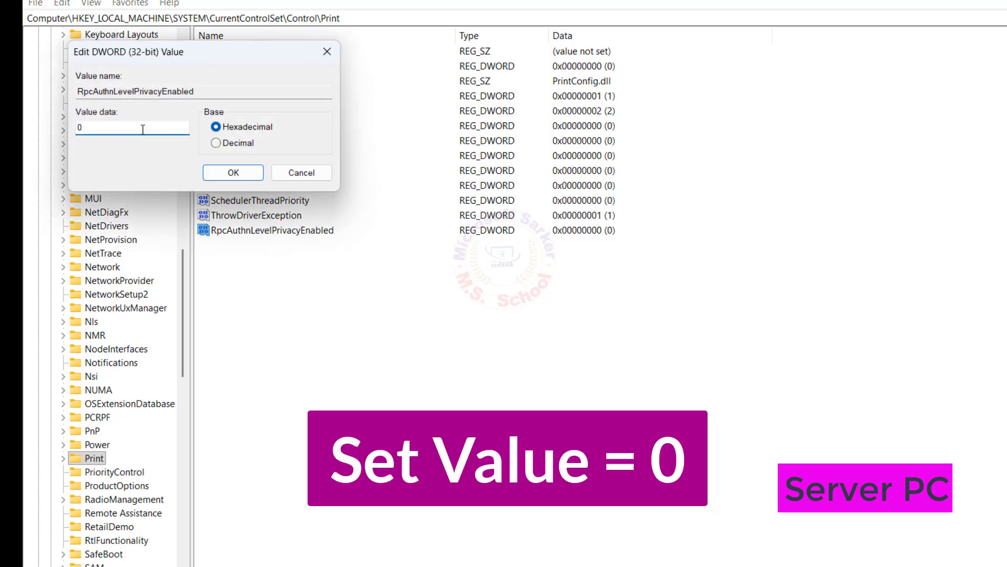
{"action": "left_click", "coordinate": [224, 175]}
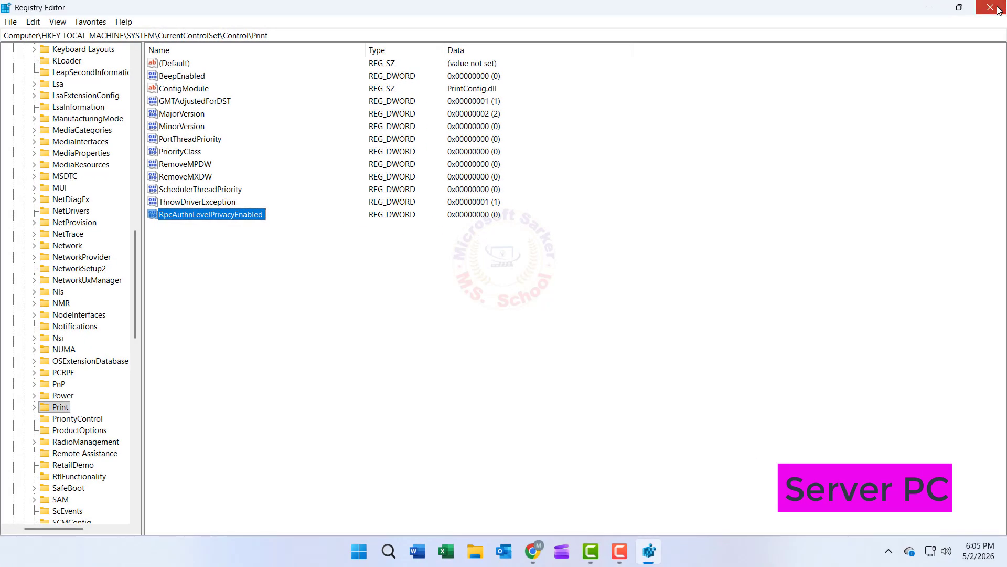
{"action": "left_click", "coordinate": [997, 9]}
Open Programs and Features in Control Panel
{"action": "left_click", "coordinate": [403, 551]}
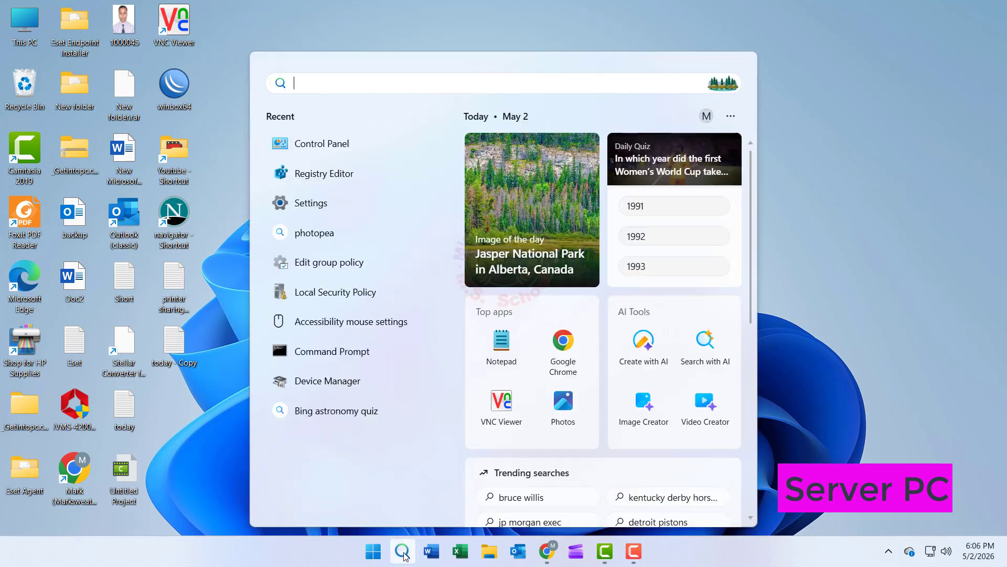
{"action": "type", "text": "con"}
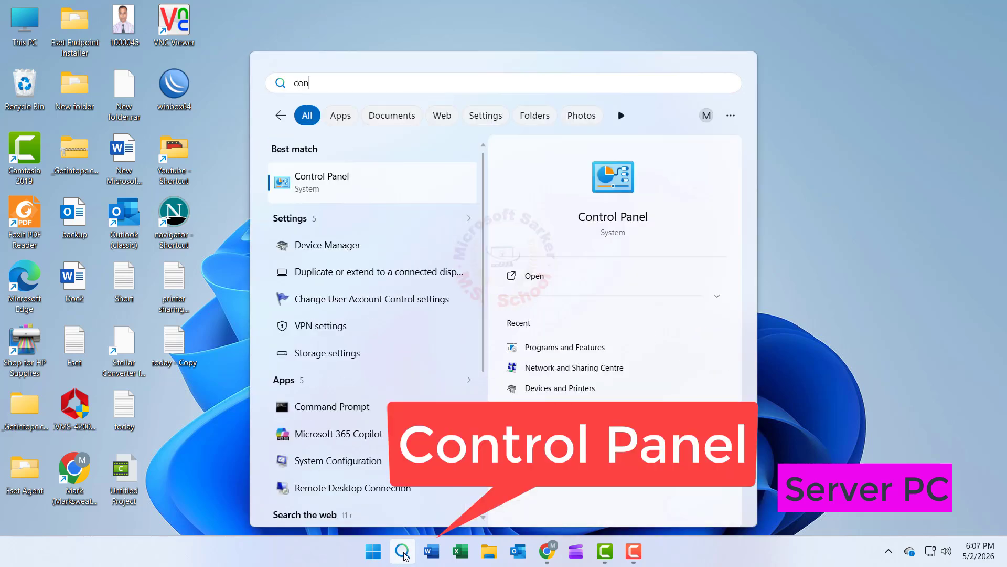
{"action": "left_click", "coordinate": [338, 178]}
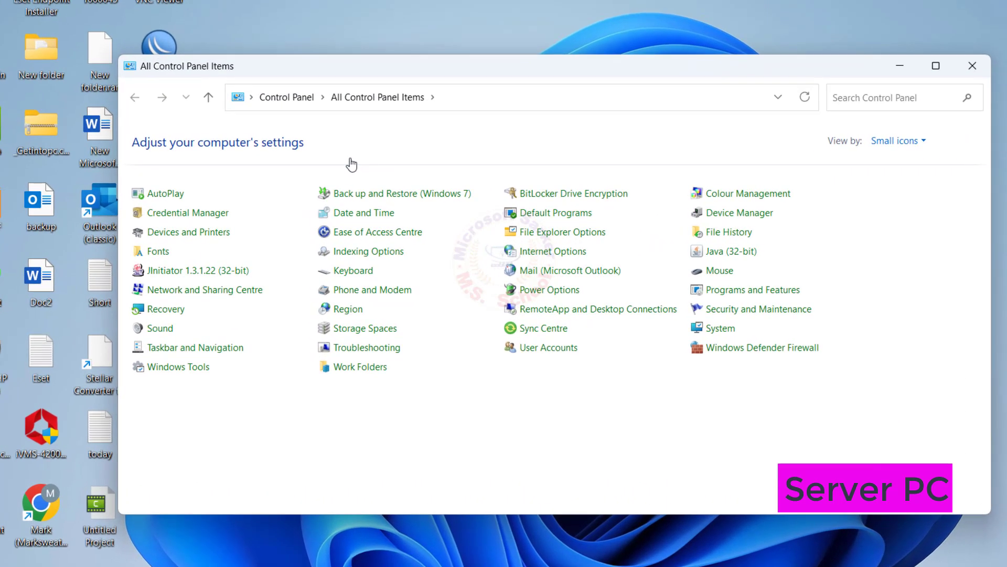
{"action": "left_click", "coordinate": [748, 291]}
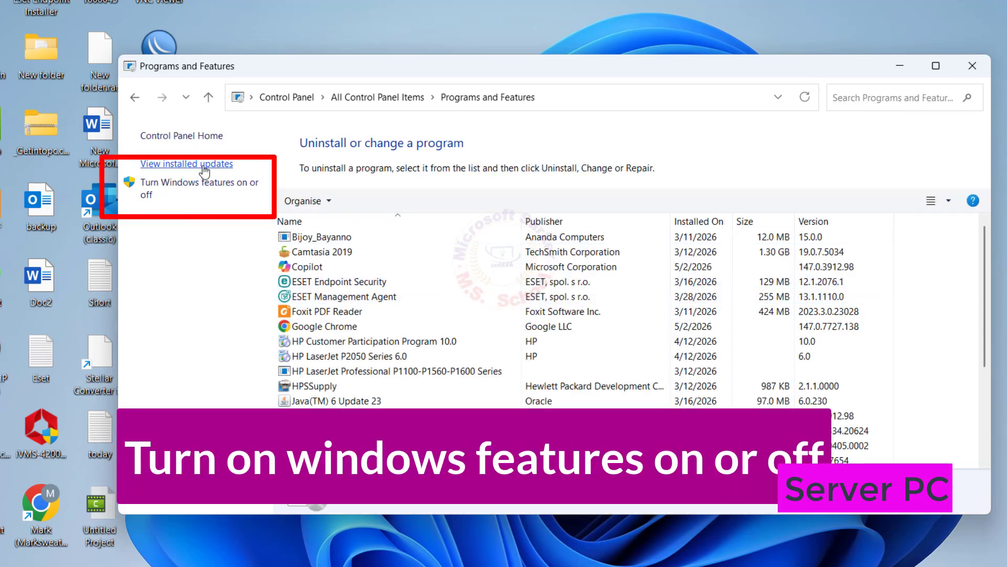
Open the Windows features list and enable LPD Print Service and LPR Port Monitor under Print and Document Services
{"action": "left_click", "coordinate": [223, 189]}
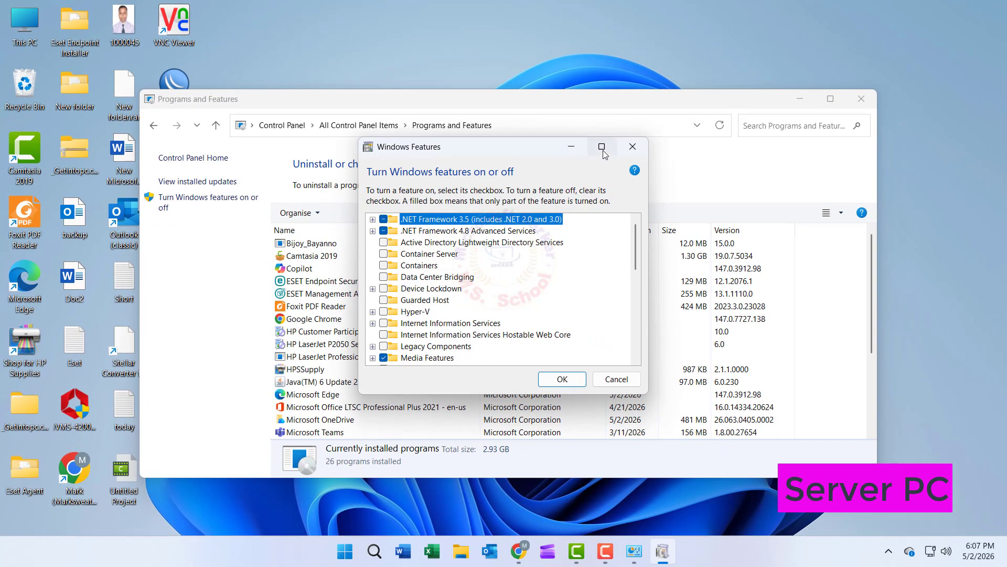
{"action": "left_click", "coordinate": [602, 148]}
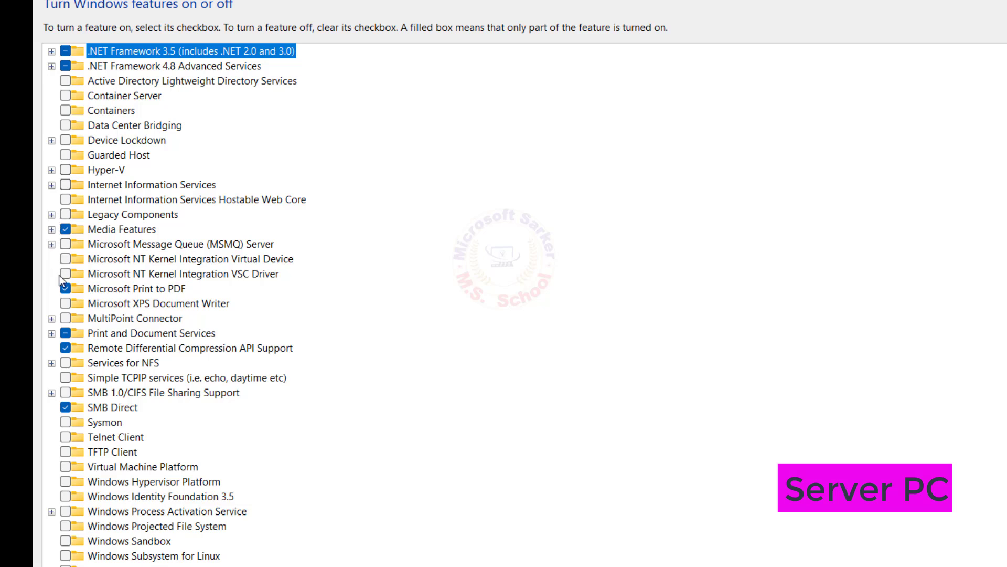
{"action": "left_click", "coordinate": [51, 333]}
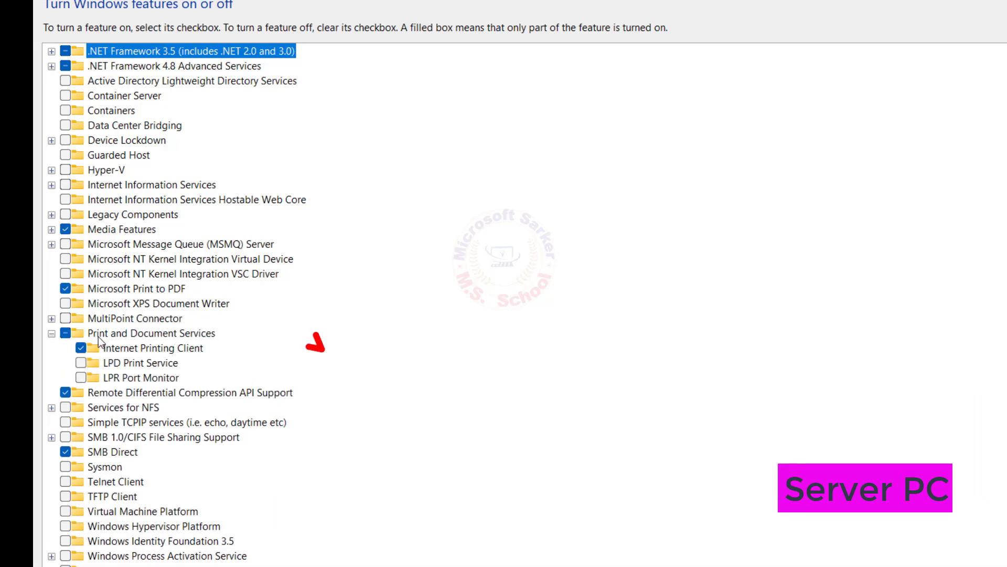
{"action": "left_click", "coordinate": [81, 363]}
{"action": "left_click", "coordinate": [82, 379]}
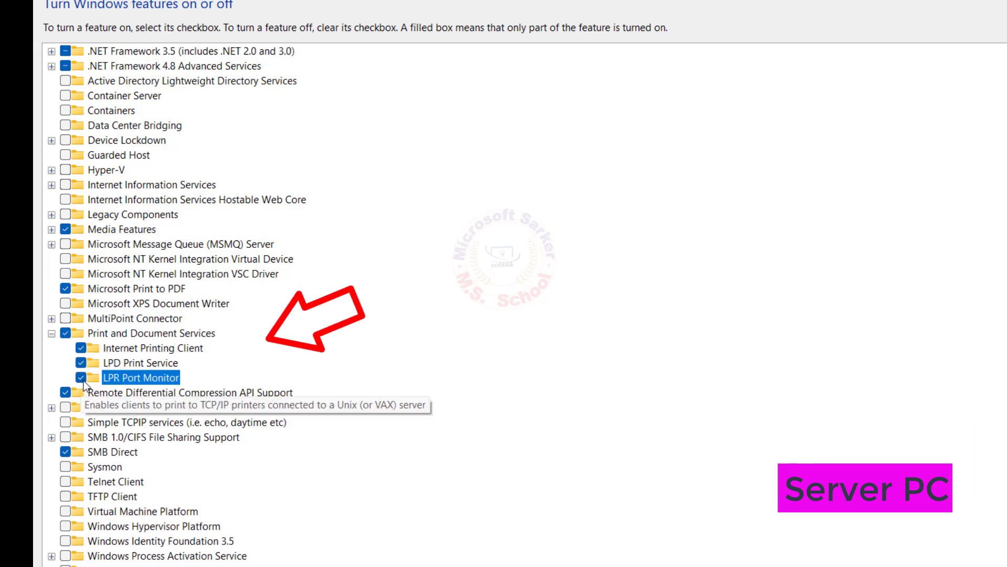
Enable SMB 1.0/CIFS File Sharing Support with all its components and apply the feature changes without an immediate restart
{"action": "left_click", "coordinate": [65, 436]}
{"action": "left_click", "coordinate": [51, 437]}
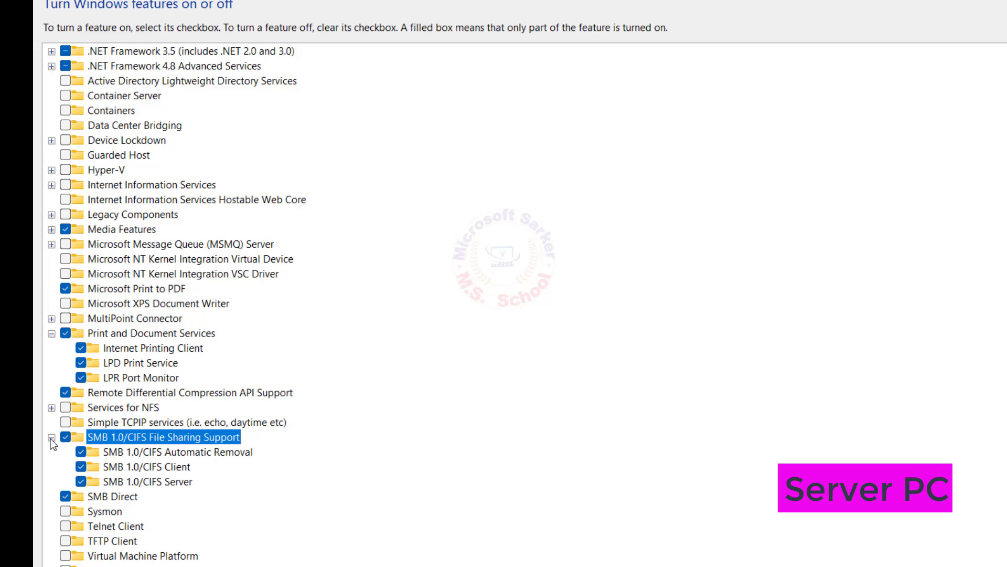
{"action": "left_click", "coordinate": [51, 437]}
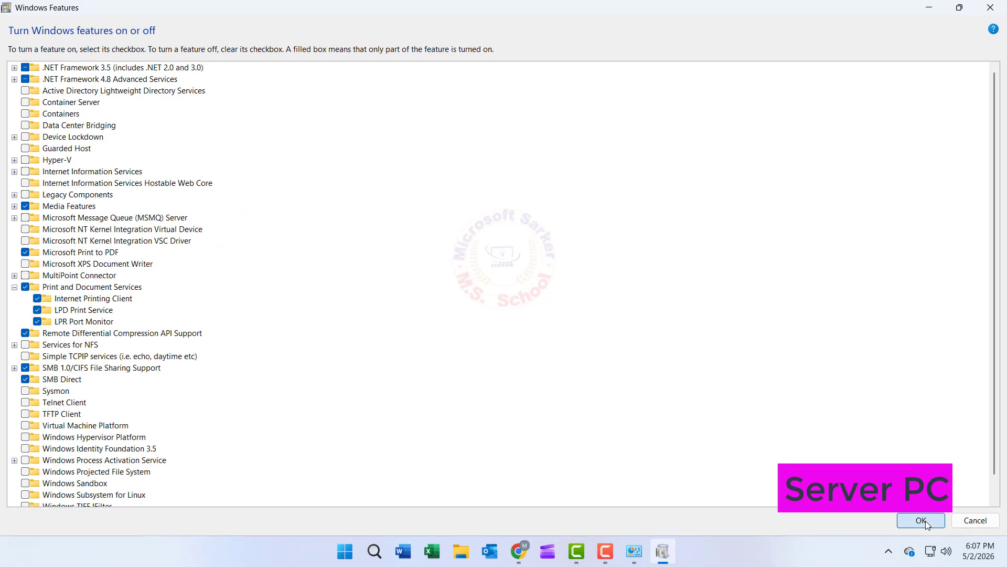
{"action": "left_click", "coordinate": [928, 523]}
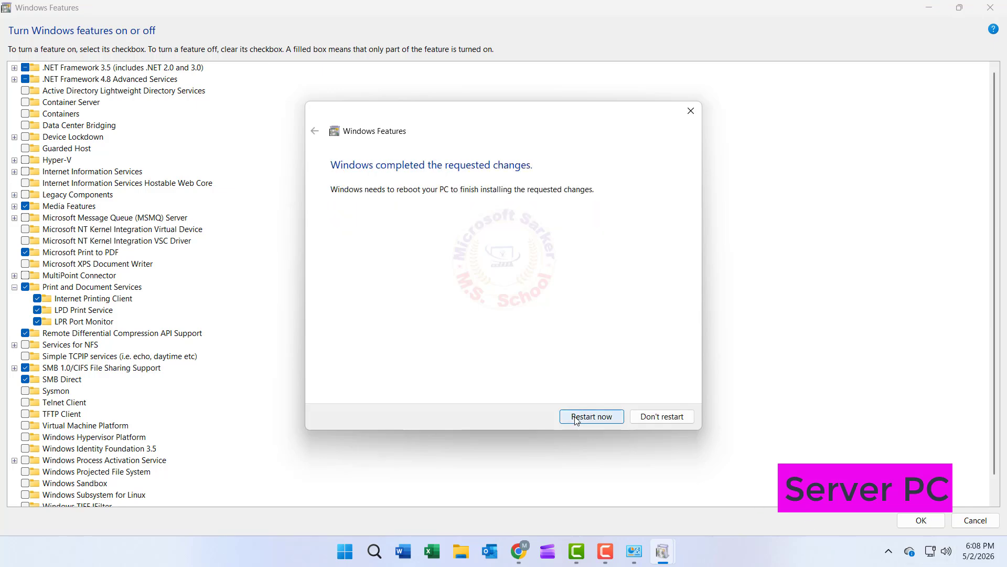
{"action": "left_click", "coordinate": [662, 417]}
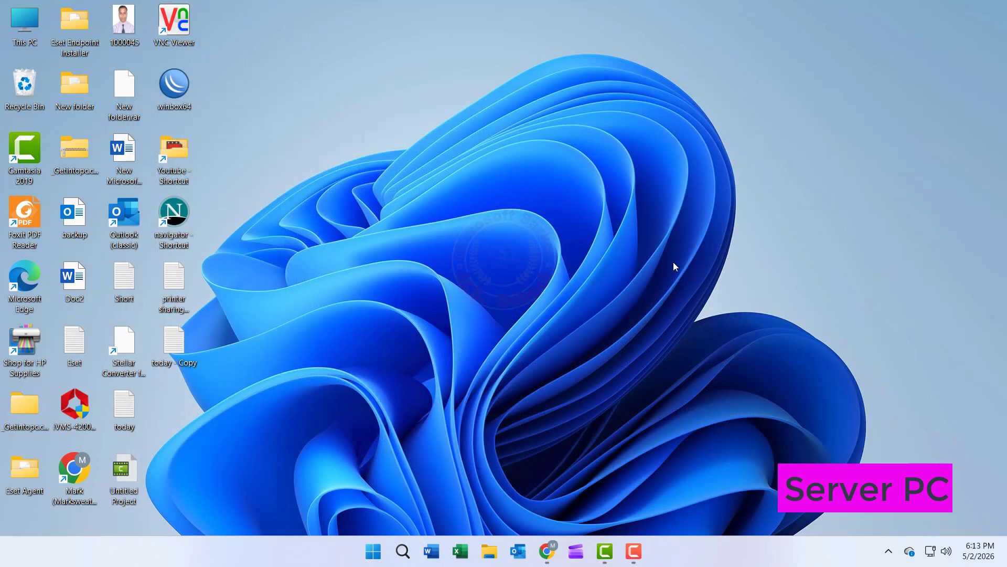
Search for Services, open the console, and switch the service list to the Standard view
{"action": "left_click", "coordinate": [404, 551]}
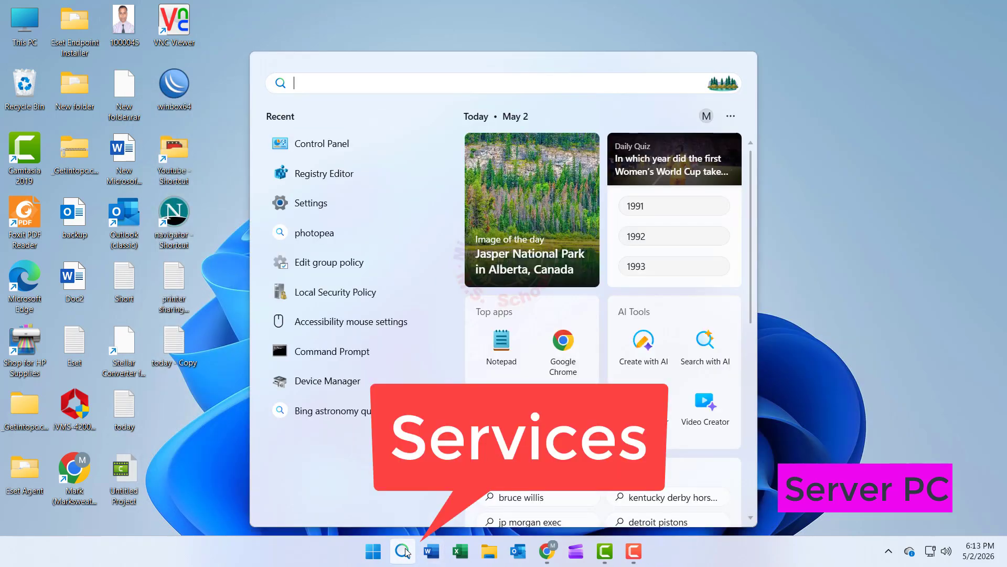
{"action": "type", "text": "ser"}
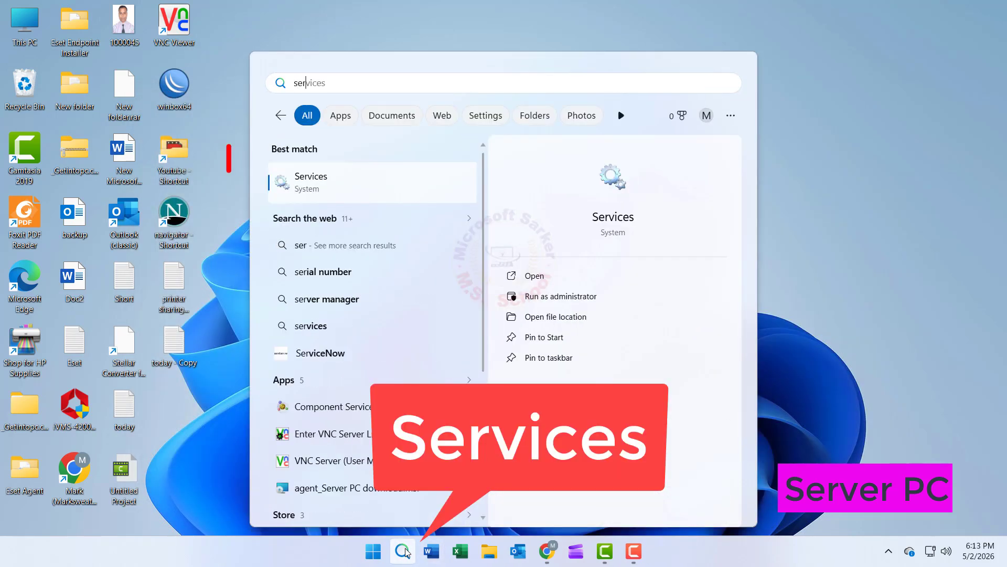
{"action": "type", "text": "v"}
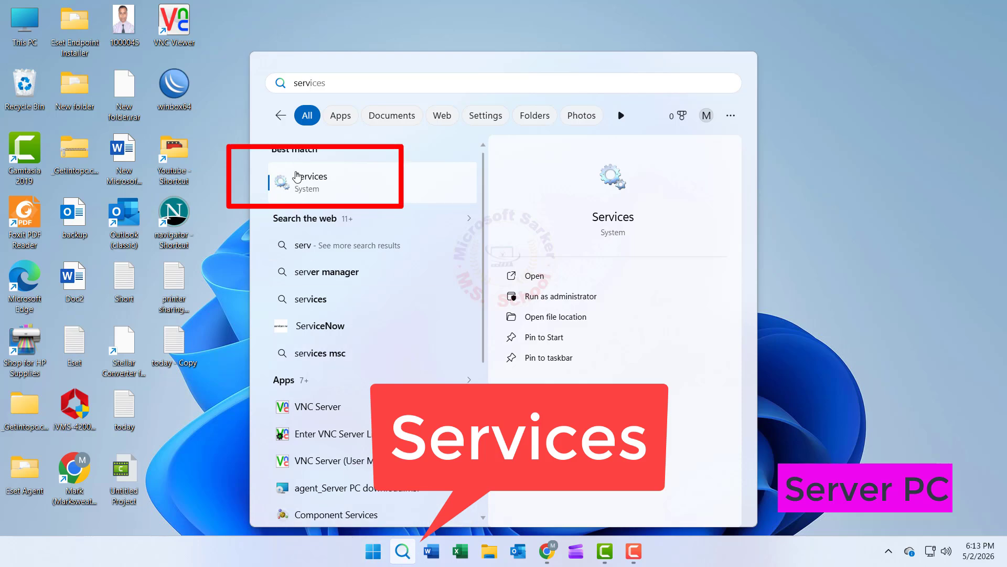
{"action": "right_click", "coordinate": [297, 178]}
{"action": "left_click", "coordinate": [358, 195]}
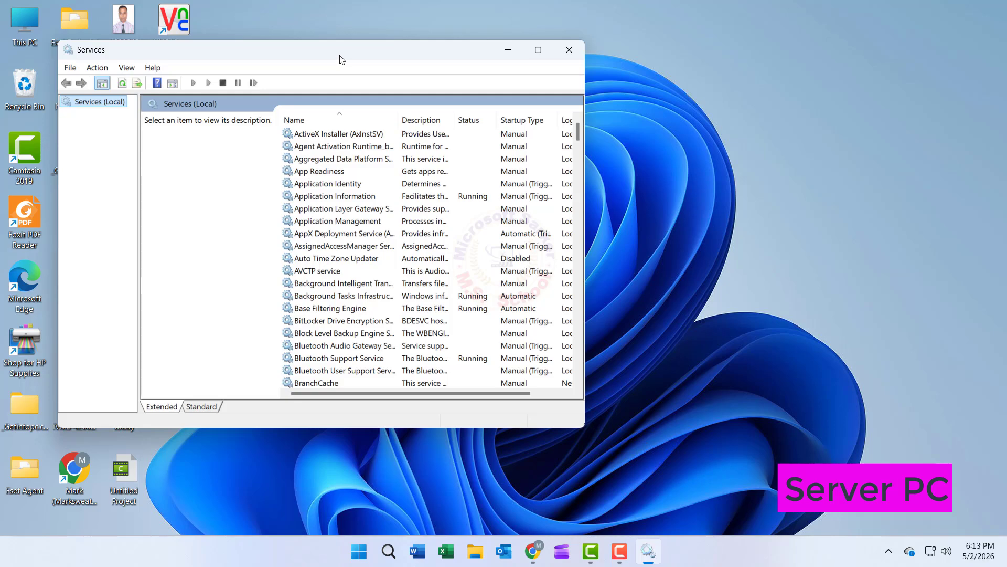
{"action": "left_click_drag", "start_coordinate": [339, 60], "coordinate": [412, 58]}
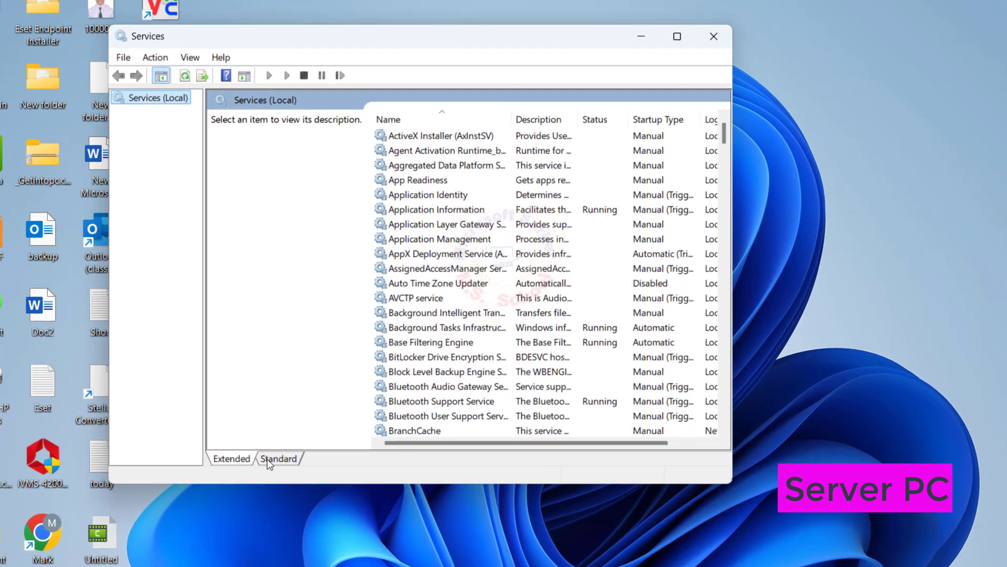
{"action": "left_click", "coordinate": [265, 408]}
{"action": "left_click", "coordinate": [266, 376]}
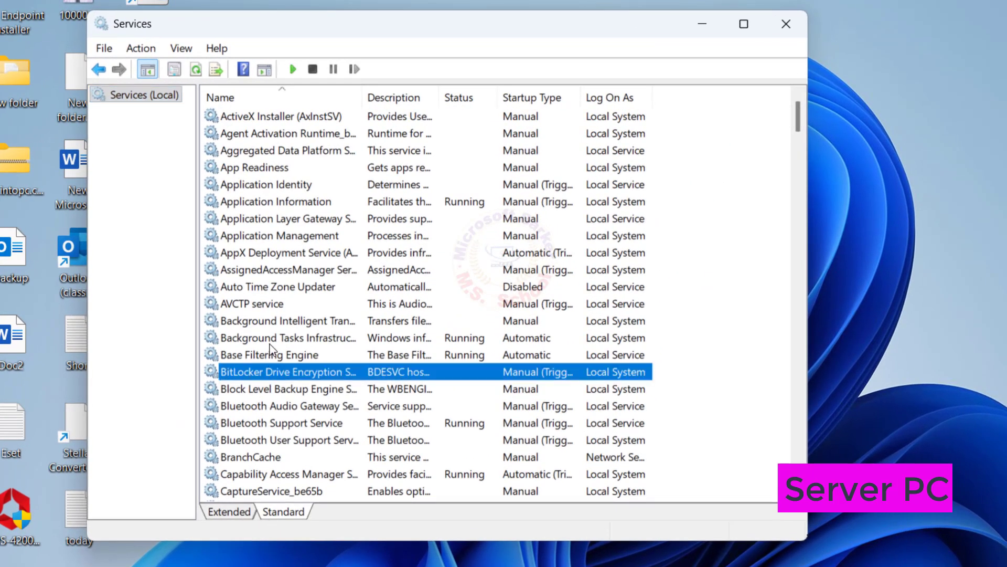
Restart the Print Spooler service
{"action": "scroll", "coordinate": [278, 388], "scroll_direction": "down", "scroll_amount": 20}
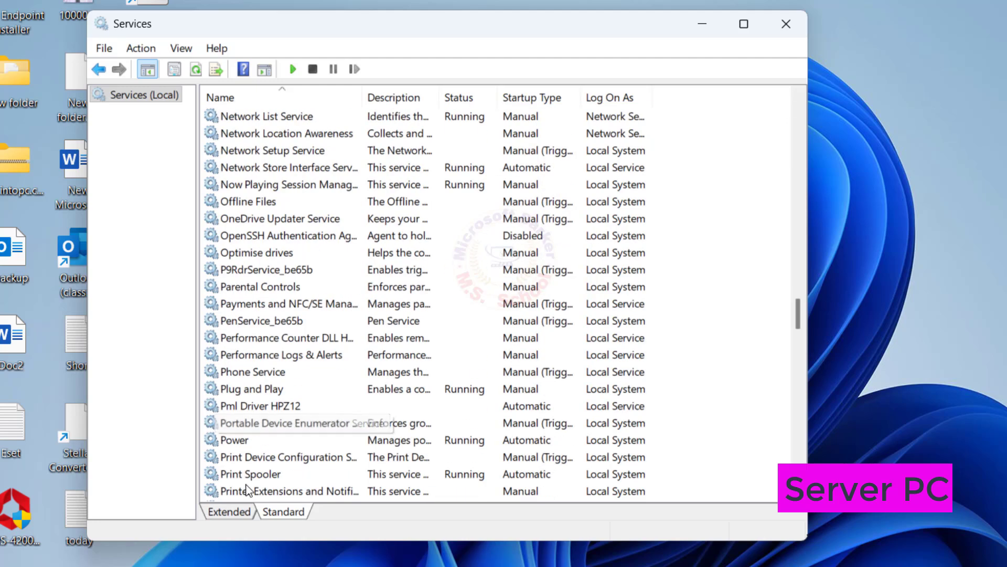
{"action": "scroll", "coordinate": [283, 414], "scroll_direction": "down", "scroll_amount": 2}
{"action": "left_click", "coordinate": [264, 373]}
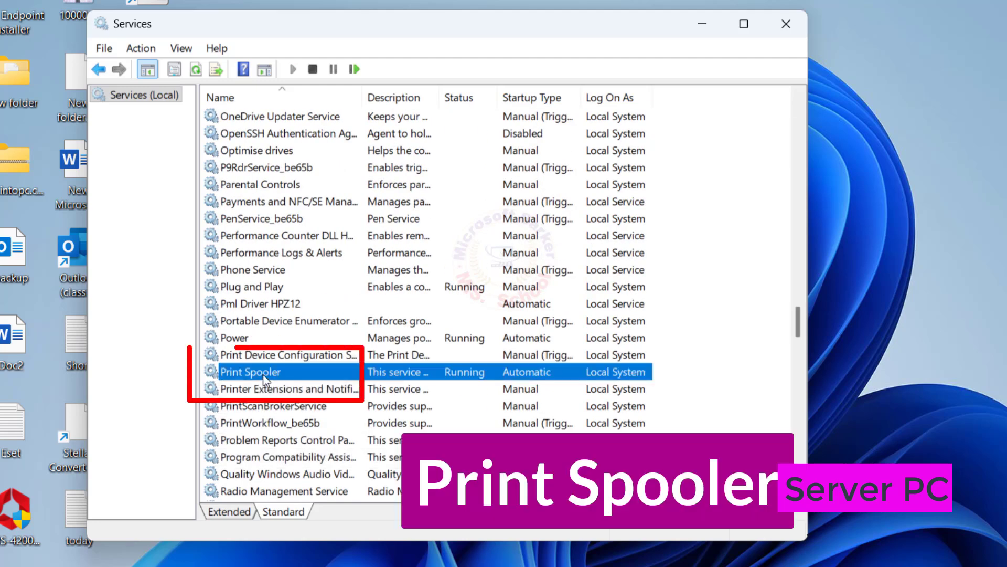
{"action": "right_click", "coordinate": [264, 374]}
{"action": "left_click", "coordinate": [313, 466]}
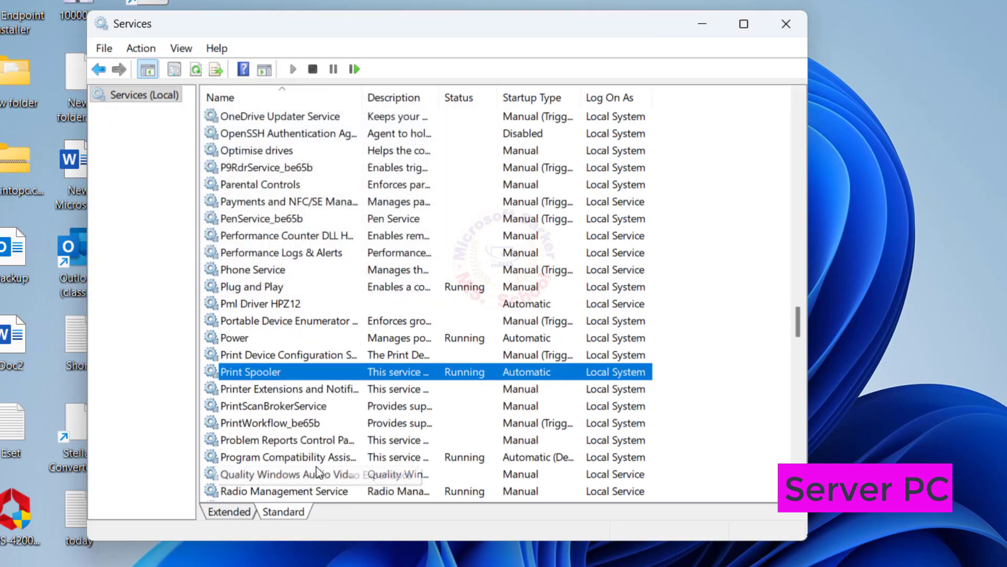
Restart the Server service and close the Services console
{"action": "key", "text": "s"}
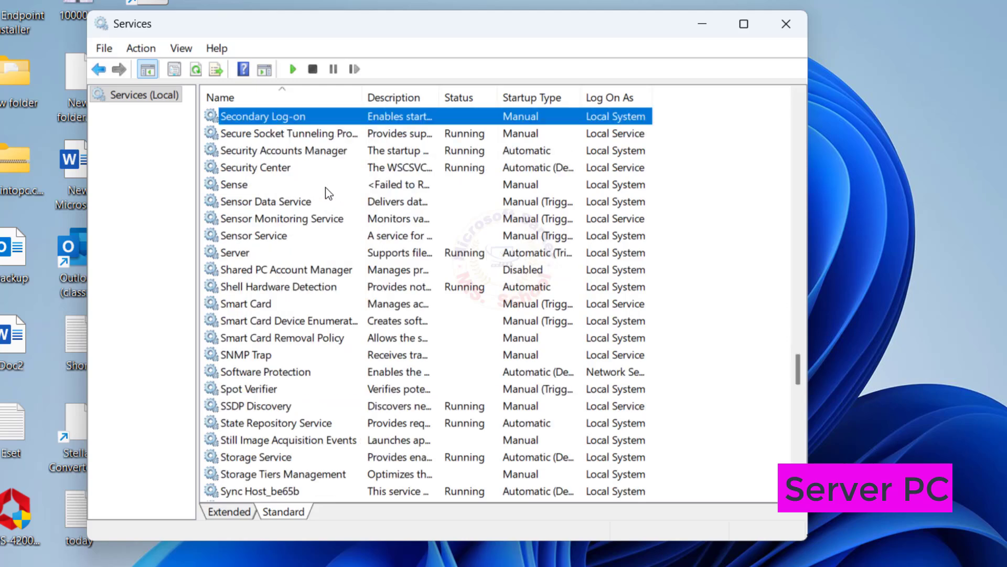
{"action": "left_click", "coordinate": [248, 255]}
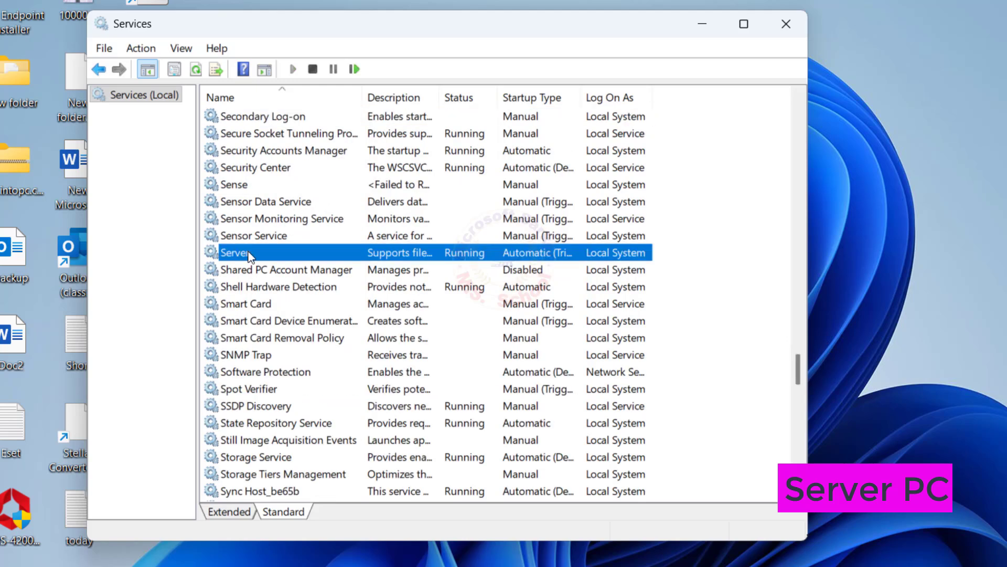
{"action": "right_click", "coordinate": [250, 253]}
{"action": "left_click", "coordinate": [299, 342]}
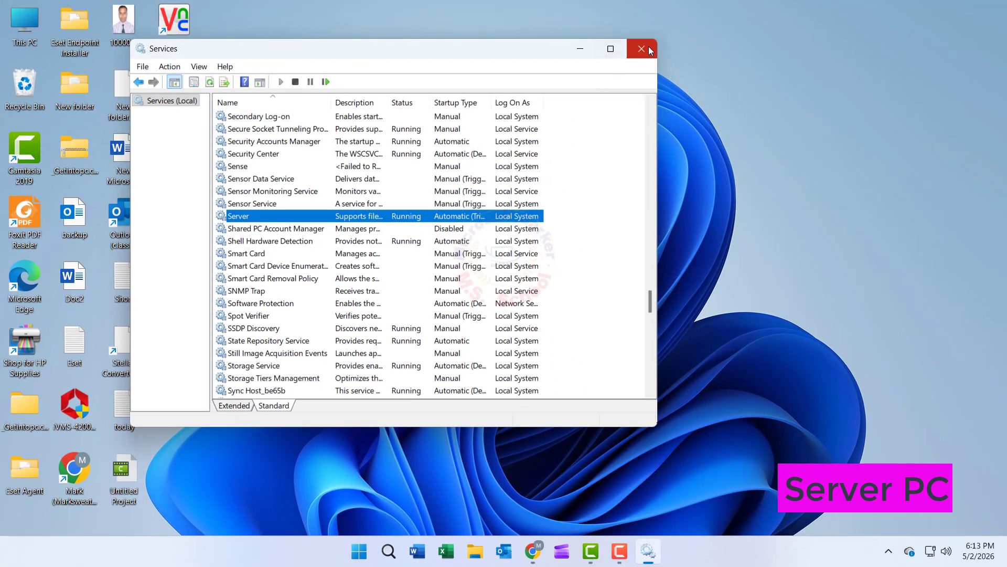
{"action": "left_click", "coordinate": [642, 49]}
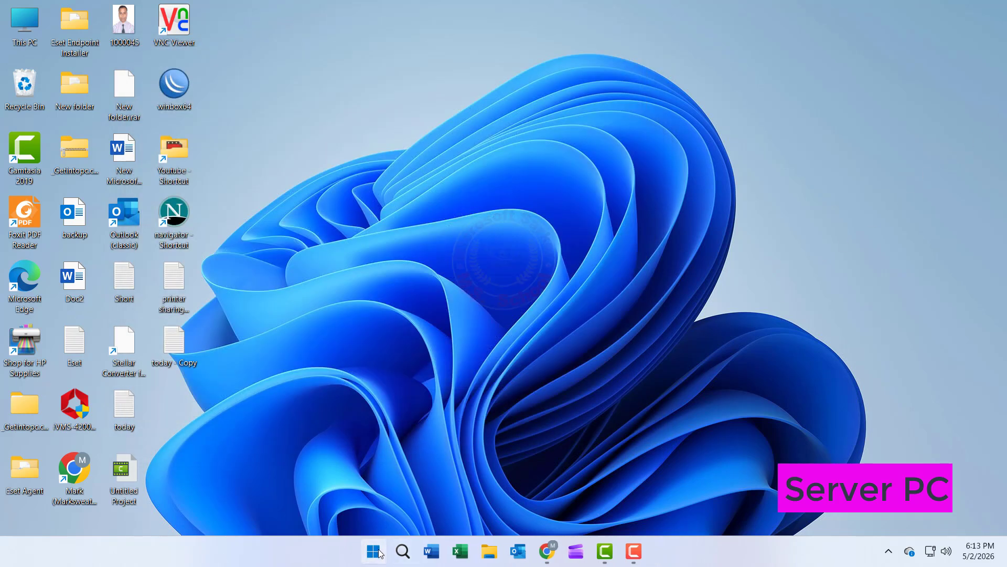
{"action": "left_click", "coordinate": [373, 551]}
{"action": "left_click", "coordinate": [673, 509]}
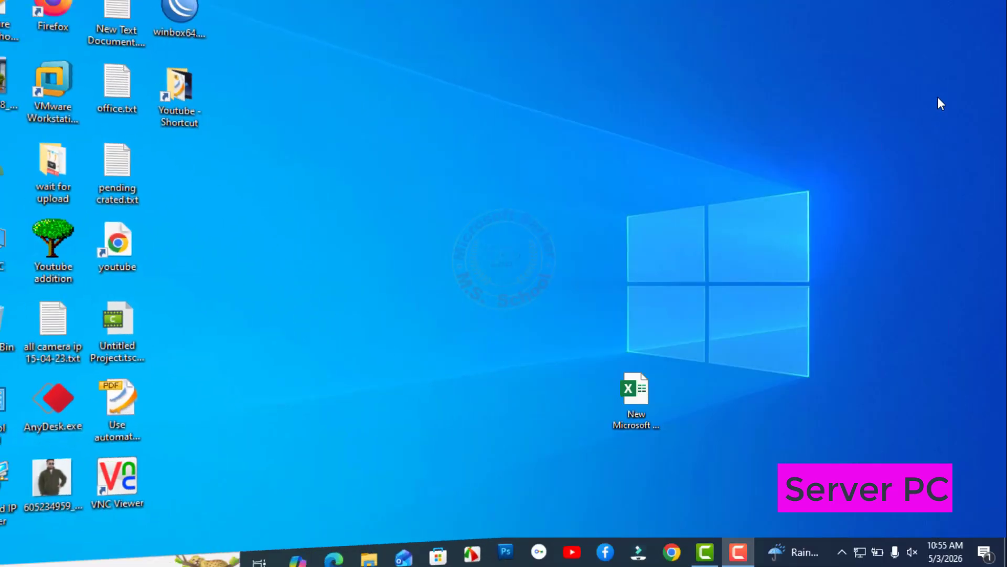
On the client PC, open Control Panel's Programs and Features and bring up the list for turning Windows features on or off
{"action": "left_click", "coordinate": [121, 552]}
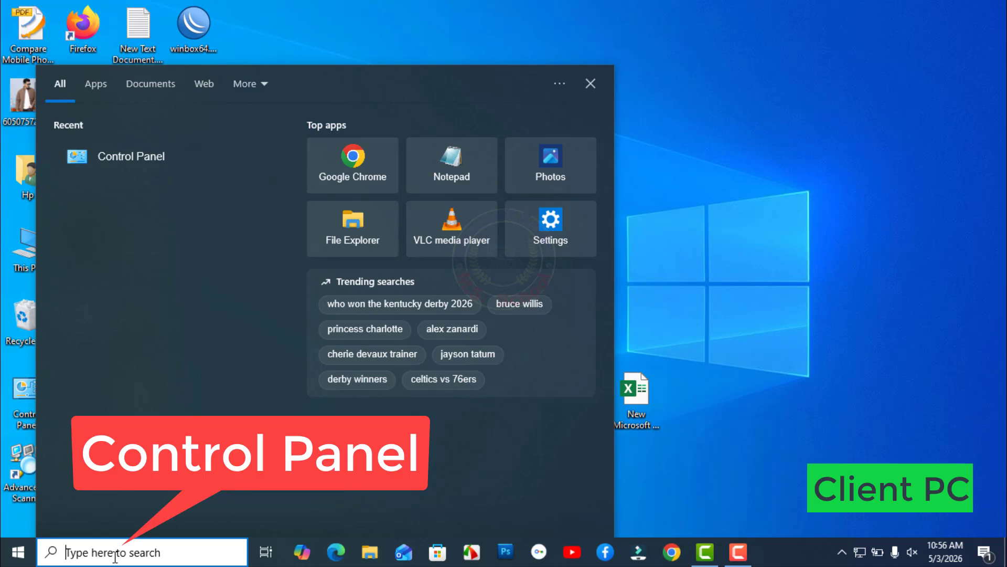
{"action": "type", "text": "cont"}
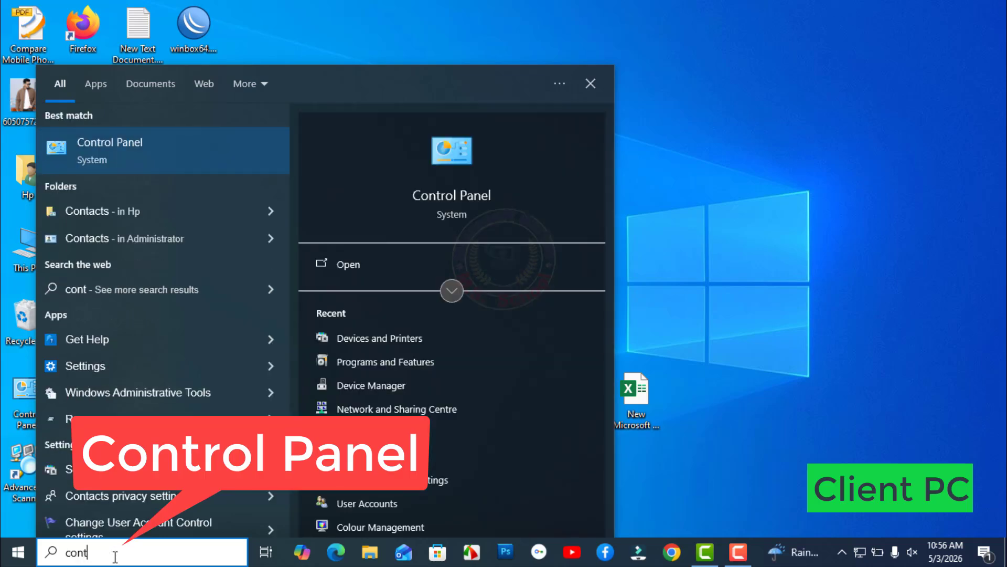
{"action": "left_click", "coordinate": [110, 142]}
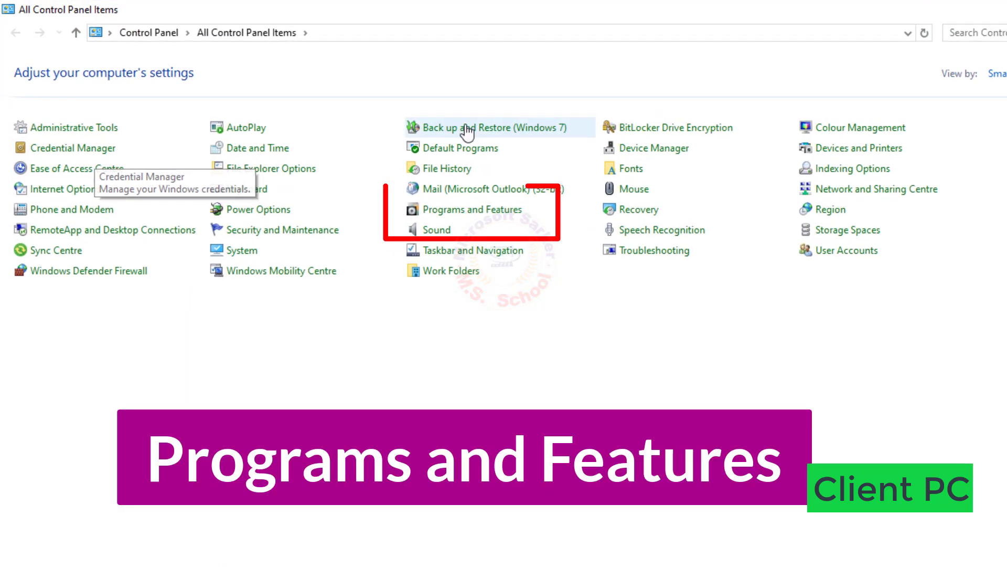
{"action": "left_click", "coordinate": [465, 211]}
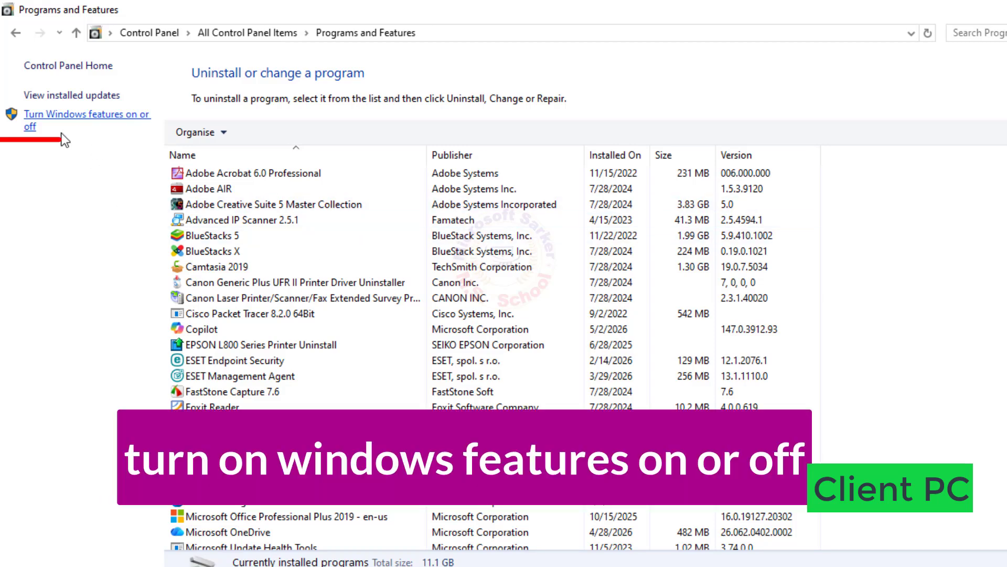
{"action": "left_click", "coordinate": [77, 122]}
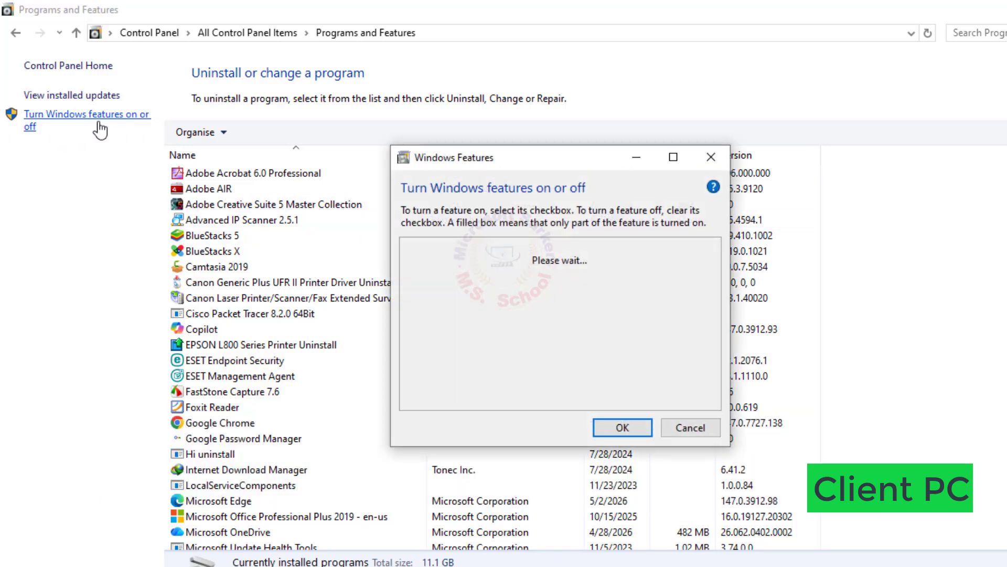
Enable the Telnet Client feature on the client PC
{"action": "scroll", "coordinate": [542, 290], "scroll_direction": "down", "scroll_amount": 2}
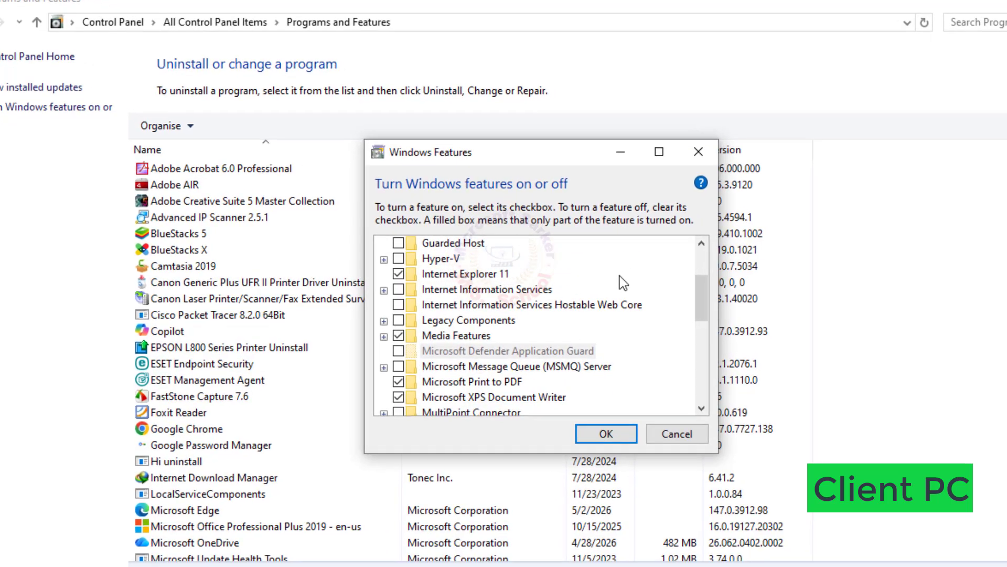
{"action": "scroll", "coordinate": [622, 282], "scroll_direction": "down", "scroll_amount": 2}
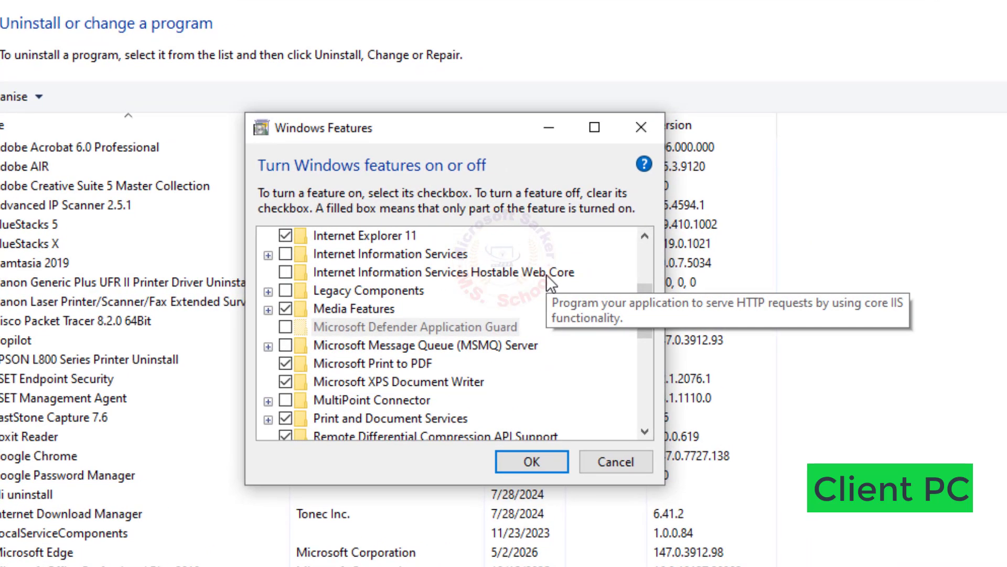
{"action": "scroll", "coordinate": [547, 275], "scroll_direction": "down", "scroll_amount": 2}
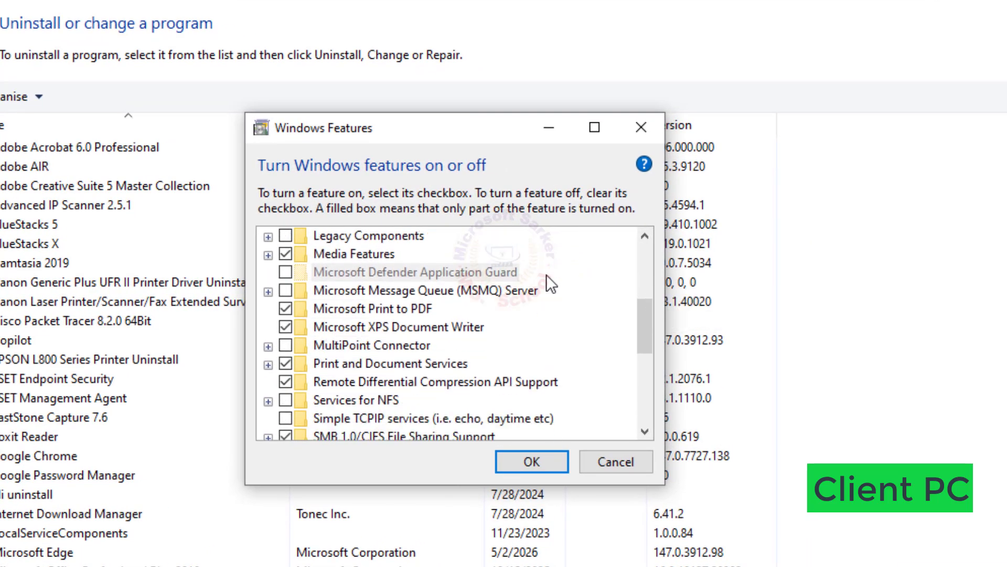
{"action": "scroll", "coordinate": [546, 284], "scroll_direction": "down", "scroll_amount": 1}
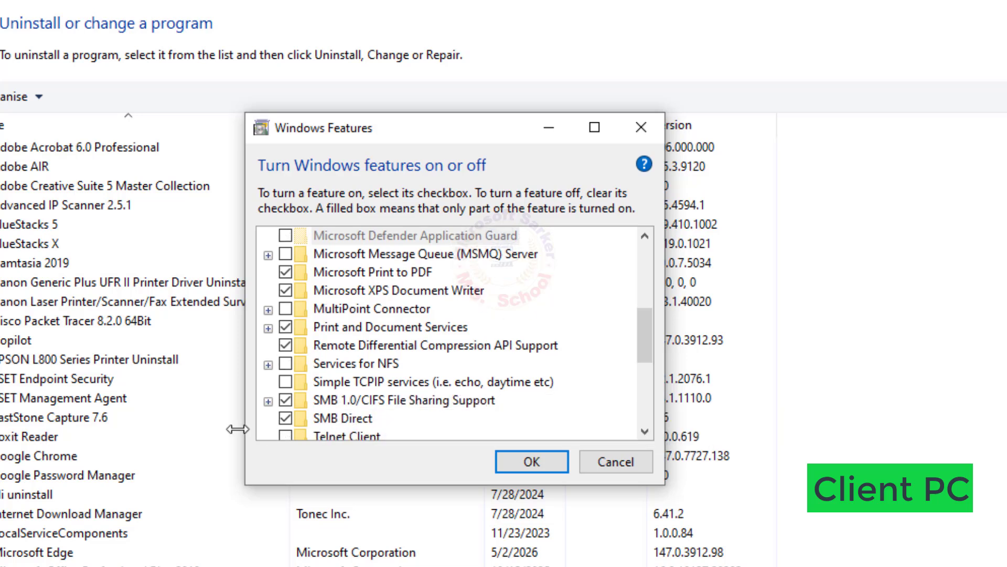
{"action": "scroll", "coordinate": [273, 412], "scroll_direction": "down", "scroll_amount": 1}
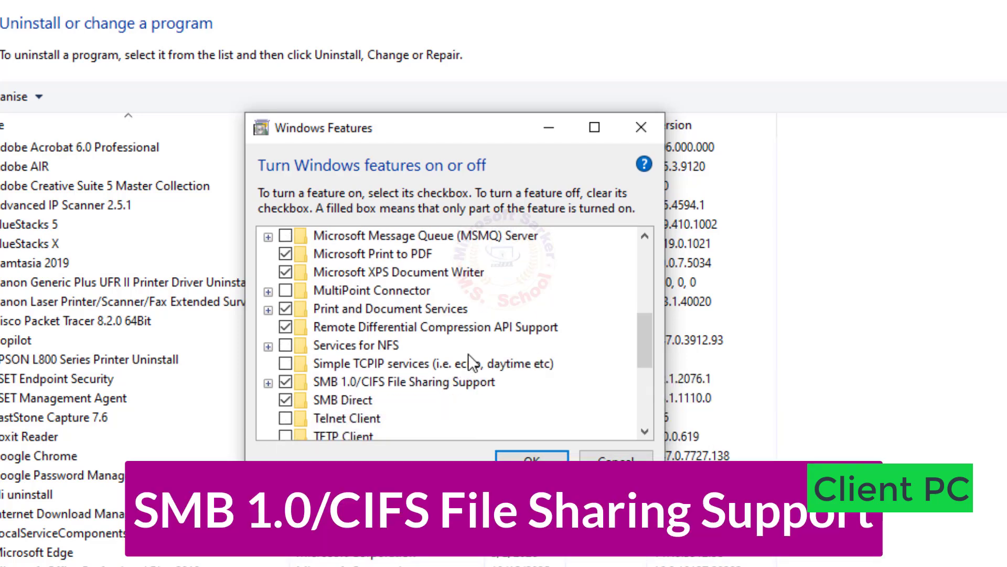
{"action": "left_click", "coordinate": [284, 418]}
{"action": "scroll", "coordinate": [356, 388], "scroll_direction": "down", "scroll_amount": 1}
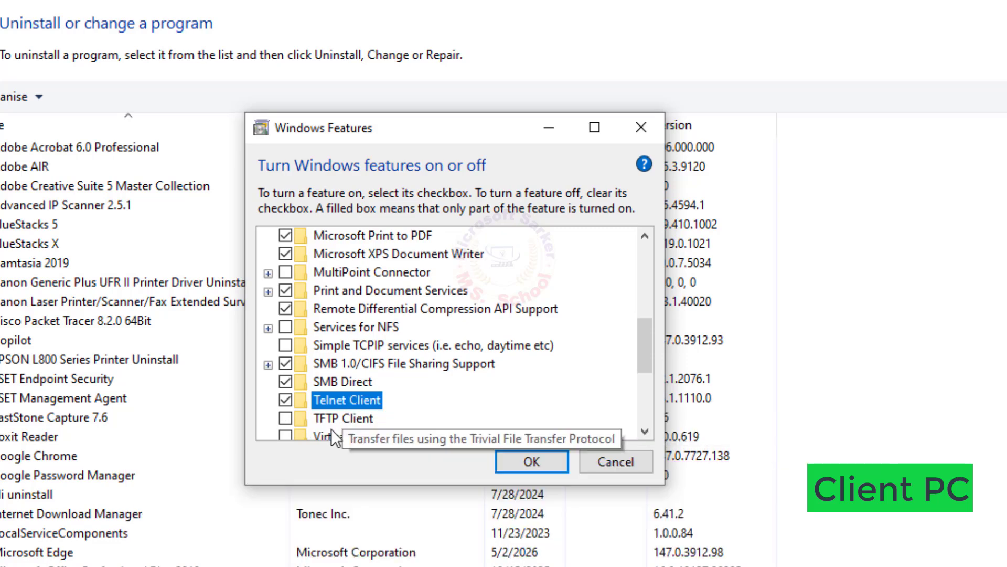
Expand SMB 1.0/CIFS File Sharing Support and make sure it is enabled together with its Automatic Removal, Client and Server components
{"action": "left_click", "coordinate": [269, 364]}
{"action": "left_click", "coordinate": [285, 363]}
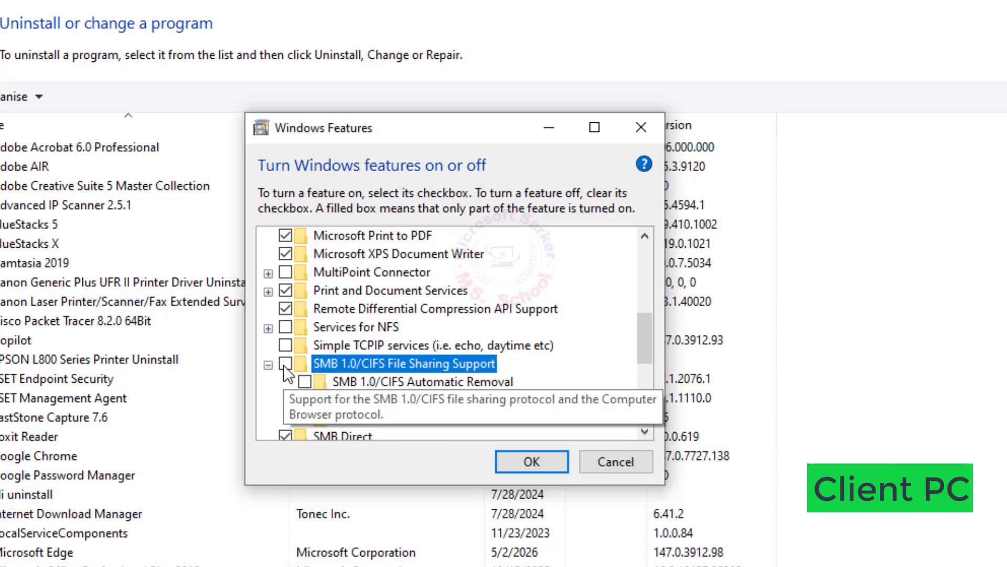
{"action": "left_click", "coordinate": [285, 363]}
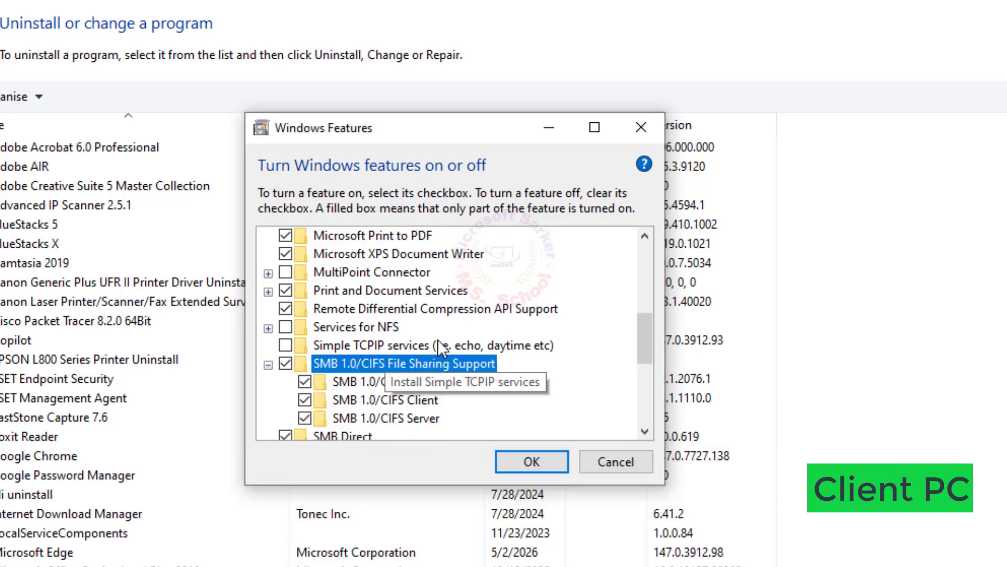
Apply the selected Windows features on the client PC and dismiss the completion window
{"action": "left_click", "coordinate": [524, 460]}
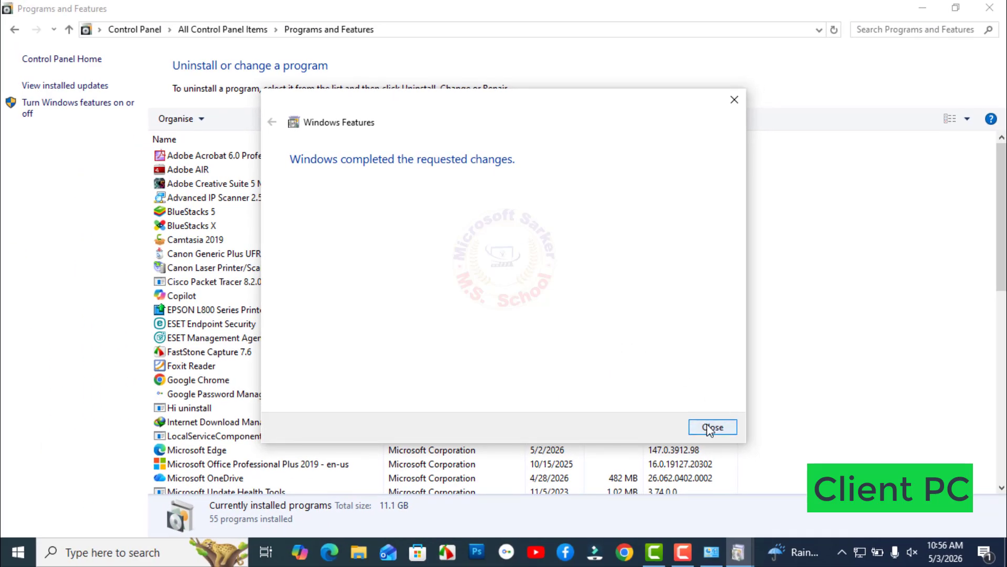
{"action": "left_click", "coordinate": [711, 429]}
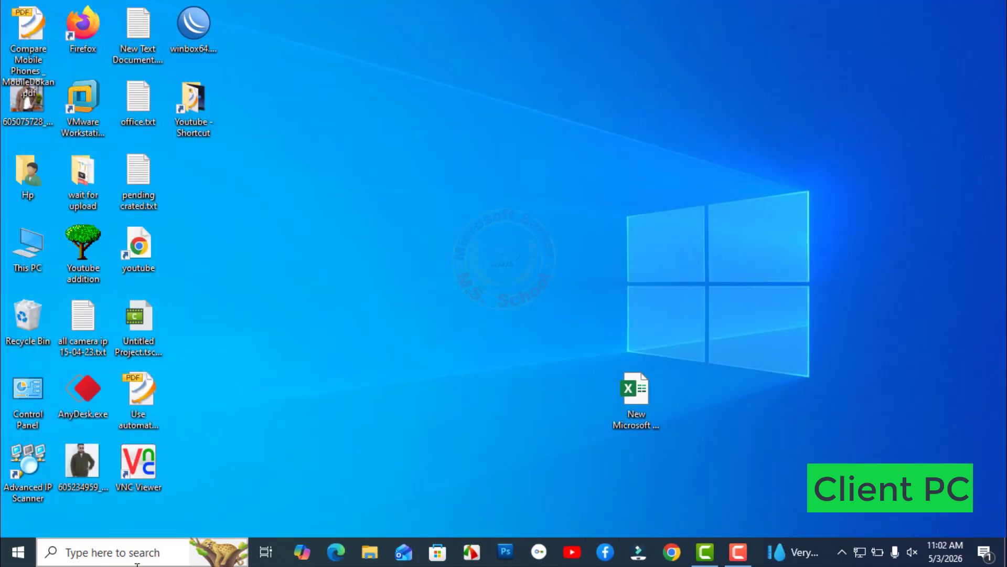
Open Windows Security's firewall and network protection, check the Domain network firewall setting, and close the window
{"action": "left_click", "coordinate": [104, 554]}
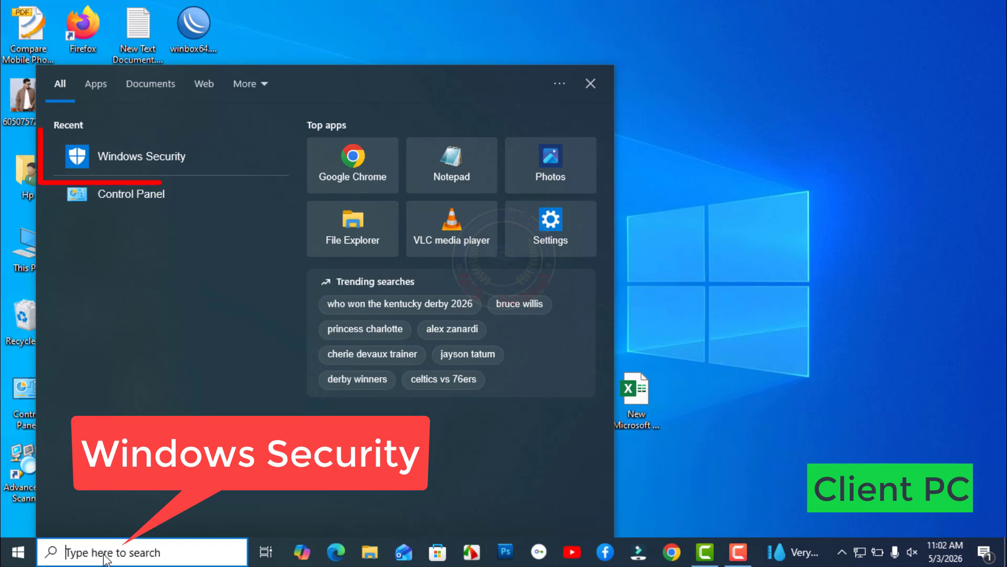
{"action": "type", "text": "windows"}
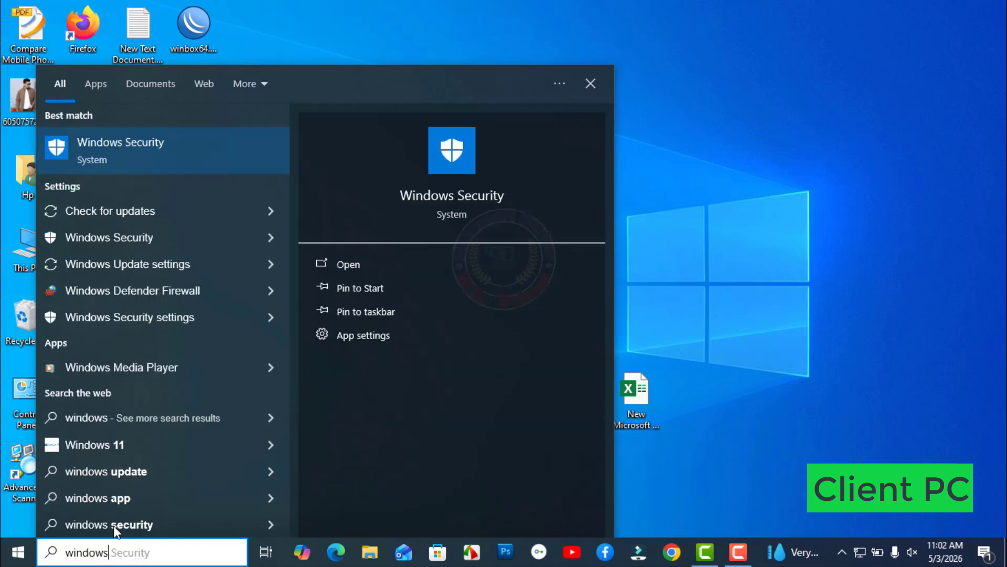
{"action": "right_click", "coordinate": [122, 151]}
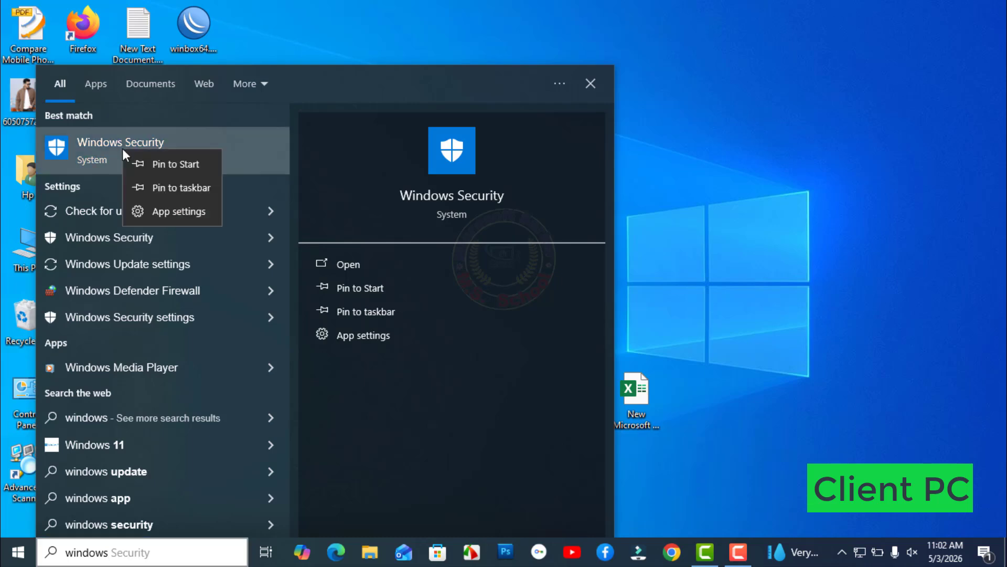
{"action": "left_click", "coordinate": [91, 149]}
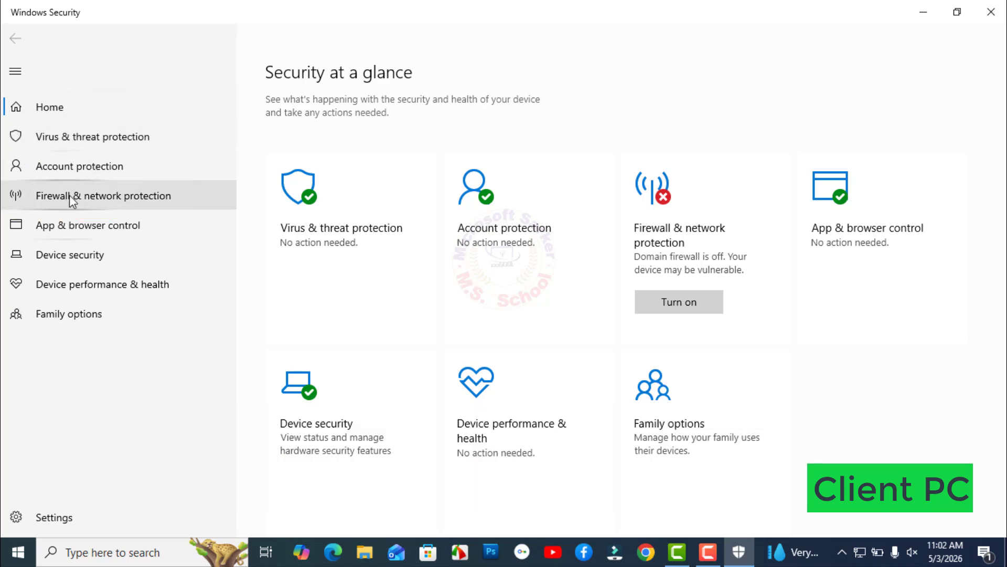
{"action": "left_click", "coordinate": [75, 193]}
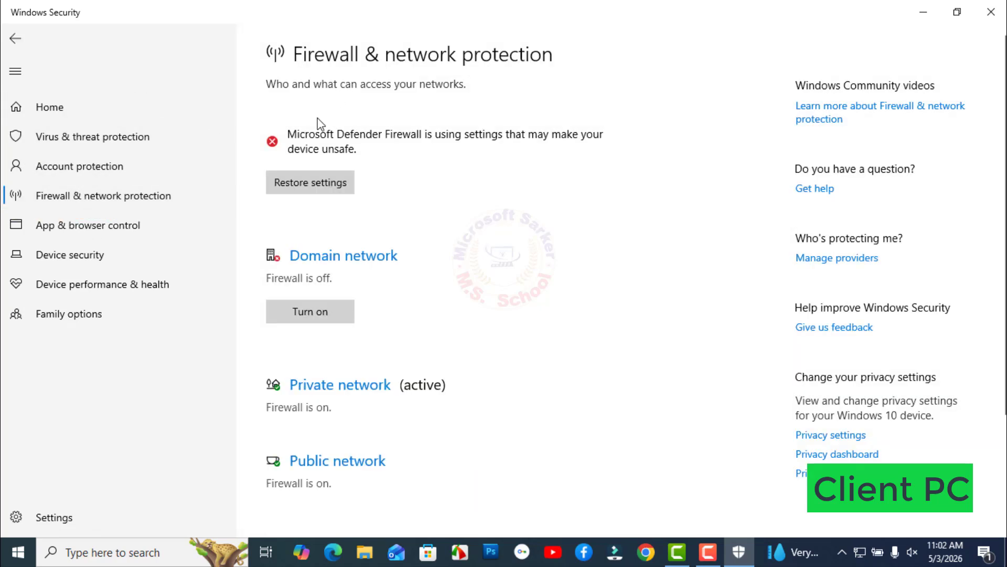
{"action": "left_click", "coordinate": [325, 255]}
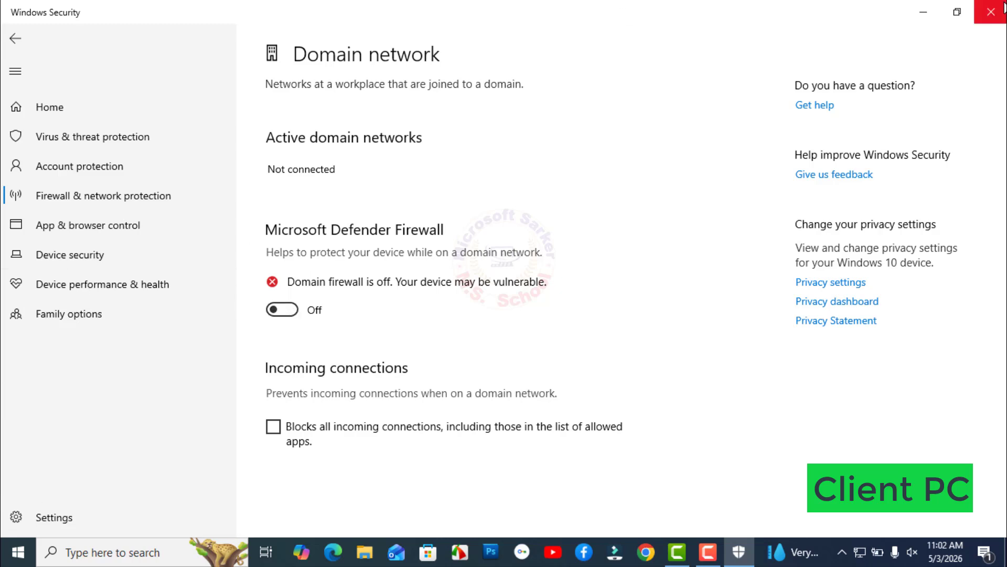
{"action": "left_click", "coordinate": [991, 12]}
Find and open the Services console on the client PC
{"action": "left_click", "coordinate": [98, 554]}
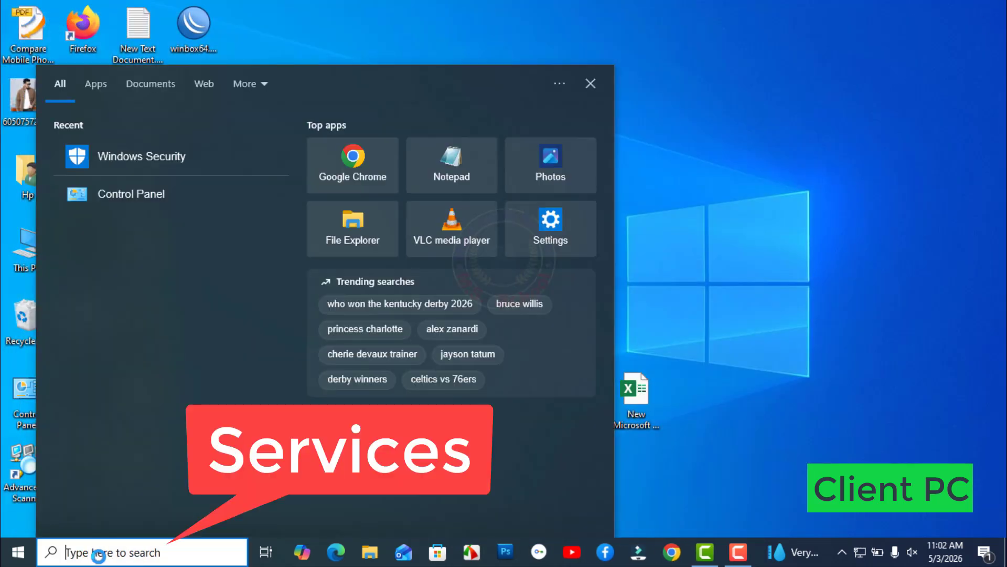
{"action": "type", "text": "se"}
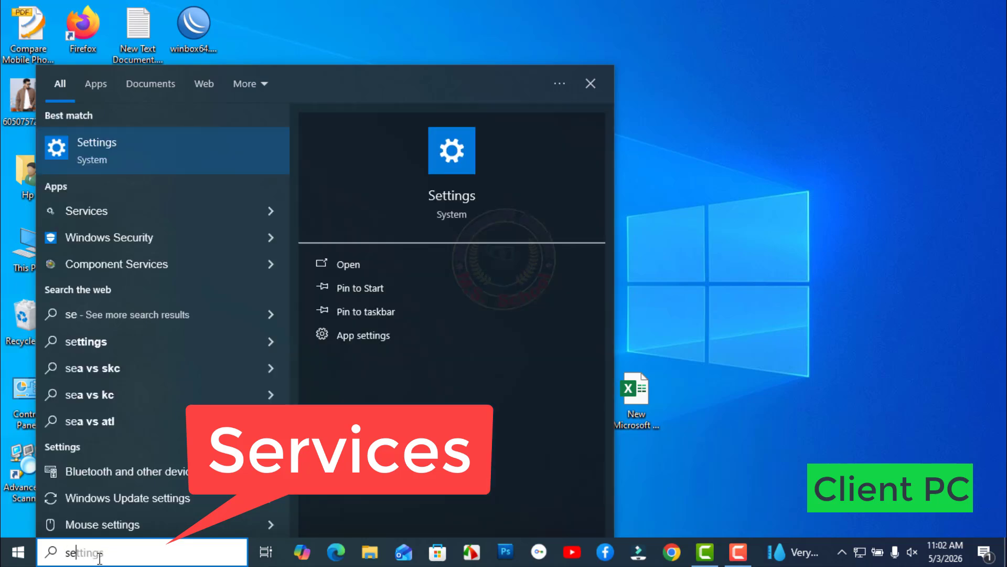
{"action": "type", "text": "rv"}
{"action": "key", "text": "BackSpace"}
{"action": "type", "text": "r"}
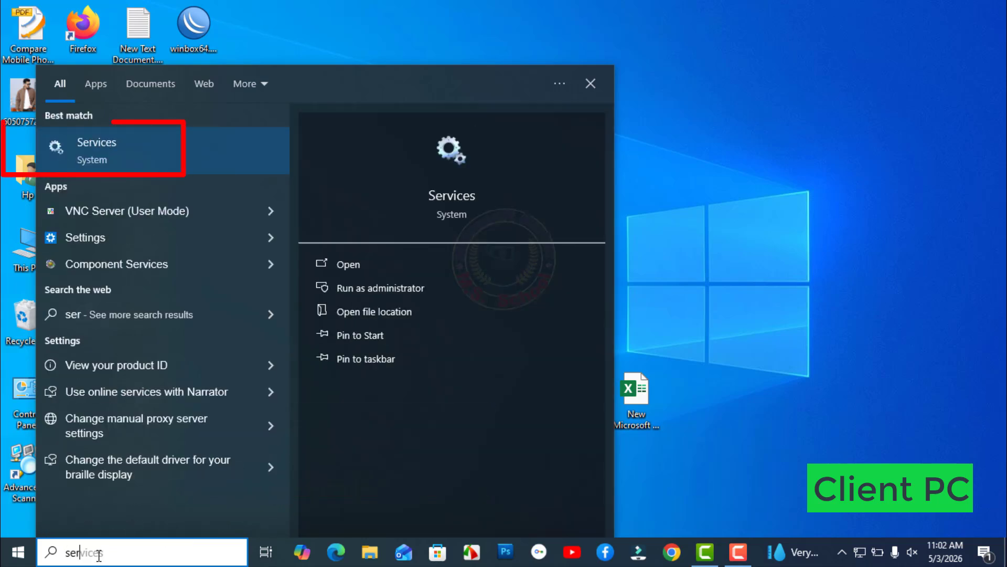
{"action": "type", "text": "v"}
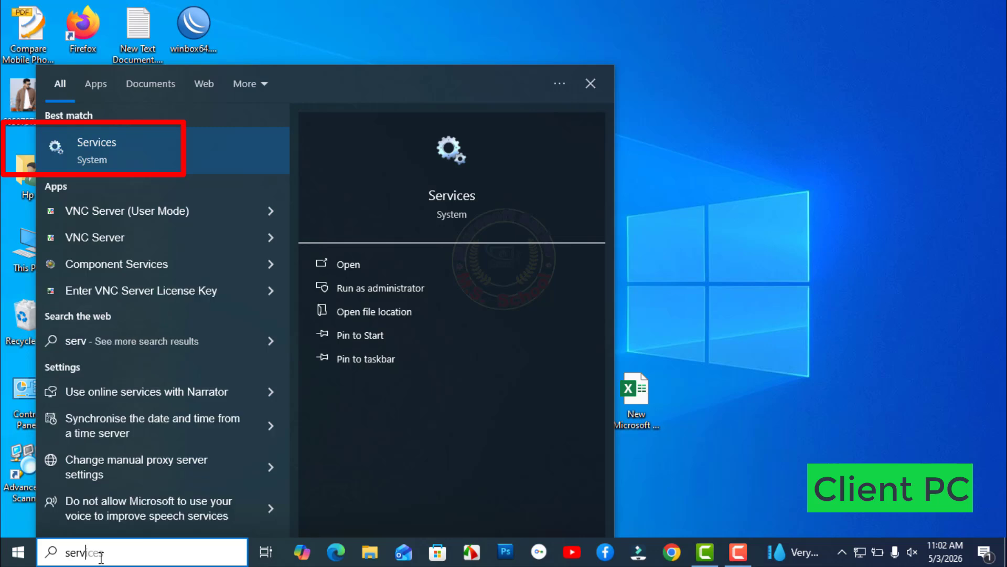
{"action": "left_click", "coordinate": [100, 140]}
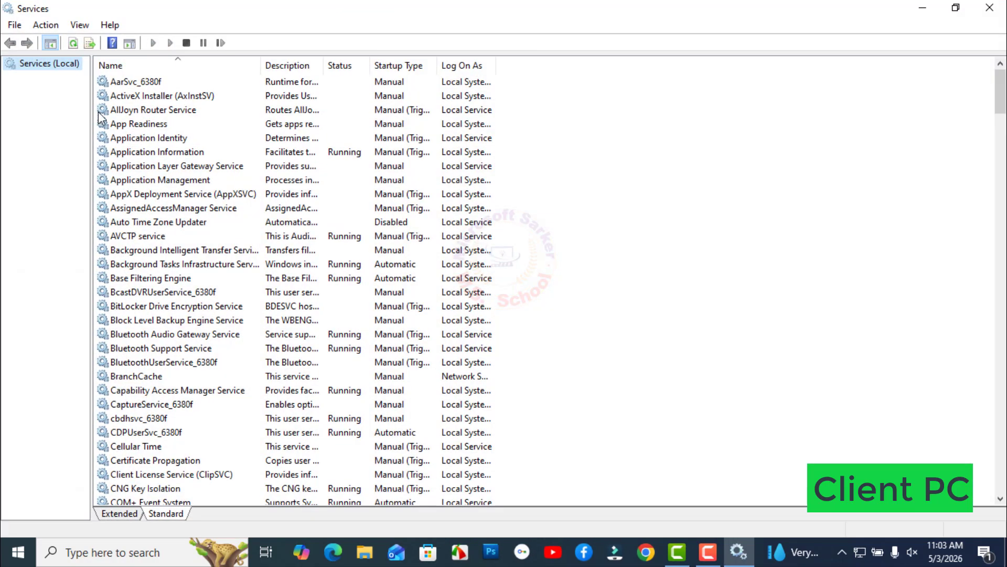
Restart the Print Spooler service, agreeing to restart its dependent LPD Service as well
{"action": "left_click", "coordinate": [142, 197]}
{"action": "scroll", "coordinate": [157, 263], "scroll_direction": "down", "scroll_amount": 20}
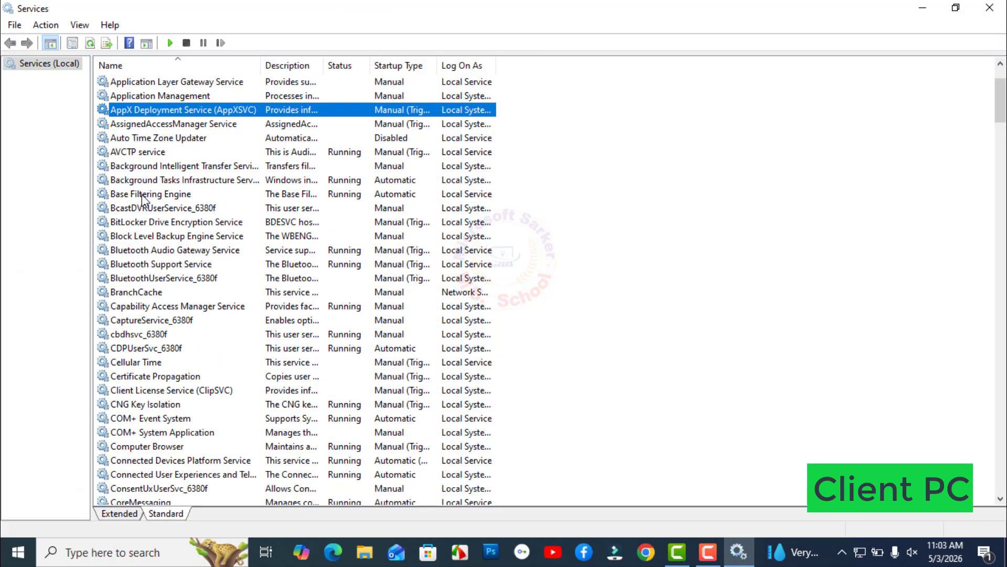
{"action": "left_click", "coordinate": [153, 417]}
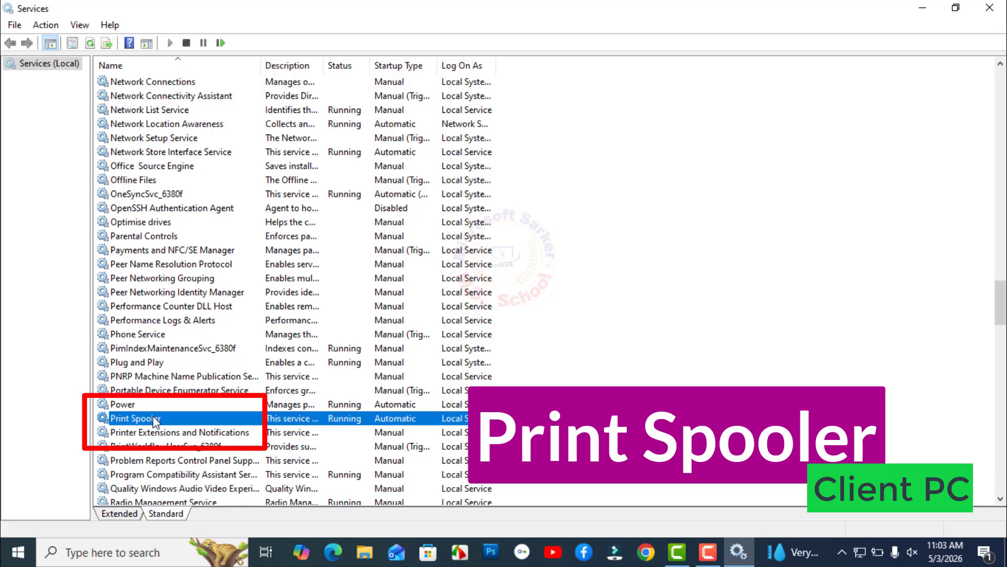
{"action": "right_click", "coordinate": [153, 417]}
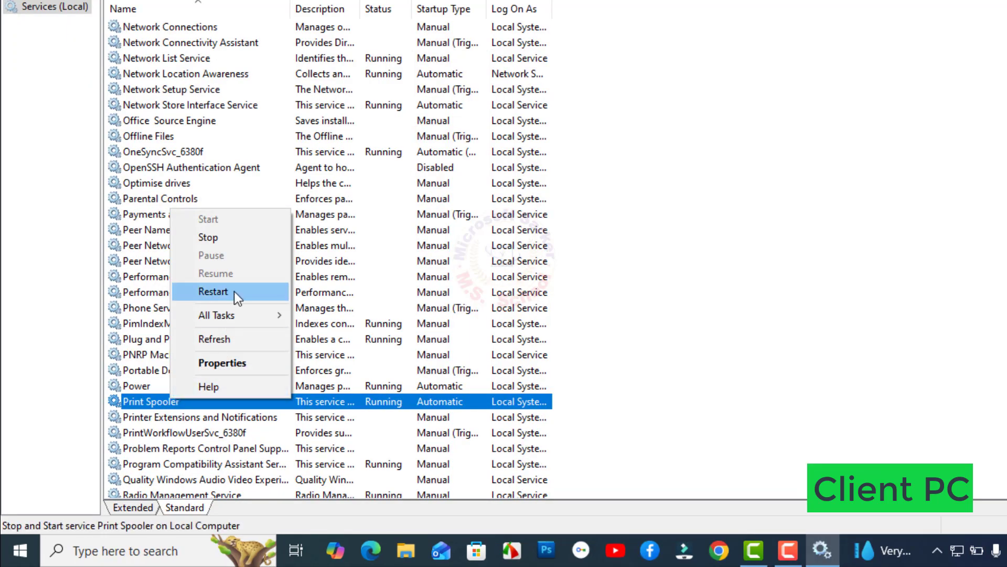
{"action": "left_click", "coordinate": [234, 291]}
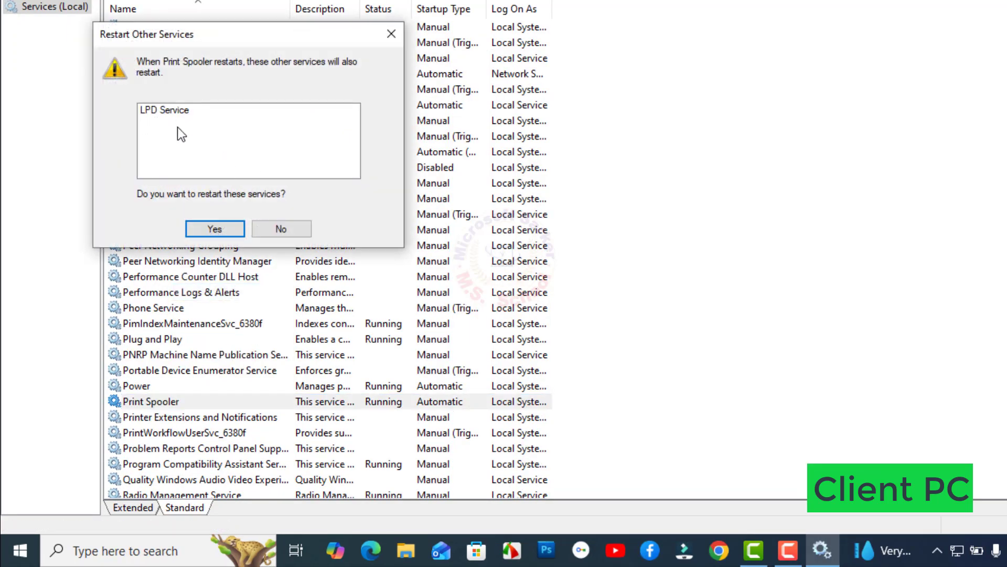
{"action": "left_click", "coordinate": [223, 230]}
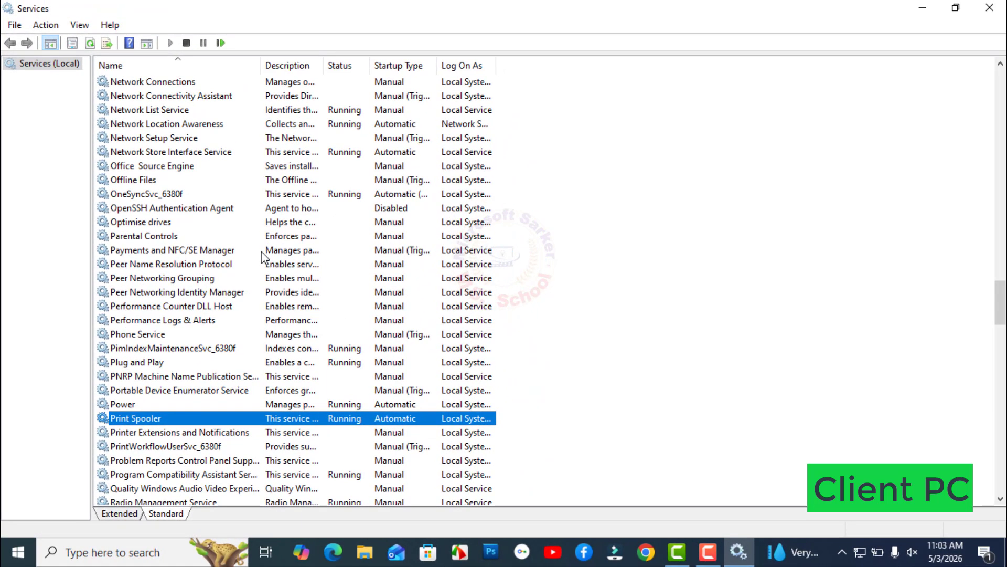
Restart the Server service on the client PC and close the Services console
{"action": "scroll", "coordinate": [155, 413], "scroll_direction": "down", "scroll_amount": 8}
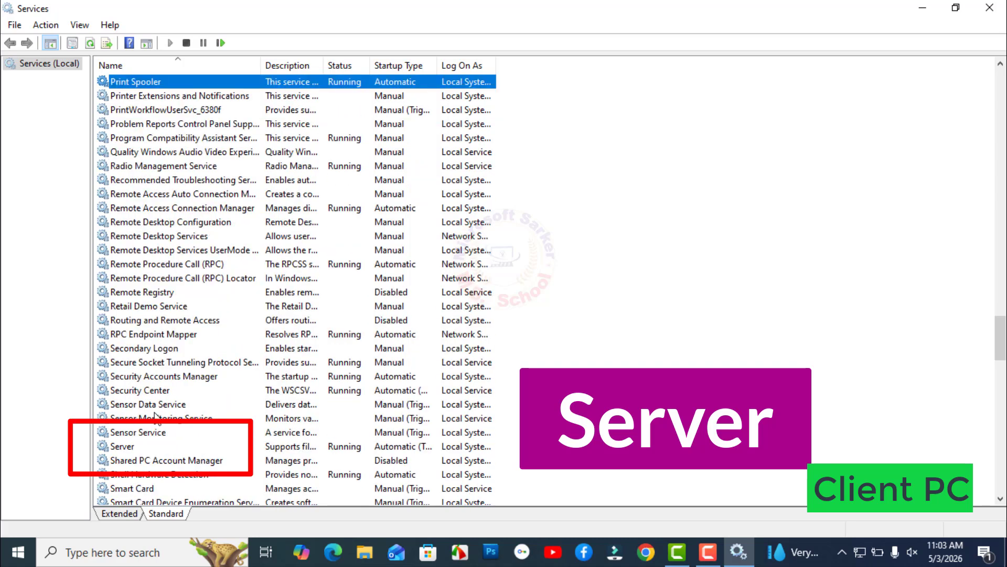
{"action": "right_click", "coordinate": [125, 447]}
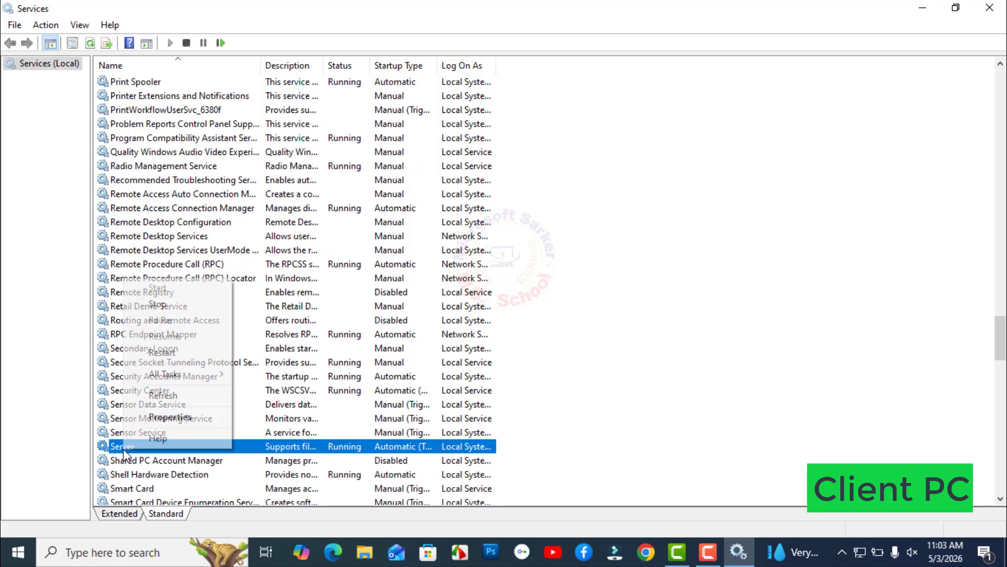
{"action": "left_click", "coordinate": [185, 354]}
{"action": "left_click", "coordinate": [188, 261]}
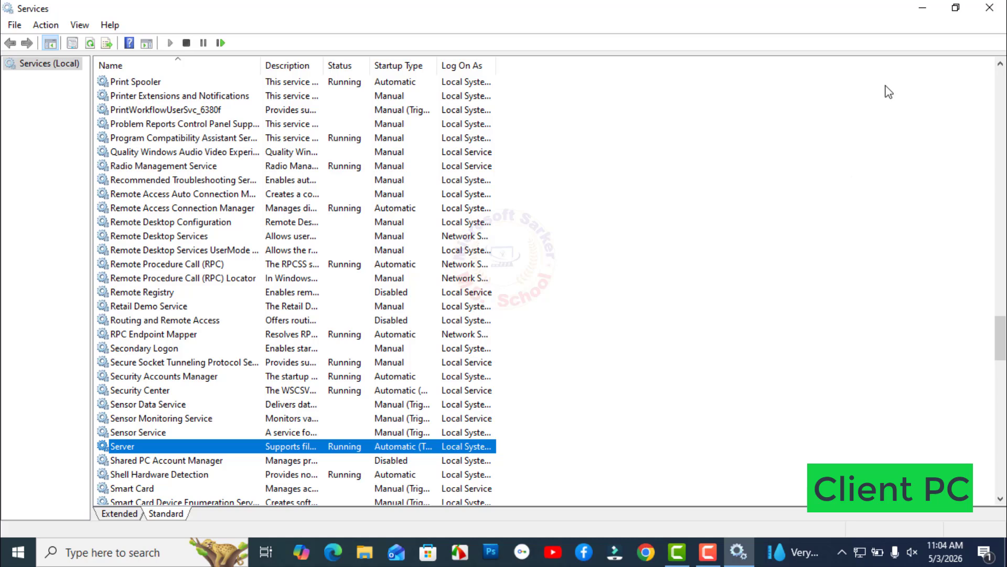
{"action": "left_click", "coordinate": [990, 7]}
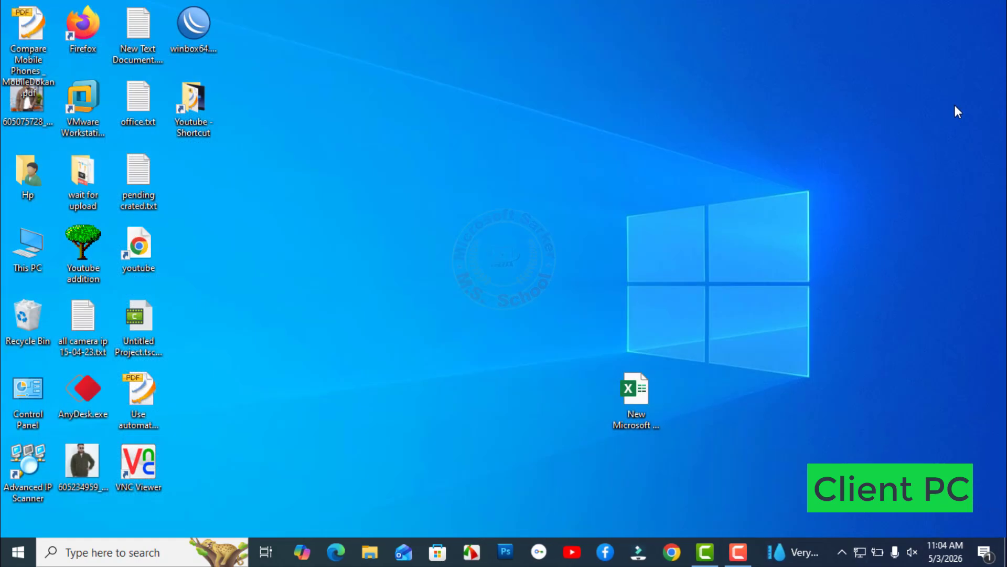
Bring up the client PC's power options
{"action": "left_click", "coordinate": [7, 560]}
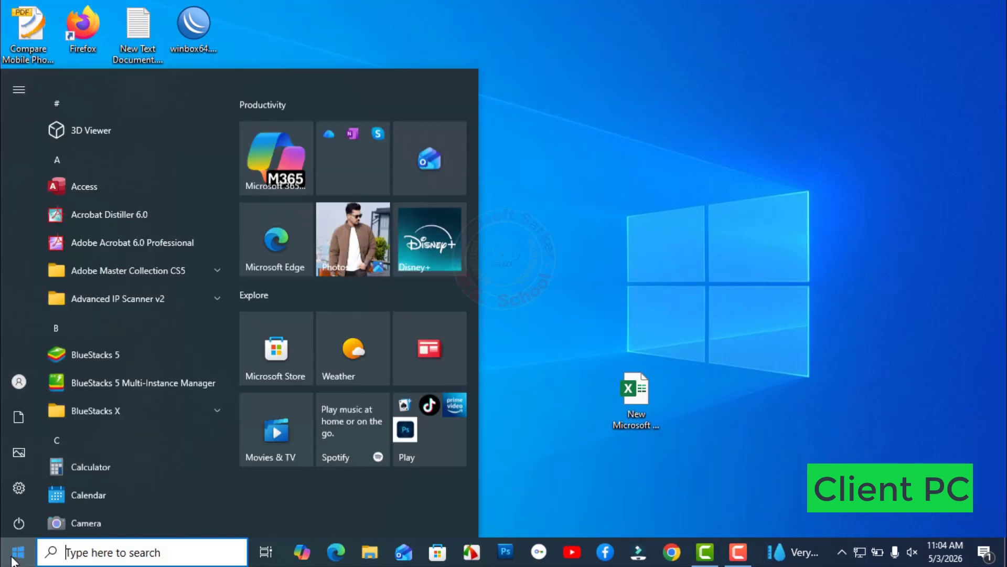
{"action": "left_click", "coordinate": [21, 525]}
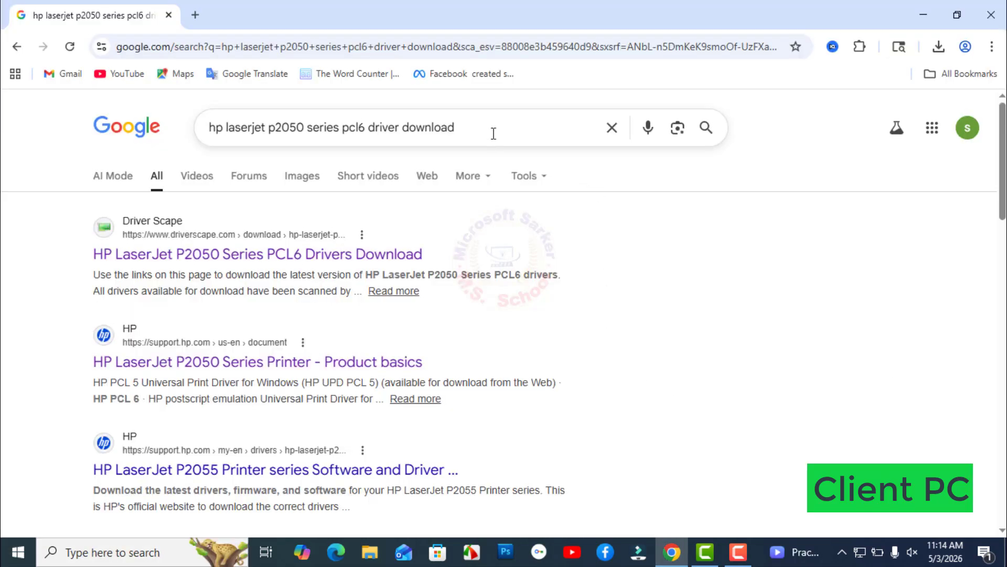
Open the Driver Scape result for HP LaserJet P2050 Series PCL6 drivers in a new tab and review the first driver's supported operating systems
{"action": "left_click", "coordinate": [493, 133]}
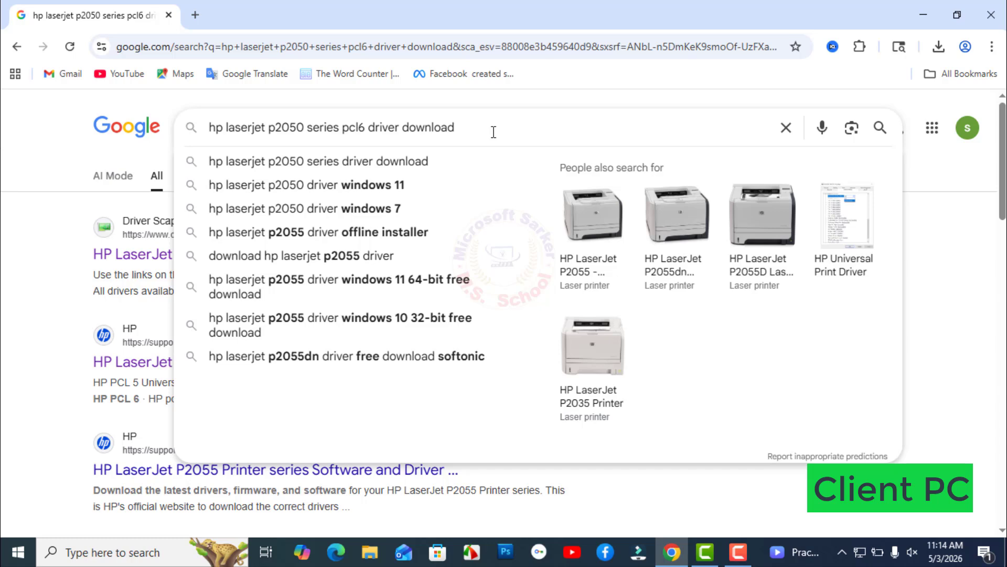
{"action": "left_click", "coordinate": [42, 265]}
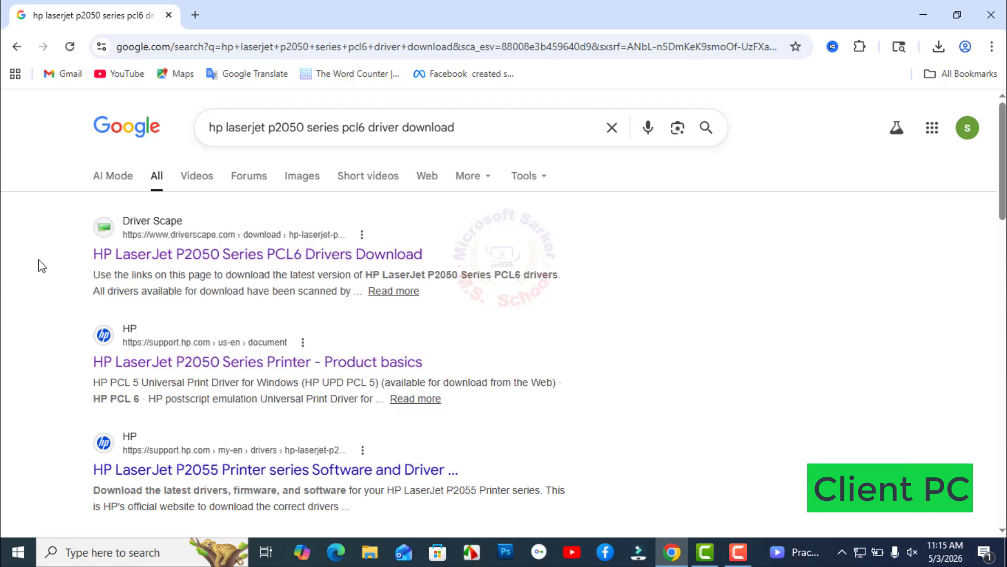
{"action": "right_click", "coordinate": [237, 263]}
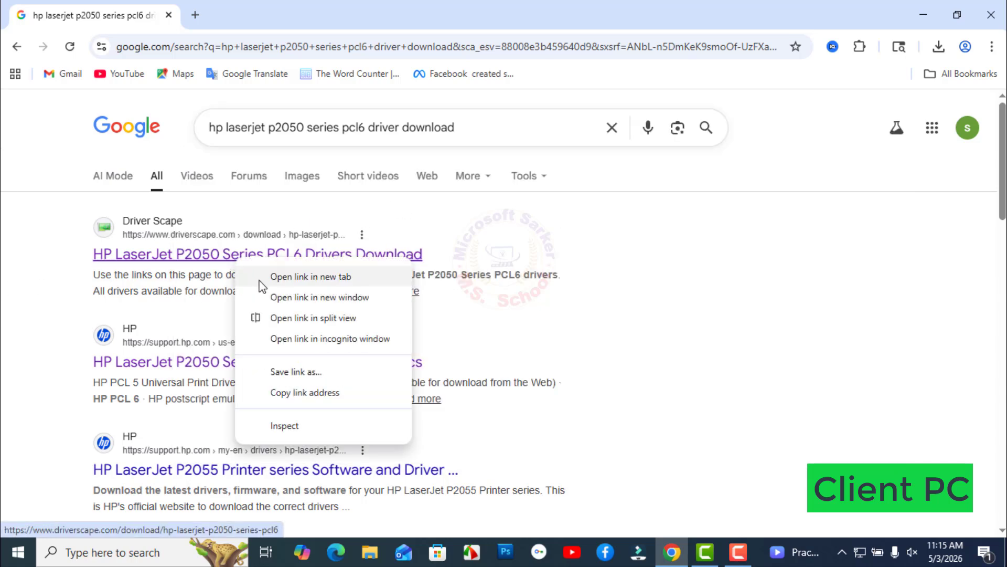
{"action": "left_click", "coordinate": [310, 277]}
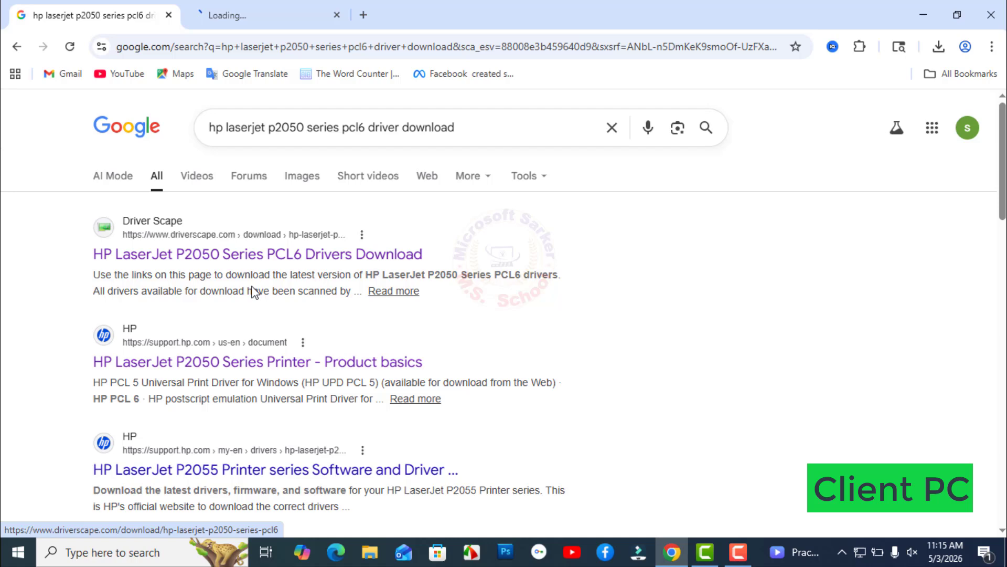
{"action": "left_click", "coordinate": [240, 15]}
{"action": "scroll", "coordinate": [406, 169], "scroll_direction": "down", "scroll_amount": 2}
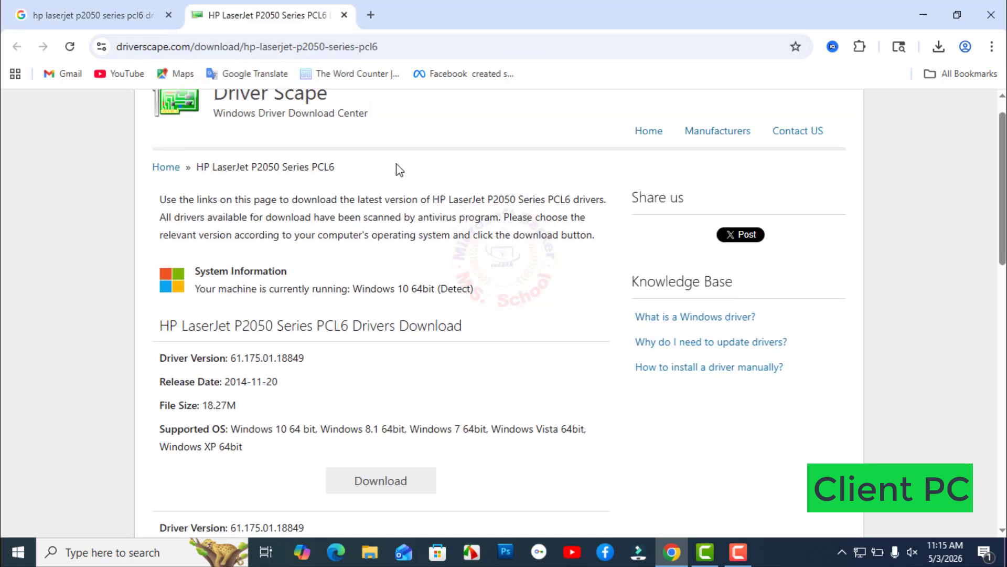
{"action": "left_click_drag", "start_coordinate": [196, 226], "coordinate": [294, 210]}
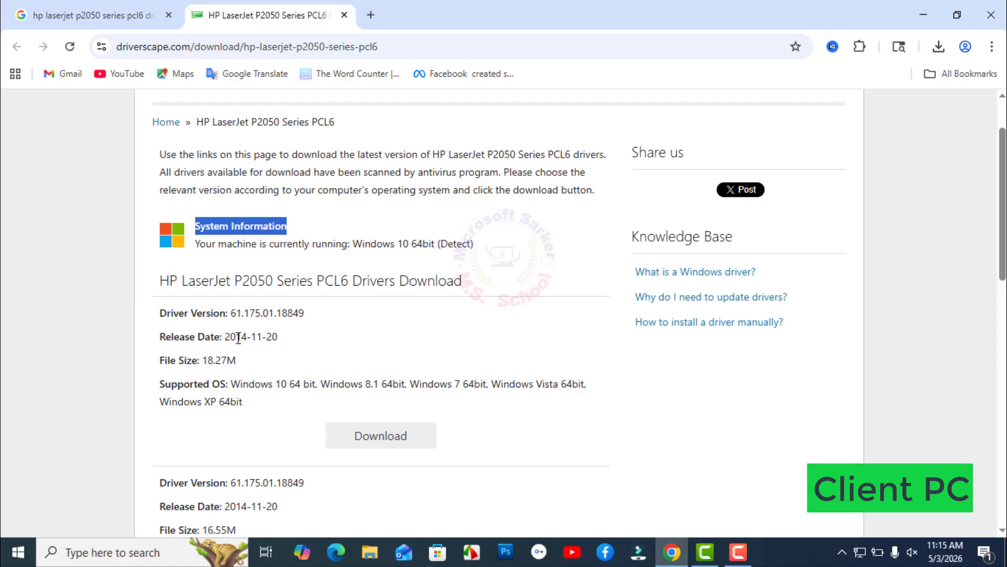
{"action": "scroll", "coordinate": [207, 305], "scroll_direction": "down", "scroll_amount": 2}
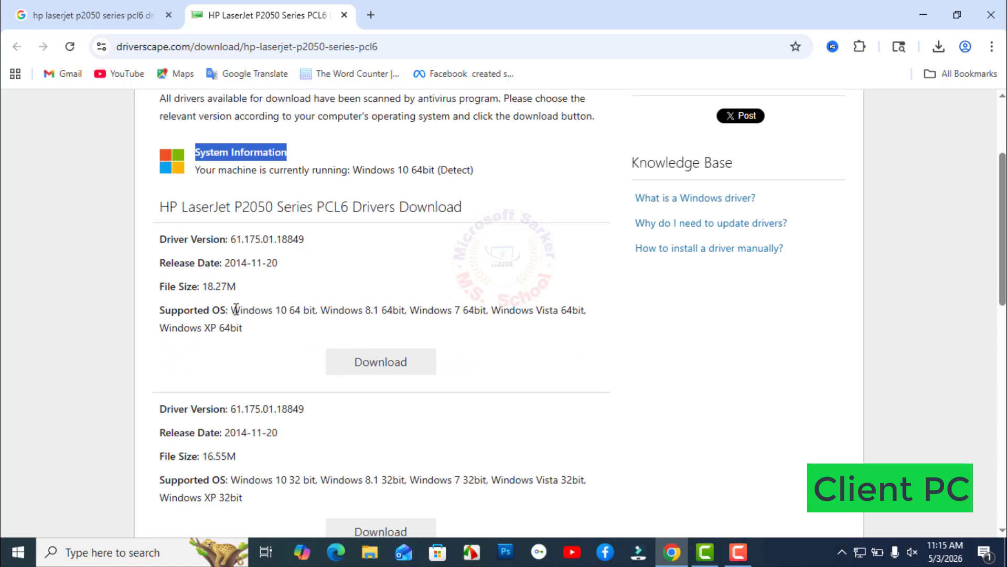
{"action": "left_click_drag", "start_coordinate": [236, 310], "coordinate": [559, 324]}
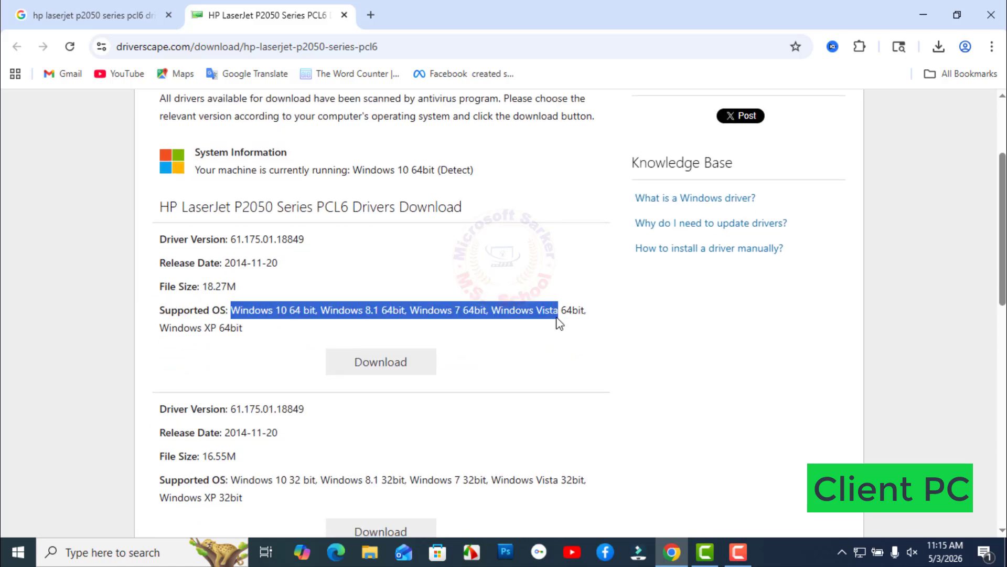
Minimize the browser, open This PC's properties and check the system type in the device specifications
{"action": "left_click", "coordinate": [924, 16]}
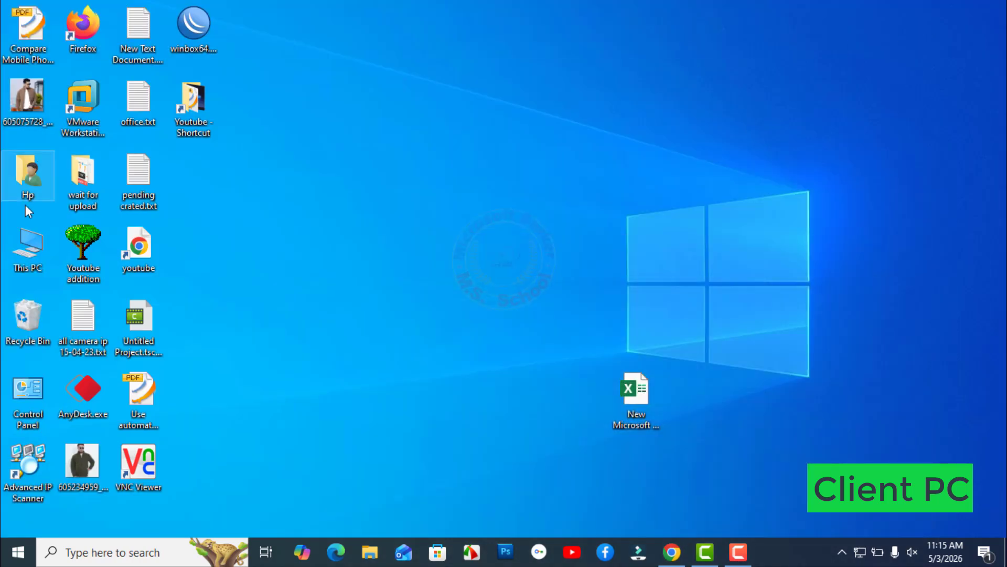
{"action": "right_click", "coordinate": [26, 232]}
{"action": "left_click", "coordinate": [62, 405]}
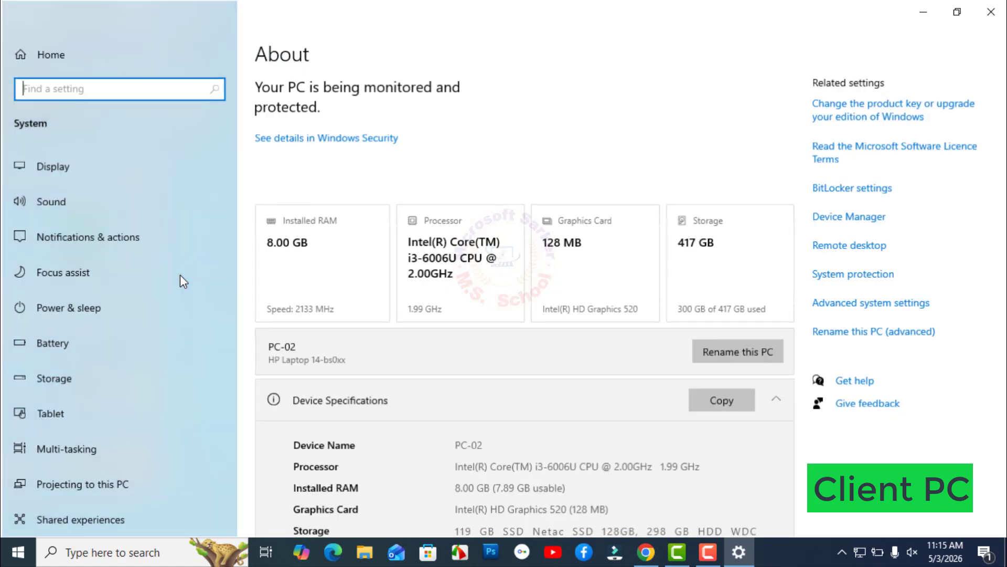
{"action": "scroll", "coordinate": [169, 299], "scroll_direction": "down", "scroll_amount": 4}
{"action": "scroll", "coordinate": [504, 340], "scroll_direction": "down", "scroll_amount": 5}
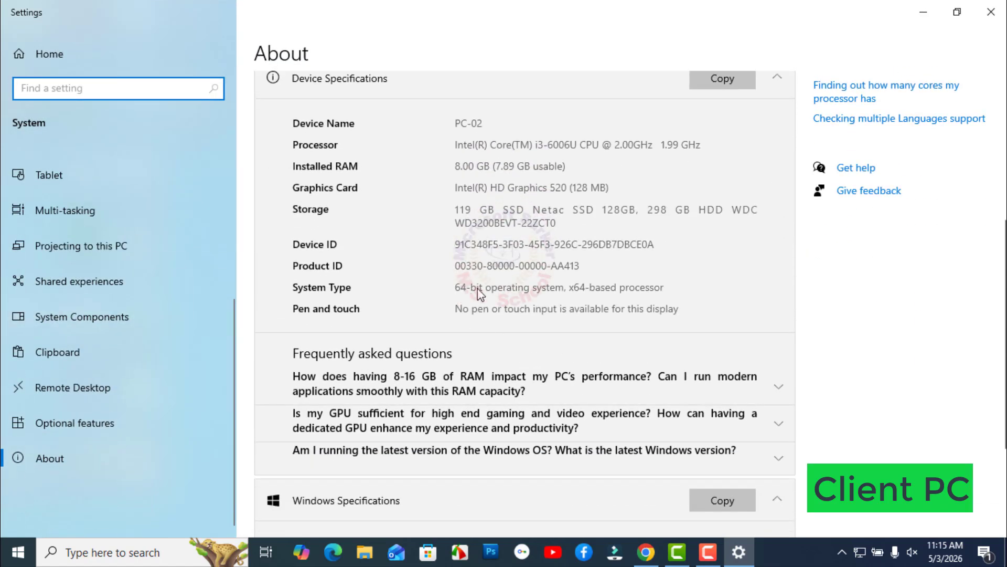
Close Settings, switch back to Chrome, download the Windows 10 64-bit HP LaserJet P2050 Series PCL6 driver and show its archive in the Downloads folder
{"action": "left_click", "coordinate": [991, 11]}
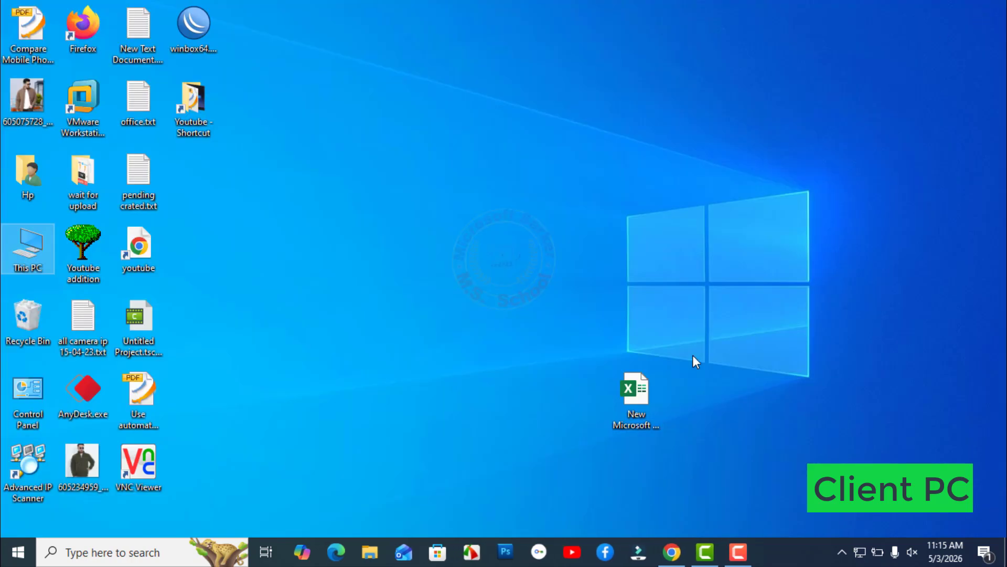
{"action": "left_click", "coordinate": [671, 552]}
{"action": "left_click", "coordinate": [393, 370]}
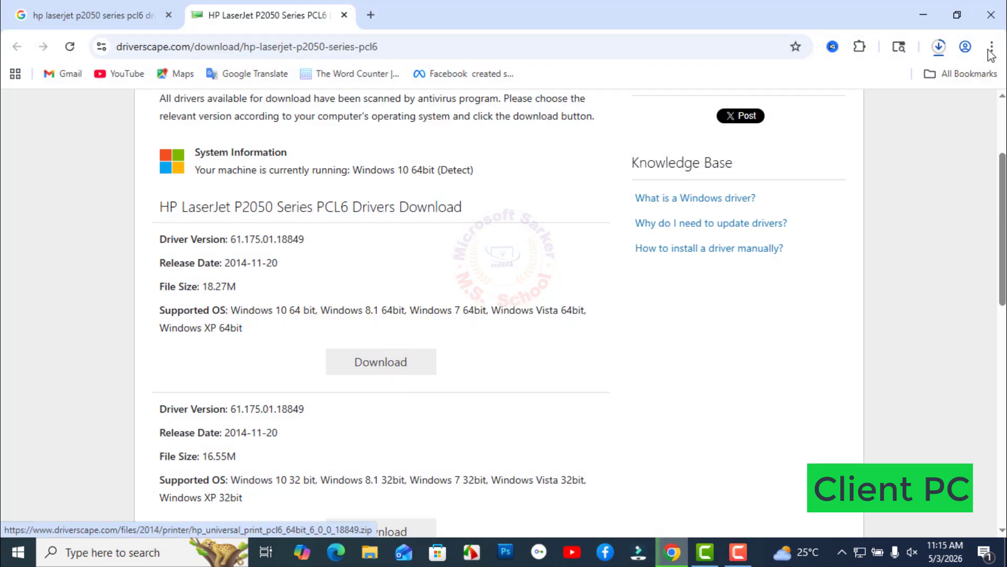
{"action": "left_click", "coordinate": [939, 47]}
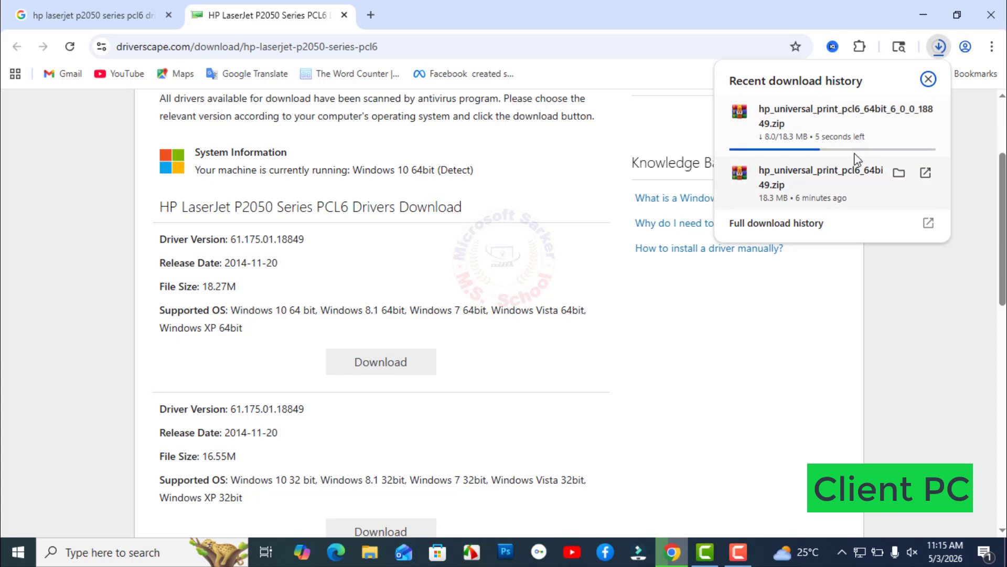
{"action": "left_click", "coordinate": [898, 171]}
Extract the hp_universal_print_pcl6_64bit_6_0_0_18849 archive into its default destination folder and open the extracted folder
{"action": "right_click", "coordinate": [212, 184]}
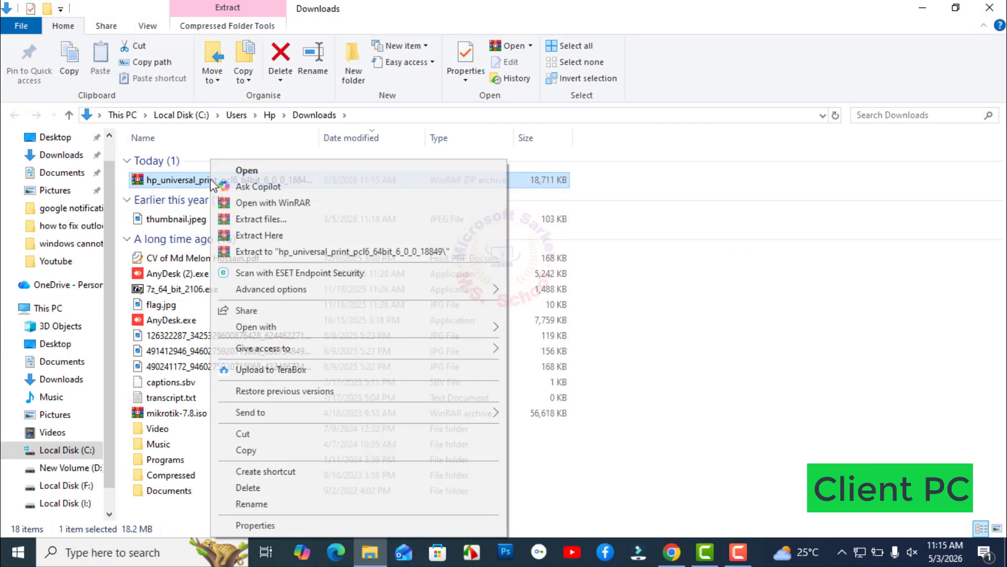
{"action": "left_click", "coordinate": [274, 218]}
{"action": "left_click", "coordinate": [546, 443]}
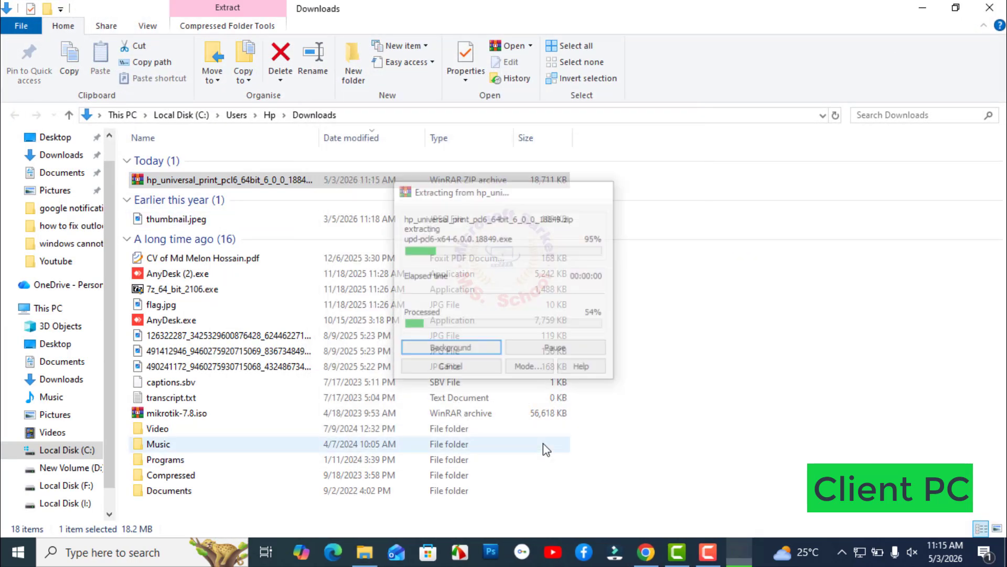
{"action": "double_click", "coordinate": [167, 198]}
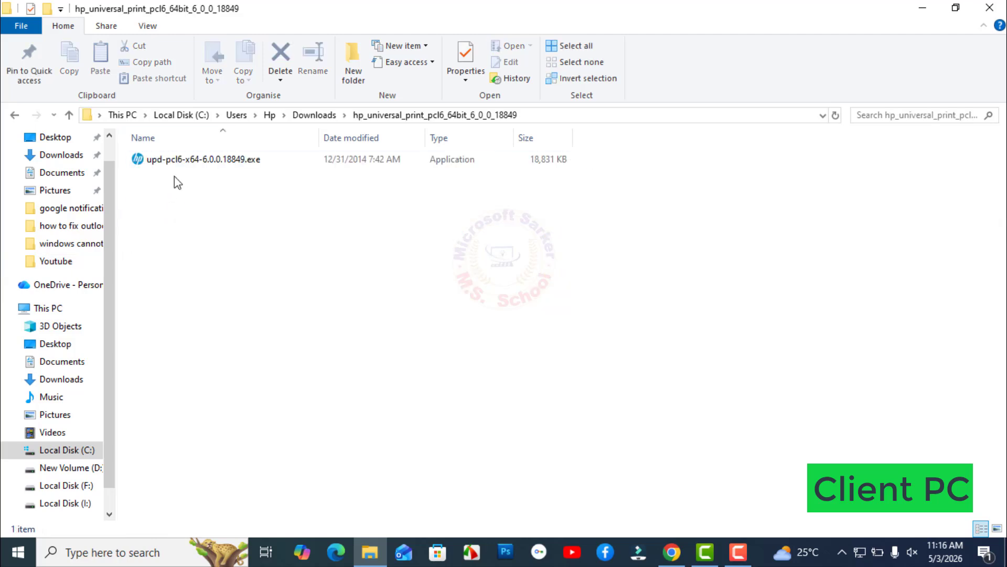
Run upd-pcl6-x64-6.0.0.18849.exe as administrator, dismiss the self-extractor, accept the HP licence agreement and choose Dynamic Mode as the installation mode
{"action": "right_click", "coordinate": [213, 164]}
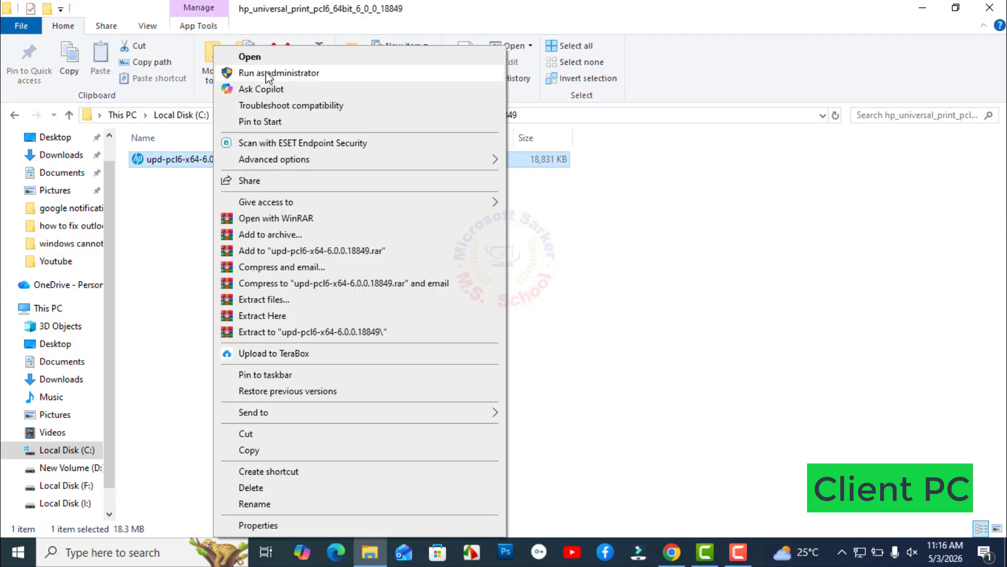
{"action": "left_click", "coordinate": [267, 73]}
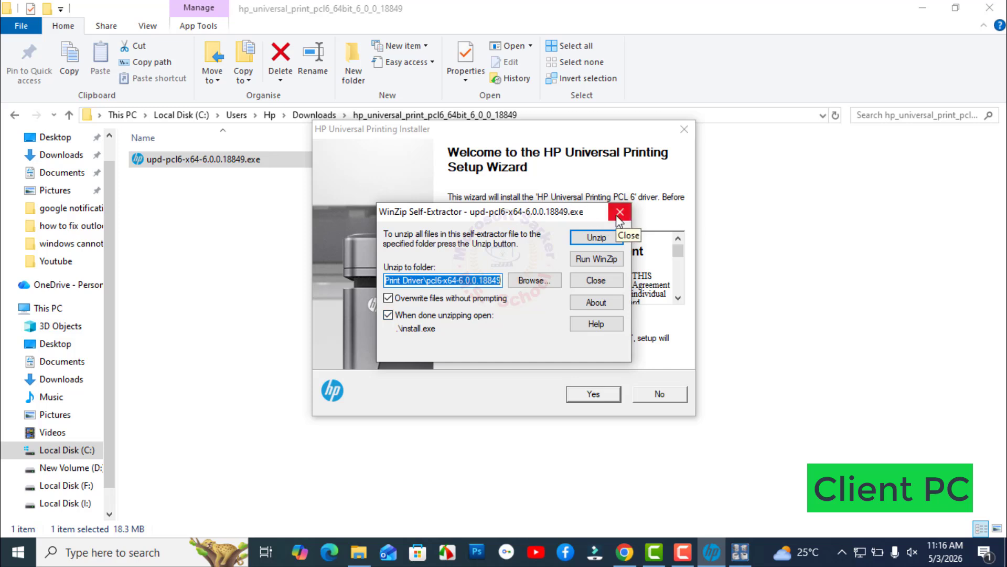
{"action": "left_click", "coordinate": [620, 212]}
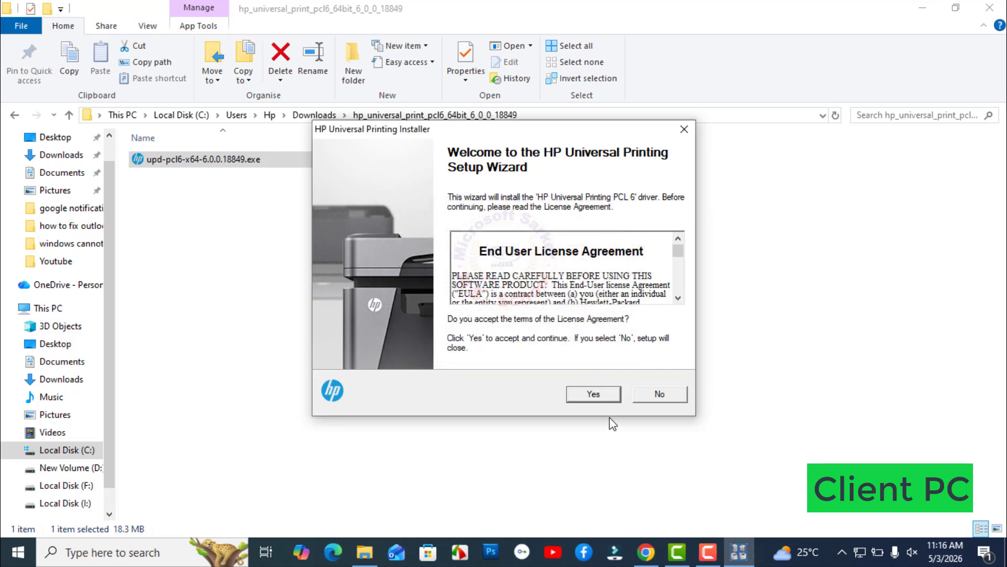
{"action": "left_click", "coordinate": [593, 394]}
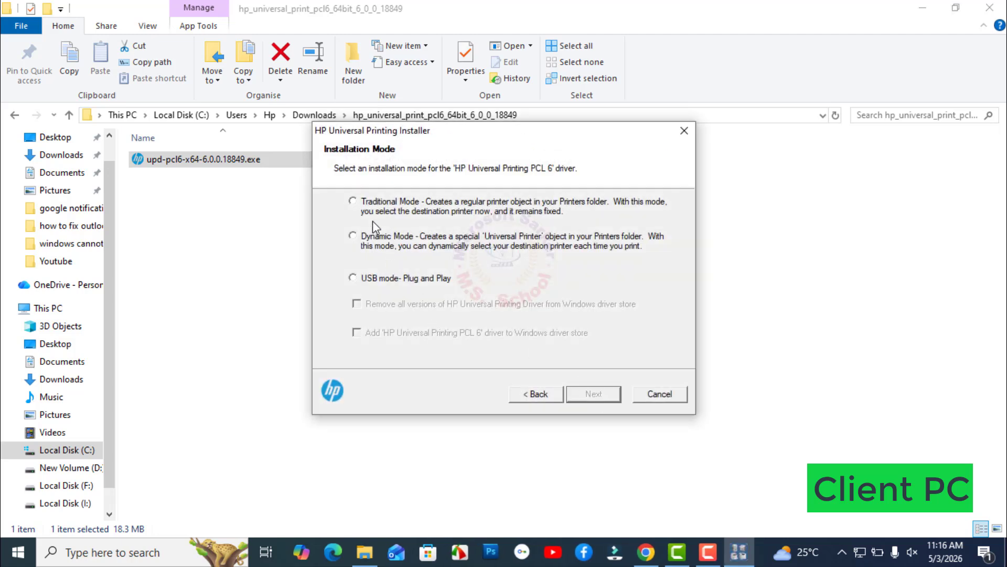
{"action": "left_click", "coordinate": [353, 236]}
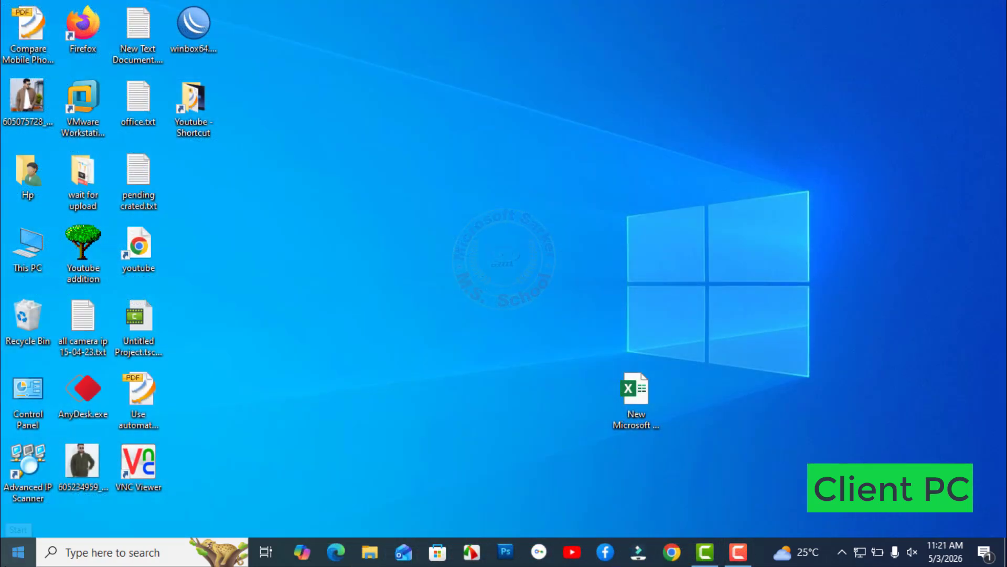
Restart the client PC
{"action": "left_click", "coordinate": [17, 550]}
{"action": "left_click", "coordinate": [17, 521]}
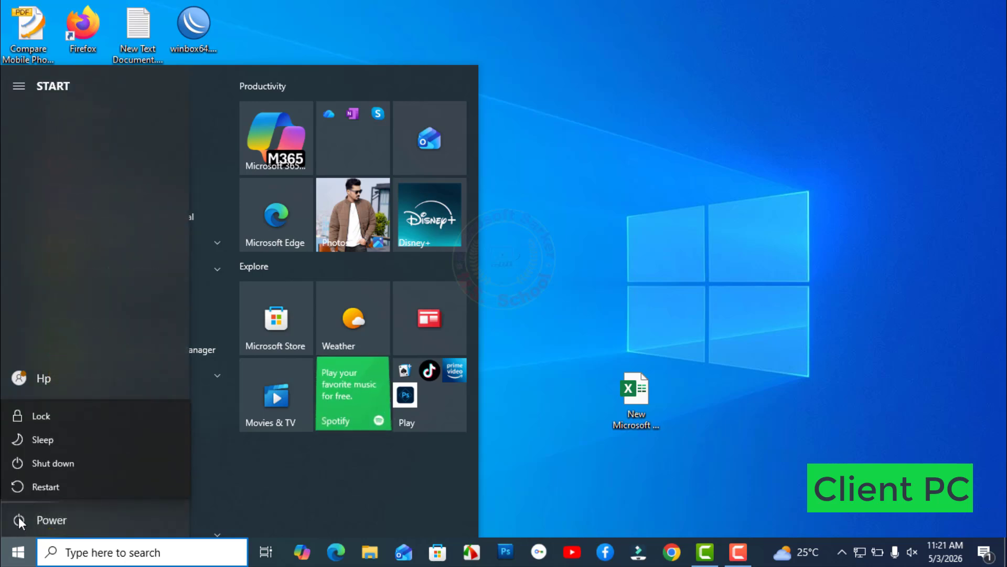
{"action": "left_click", "coordinate": [104, 477]}
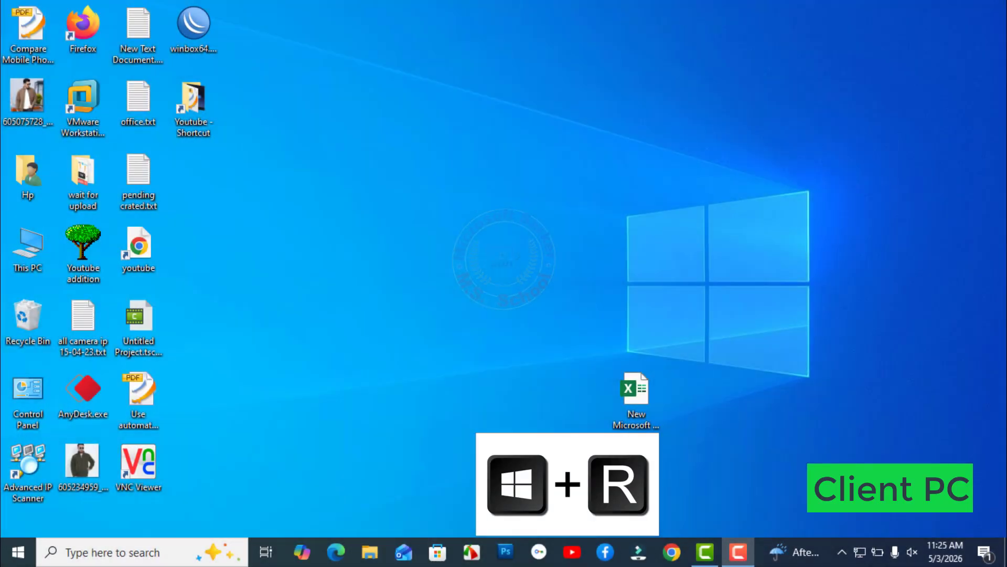
Open the server's network share \\192.168.1.3, connect to its shared HP LaserJet P2050 Series PCL6 printer and close the window
{"action": "key", "text": "super+r"}
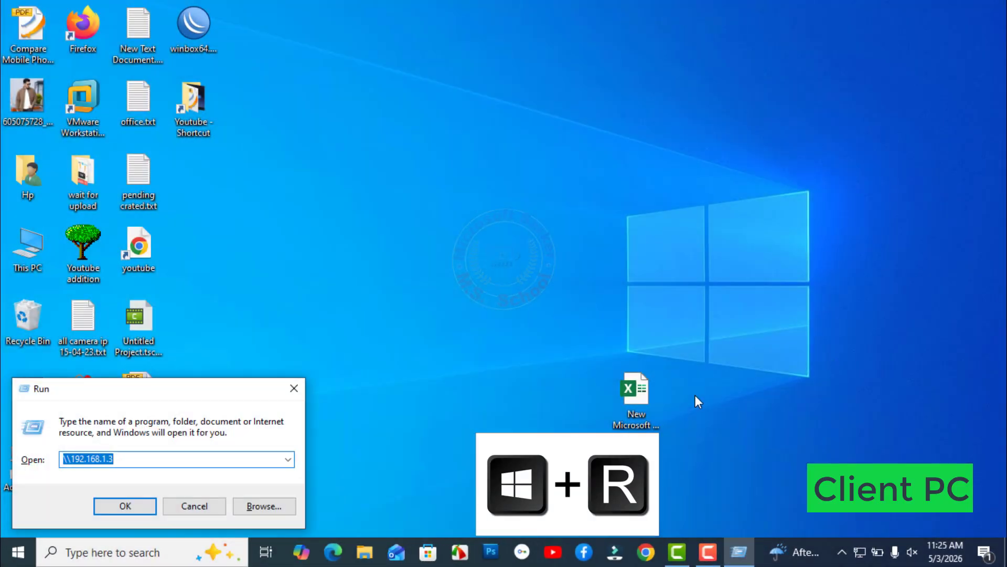
{"action": "left_click", "coordinate": [137, 461]}
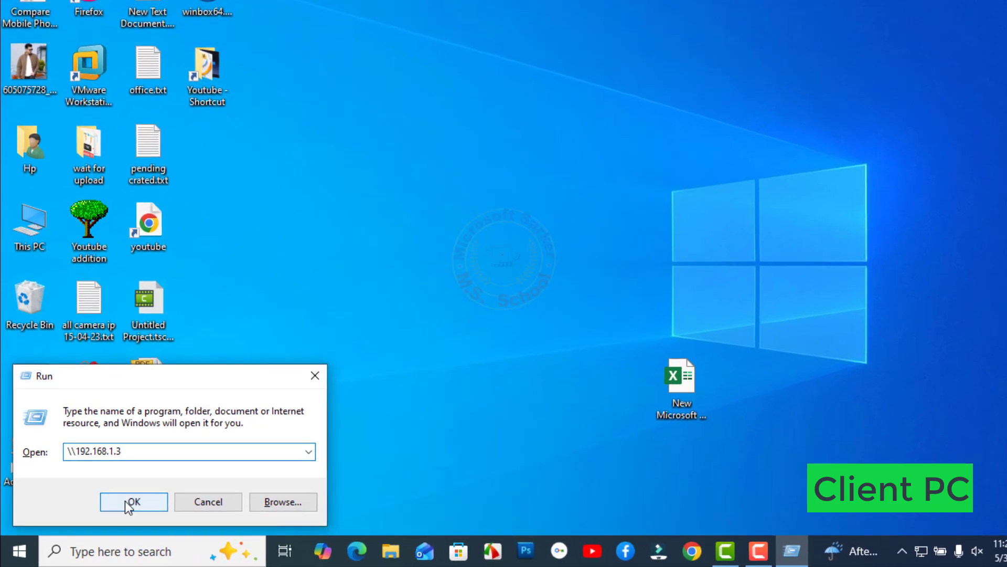
{"action": "left_click", "coordinate": [126, 502]}
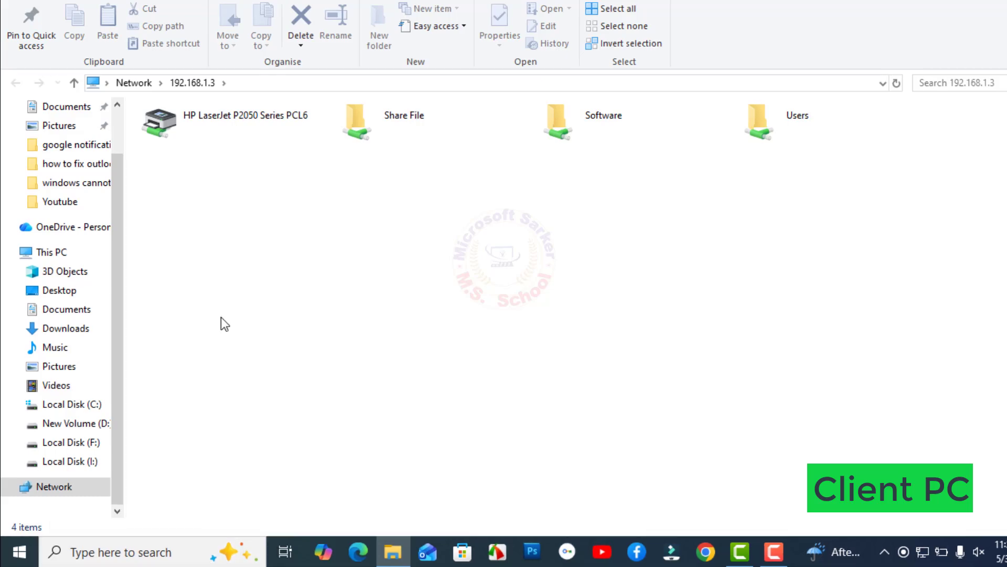
{"action": "right_click", "coordinate": [196, 126]}
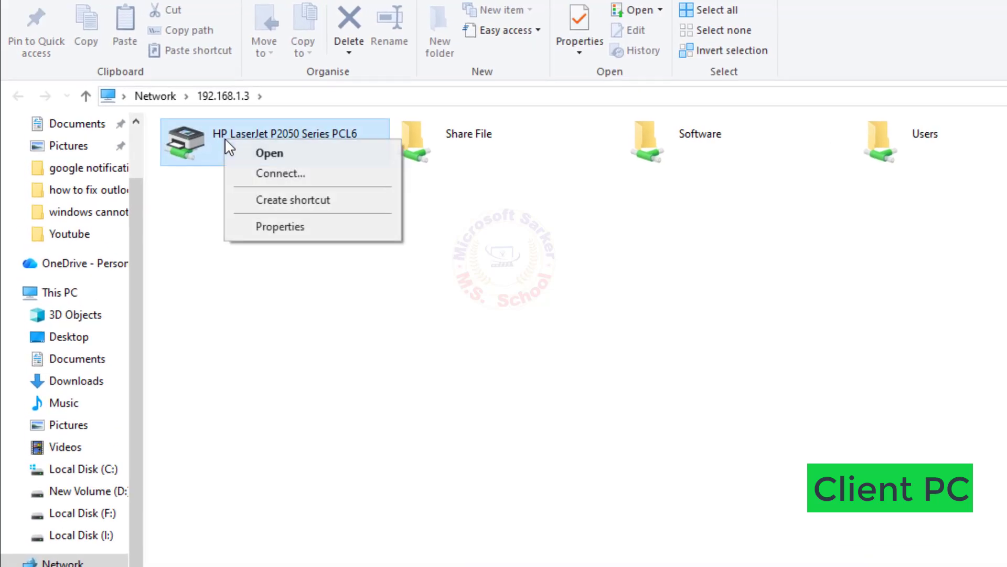
{"action": "left_click", "coordinate": [263, 173]}
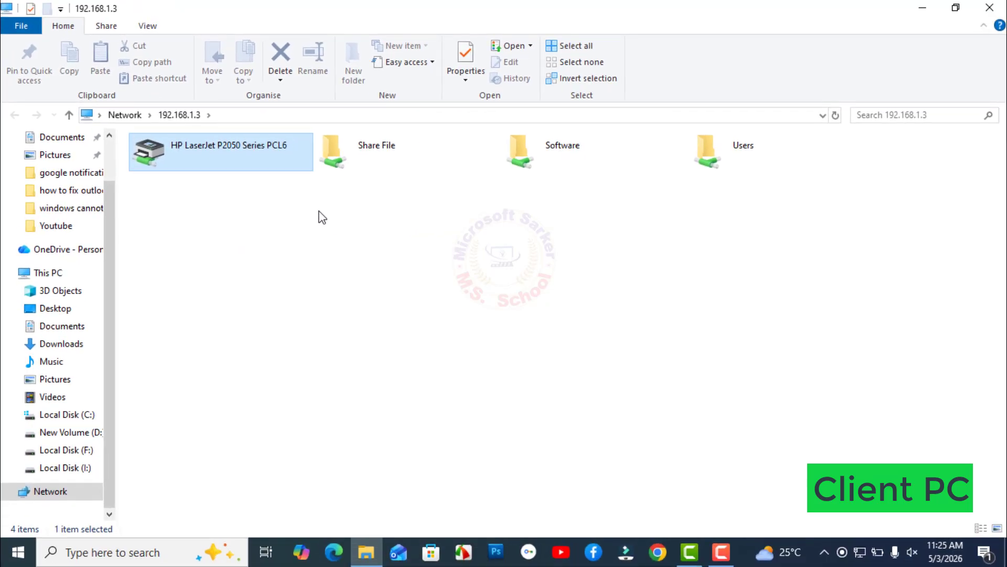
{"action": "left_click", "coordinate": [989, 8]}
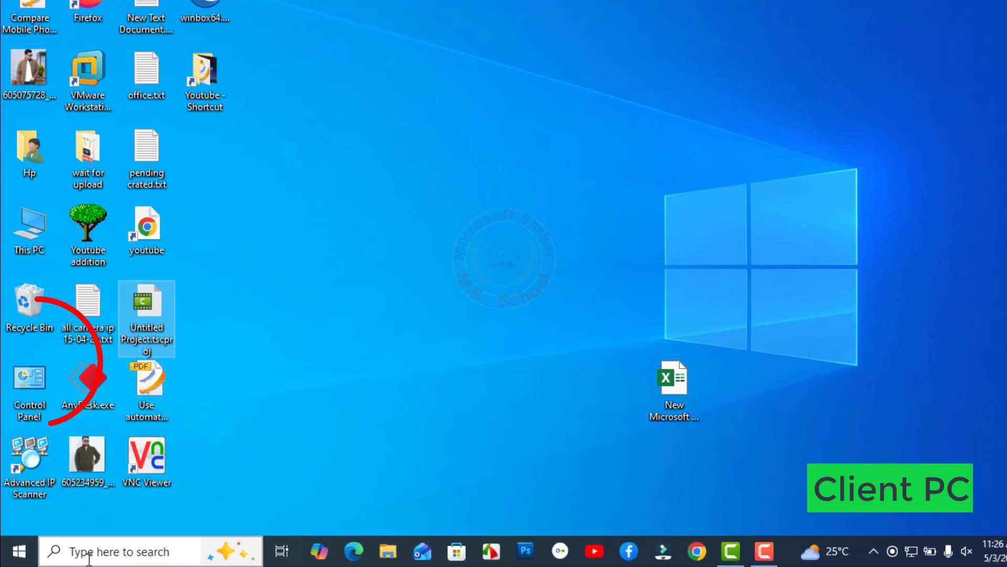
Open Devices and Printers in Control Panel to check for the connected HP LaserJet P2050 Series PCL6 printer
{"action": "left_click", "coordinate": [13, 387]}
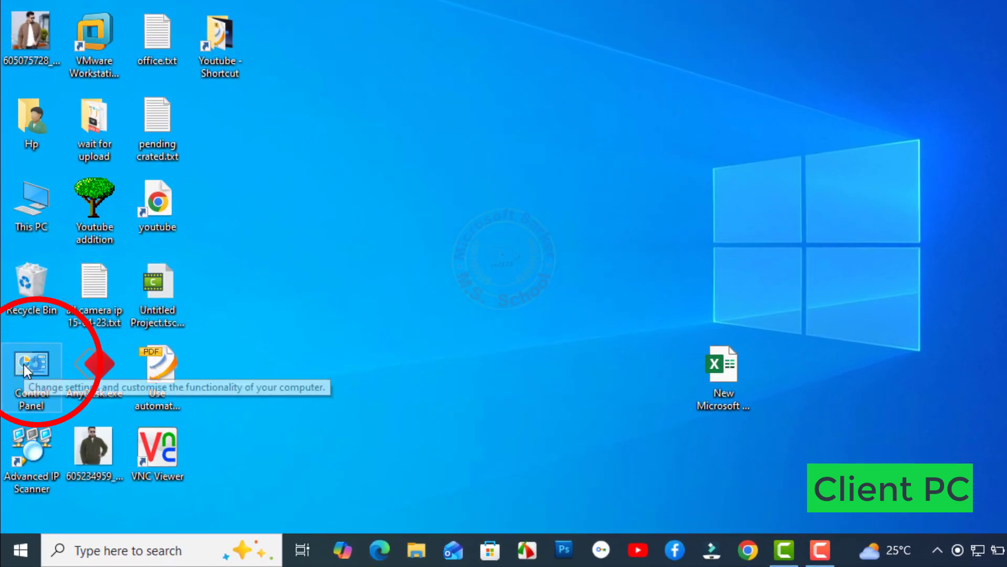
{"action": "double_click", "coordinate": [24, 364]}
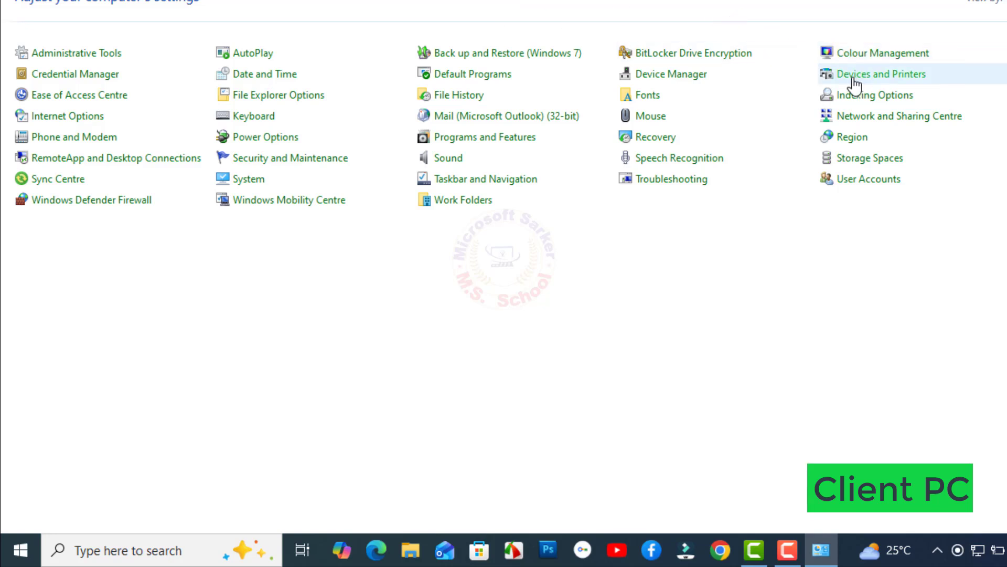
{"action": "left_click", "coordinate": [854, 76]}
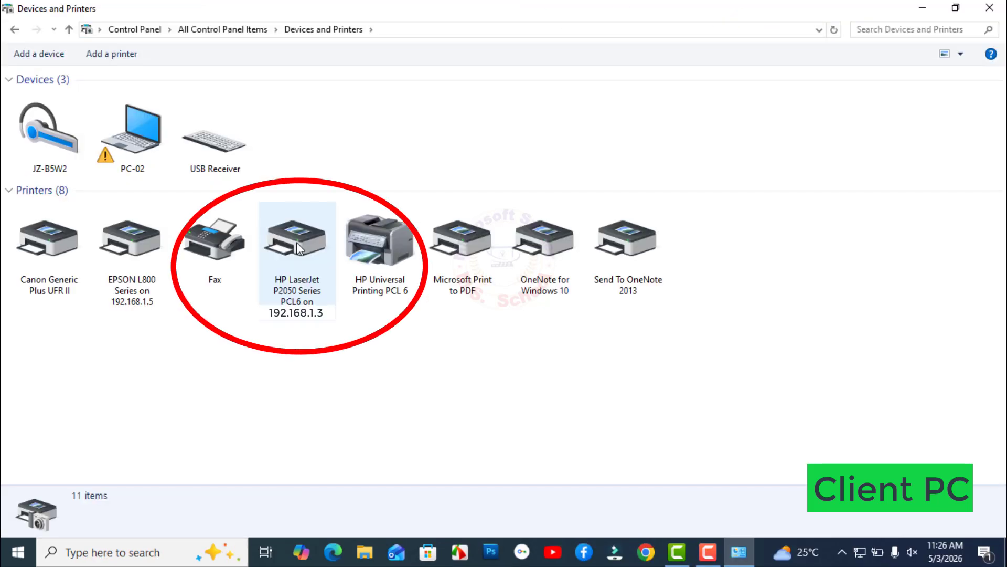